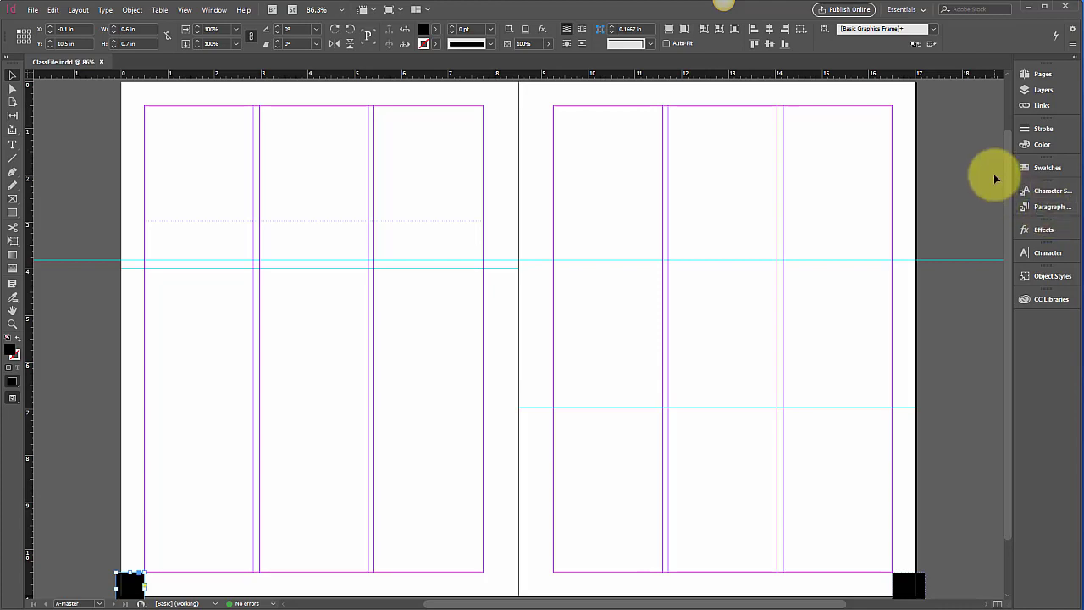
Step: Show the document's page list and open the A-Master spread for editing
{"action": "left_click", "coordinate": [1039, 74]}
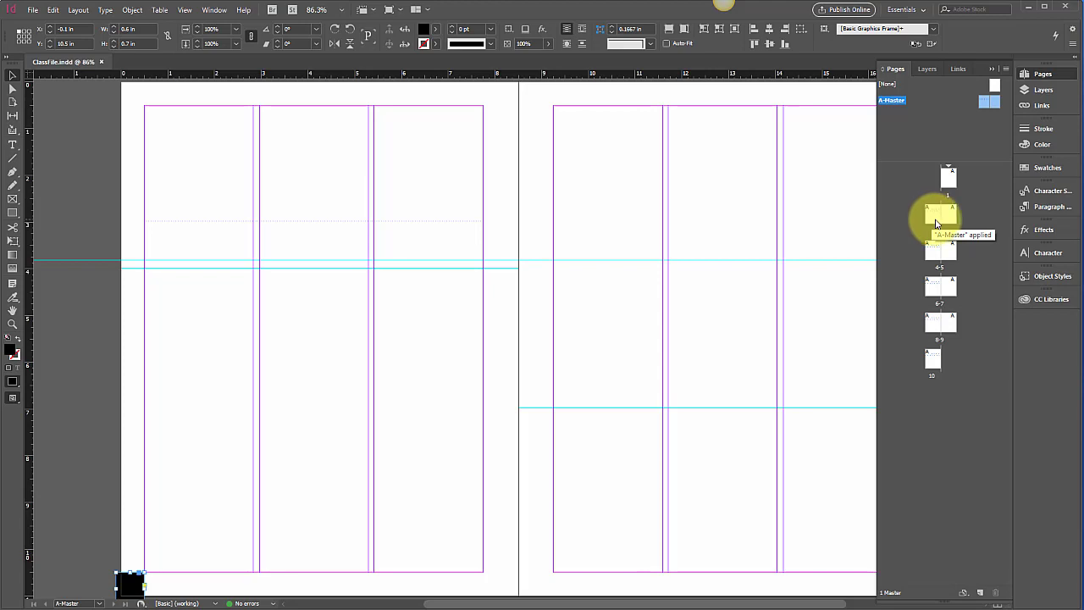
{"action": "double_click", "coordinate": [985, 107]}
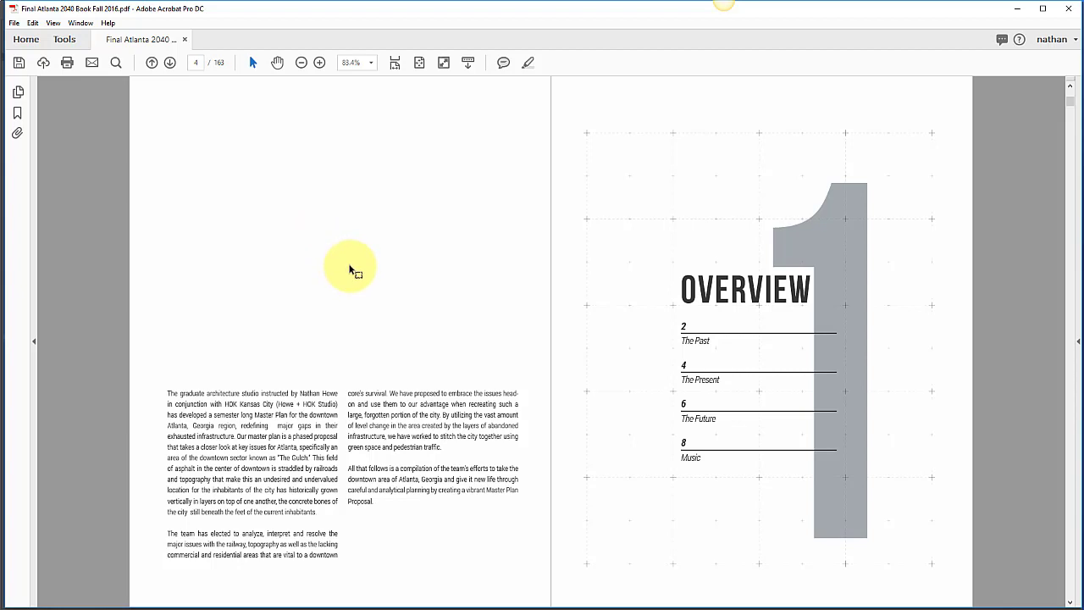
Step: Switch to the Atlanta 2040 book PDF in Acrobat and examine the History of Atlanta spread's title, subheading, body text, page number and side labels
{"action": "scroll", "coordinate": [350, 270], "scroll_direction": "down", "scroll_amount": 1}
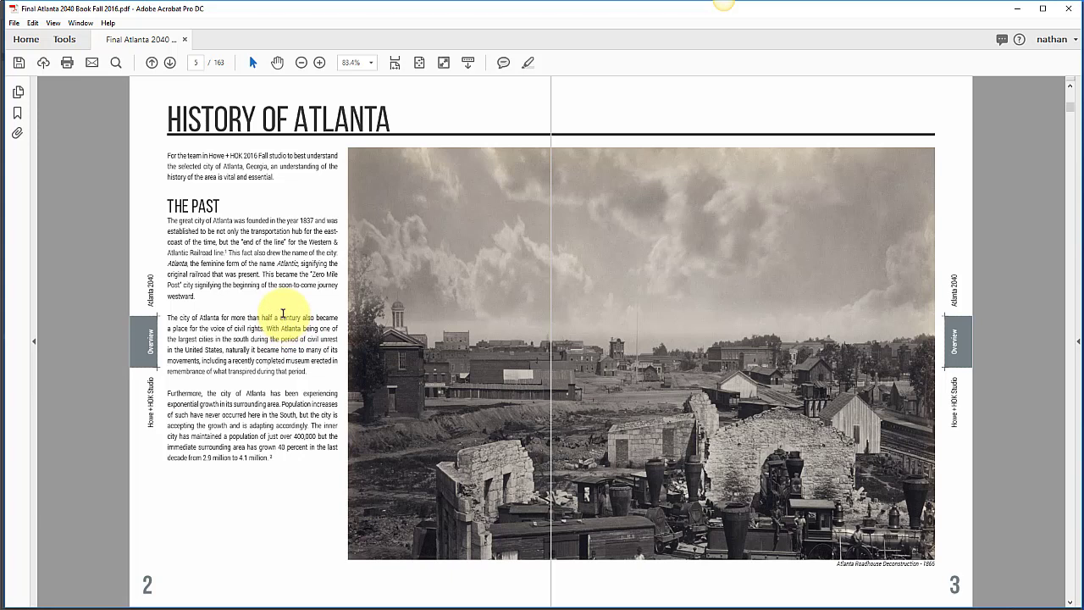
{"action": "left_click_drag", "start_coordinate": [388, 113], "coordinate": [223, 101]}
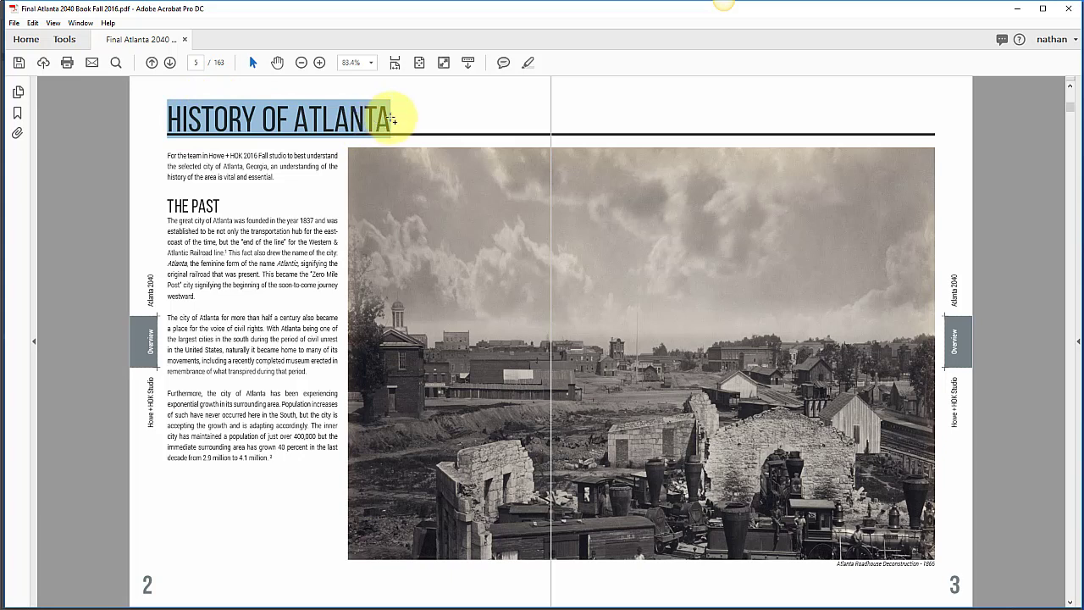
{"action": "left_click_drag", "start_coordinate": [379, 126], "coordinate": [168, 119]}
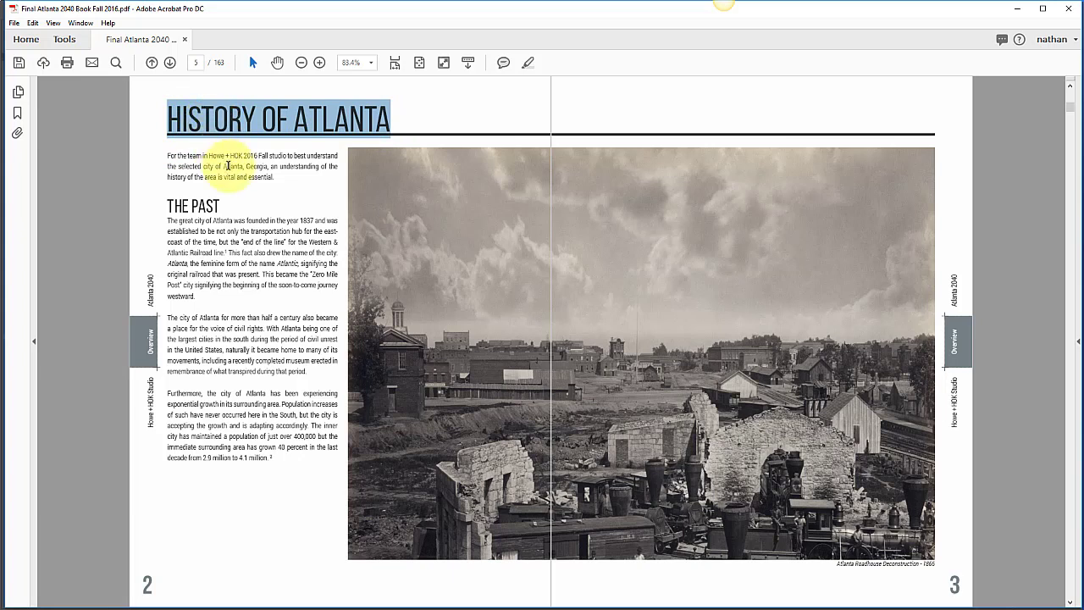
{"action": "left_click_drag", "start_coordinate": [172, 222], "coordinate": [204, 300]}
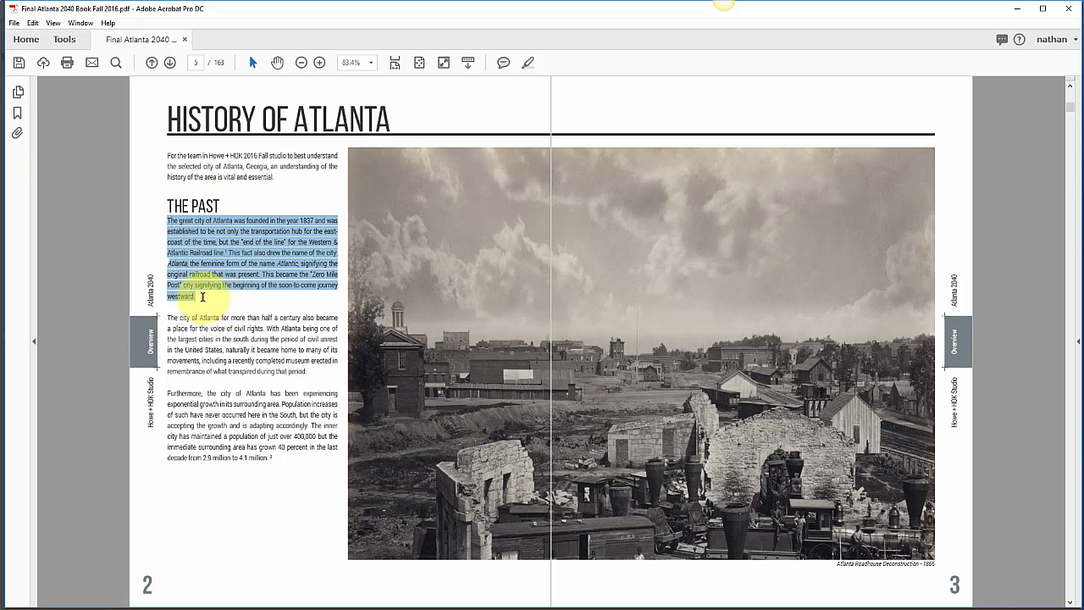
{"action": "left_click_drag", "start_coordinate": [224, 203], "coordinate": [168, 200]}
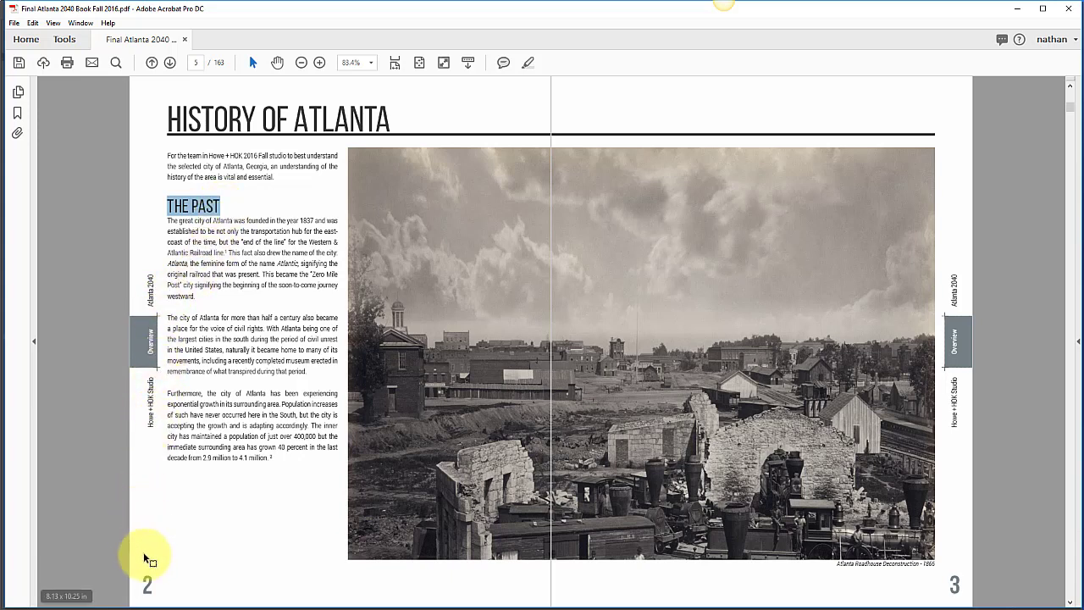
{"action": "double_click", "coordinate": [146, 583]}
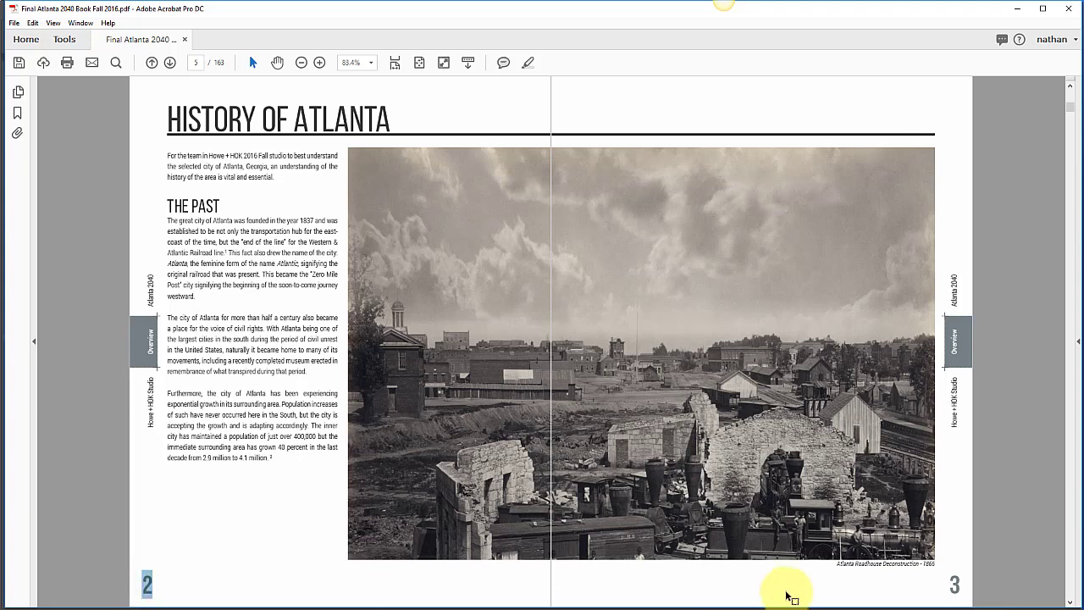
{"action": "left_click_drag", "start_coordinate": [147, 276], "coordinate": [148, 310]}
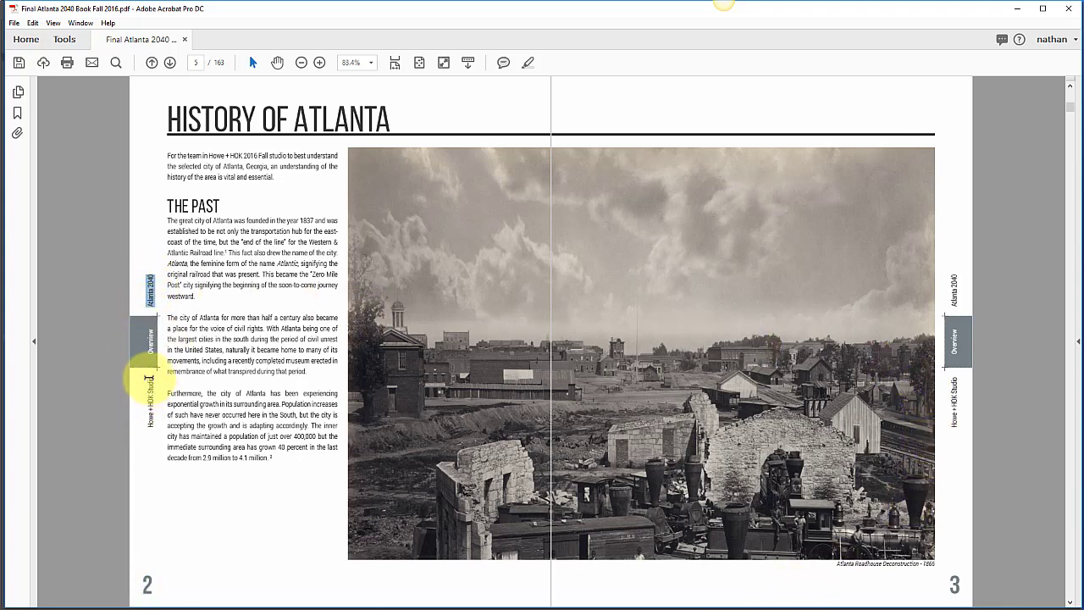
{"action": "left_click_drag", "start_coordinate": [148, 376], "coordinate": [141, 425]}
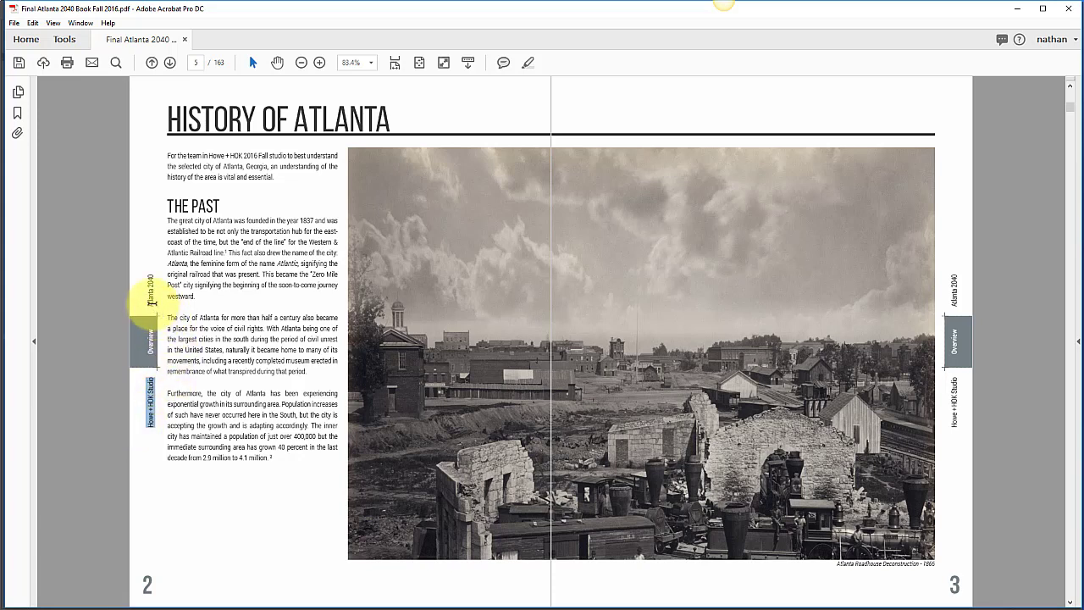
Step: Compare the text styles of the side labels, body paragraphs, subheading, main title and page number on the History of Atlanta spread
{"action": "left_click", "coordinate": [148, 276]}
{"action": "left_click_drag", "start_coordinate": [148, 275], "coordinate": [136, 334]}
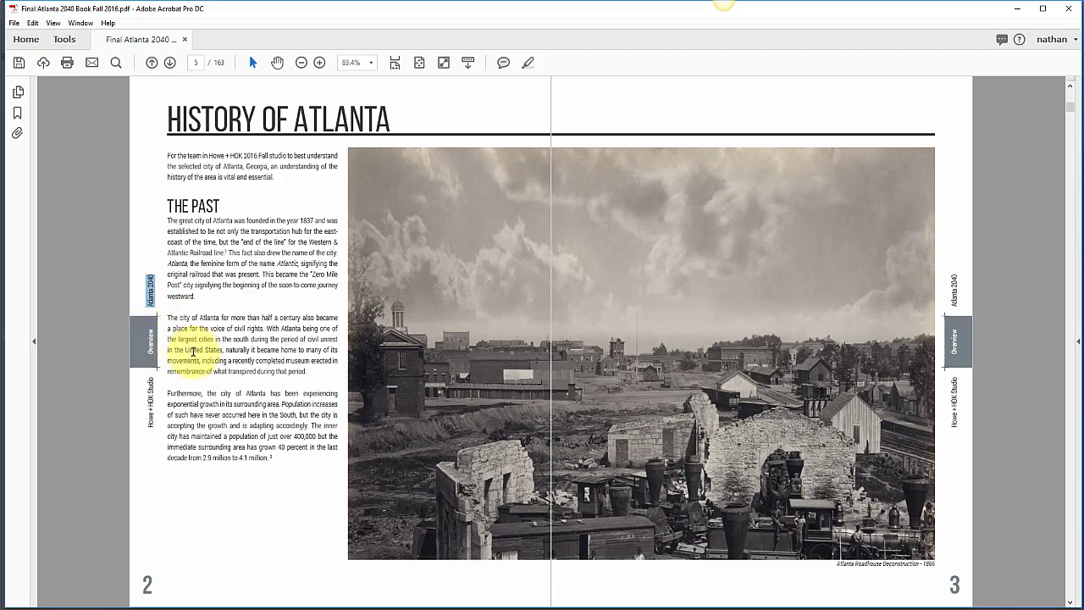
{"action": "left_click", "coordinate": [213, 331]}
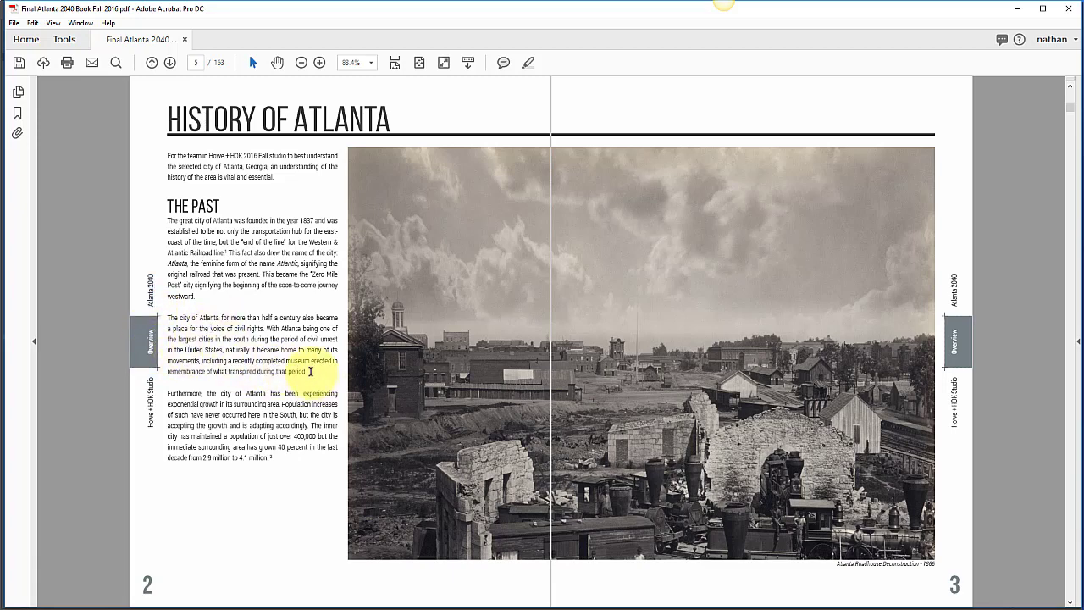
{"action": "left_click_drag", "start_coordinate": [310, 371], "coordinate": [169, 313]}
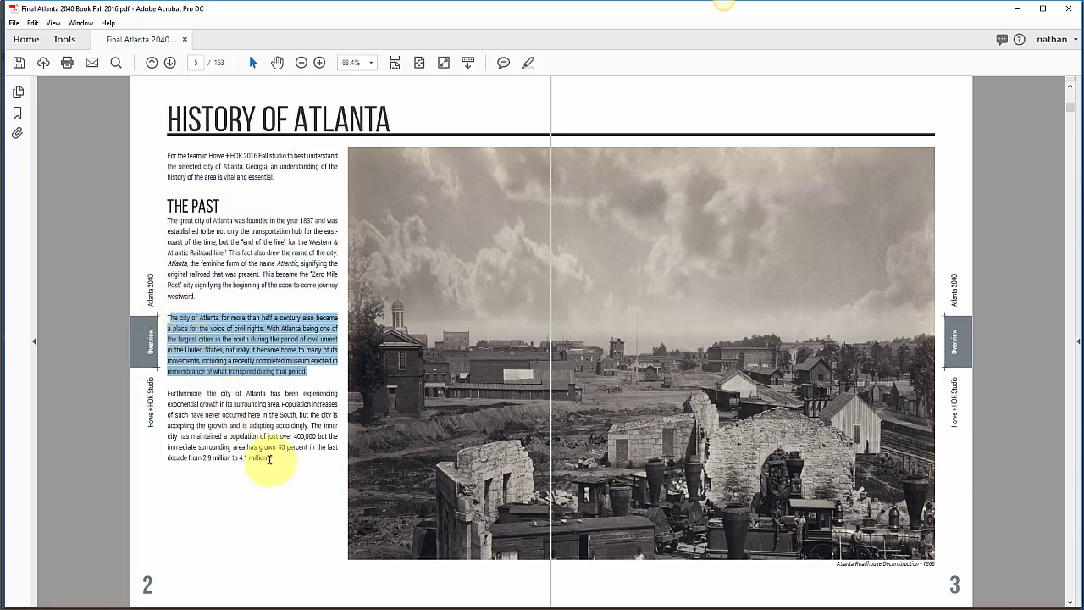
{"action": "left_click_drag", "start_coordinate": [271, 458], "coordinate": [181, 211]}
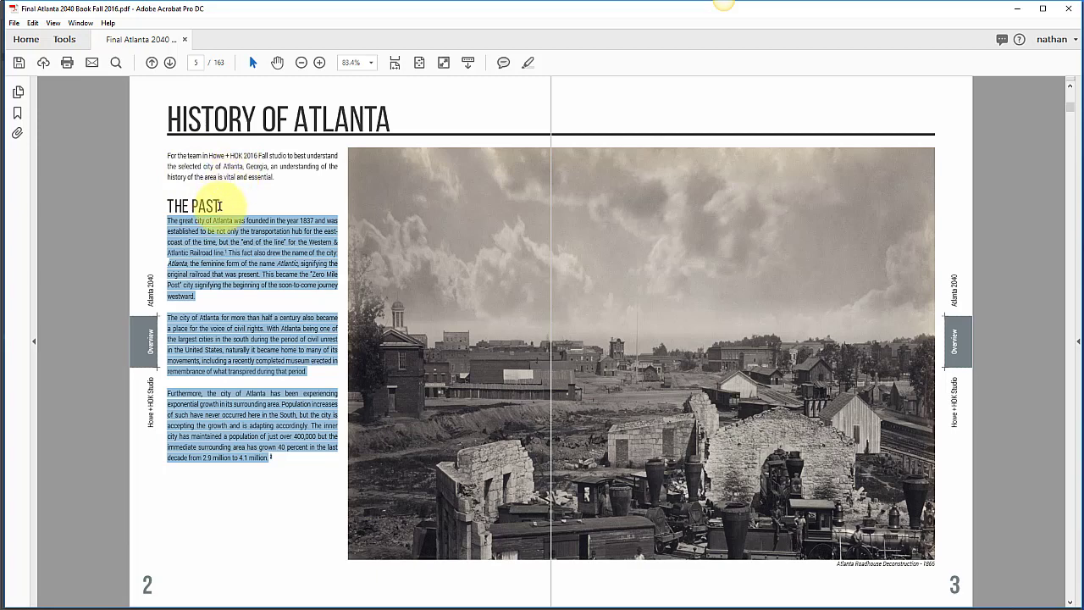
{"action": "left_click_drag", "start_coordinate": [220, 206], "coordinate": [158, 205]}
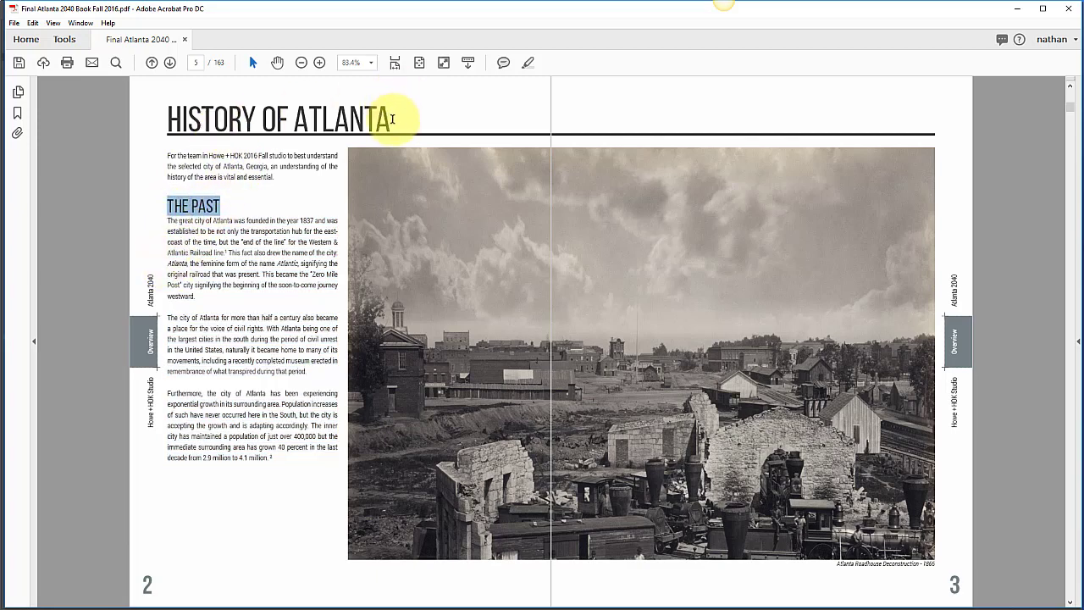
{"action": "left_click_drag", "start_coordinate": [392, 118], "coordinate": [169, 121]}
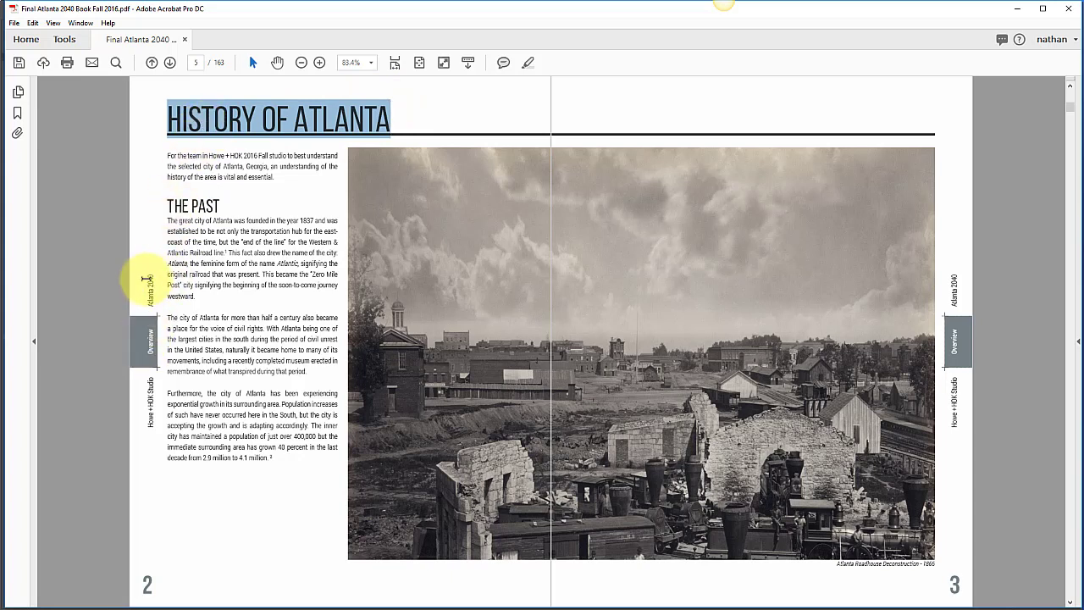
{"action": "left_click_drag", "start_coordinate": [146, 278], "coordinate": [142, 384]}
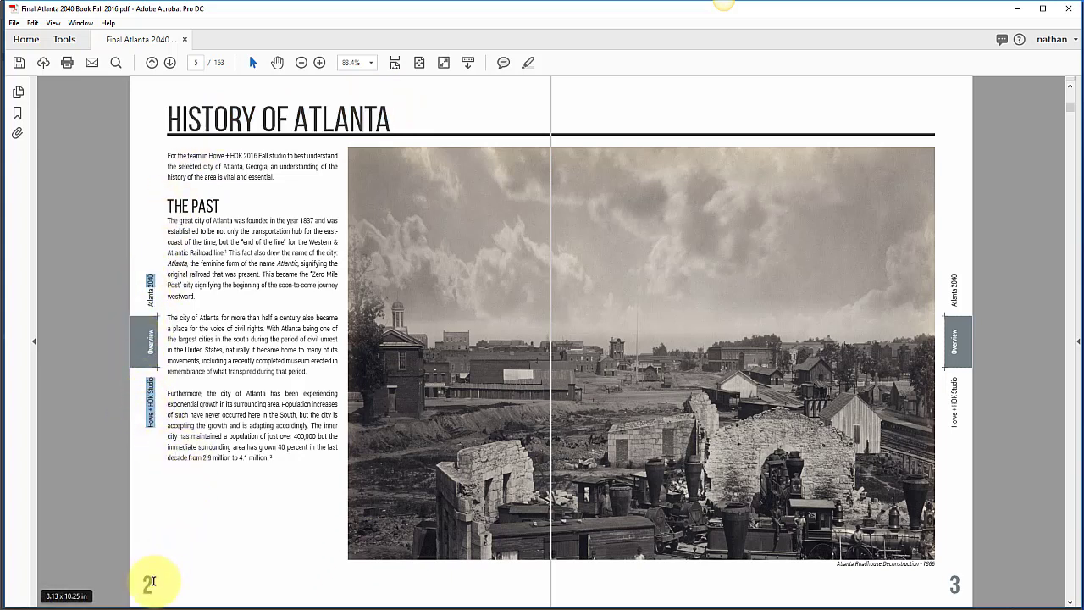
{"action": "left_click_drag", "start_coordinate": [149, 576], "coordinate": [147, 586]}
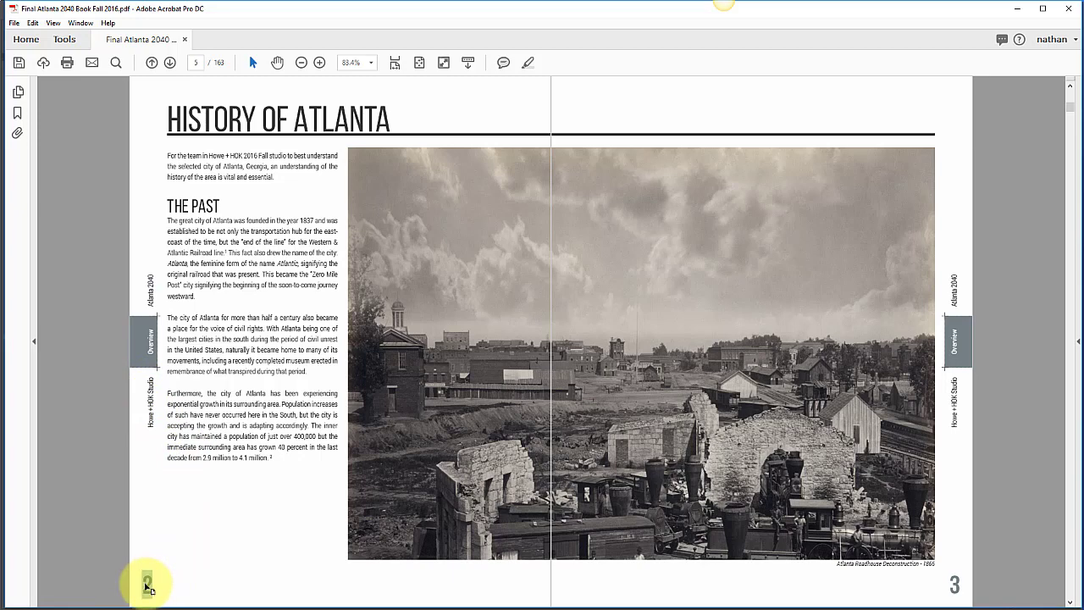
Step: Examine the subheadings and body text on the Present, Future and Music spreads of the PDF
{"action": "left_click", "coordinate": [169, 63]}
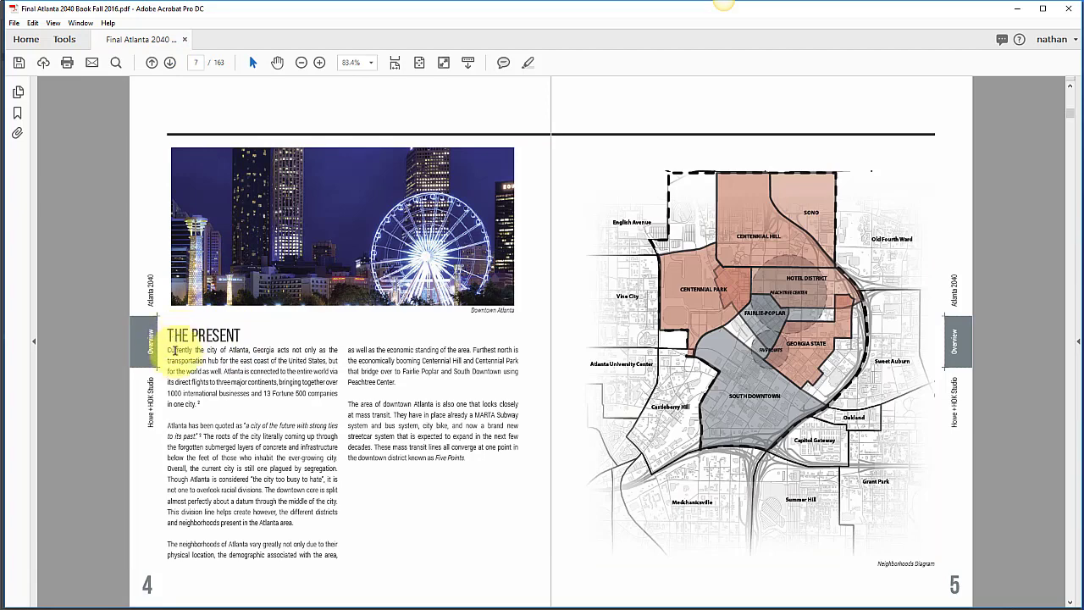
{"action": "left_click_drag", "start_coordinate": [170, 350], "coordinate": [471, 467]}
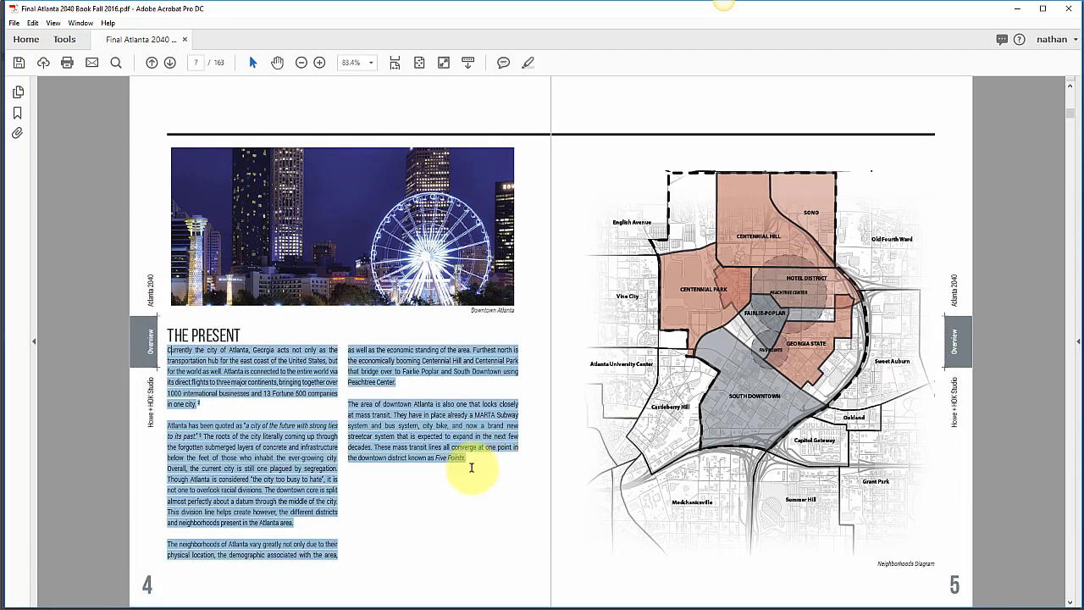
{"action": "left_click_drag", "start_coordinate": [241, 336], "coordinate": [171, 330]}
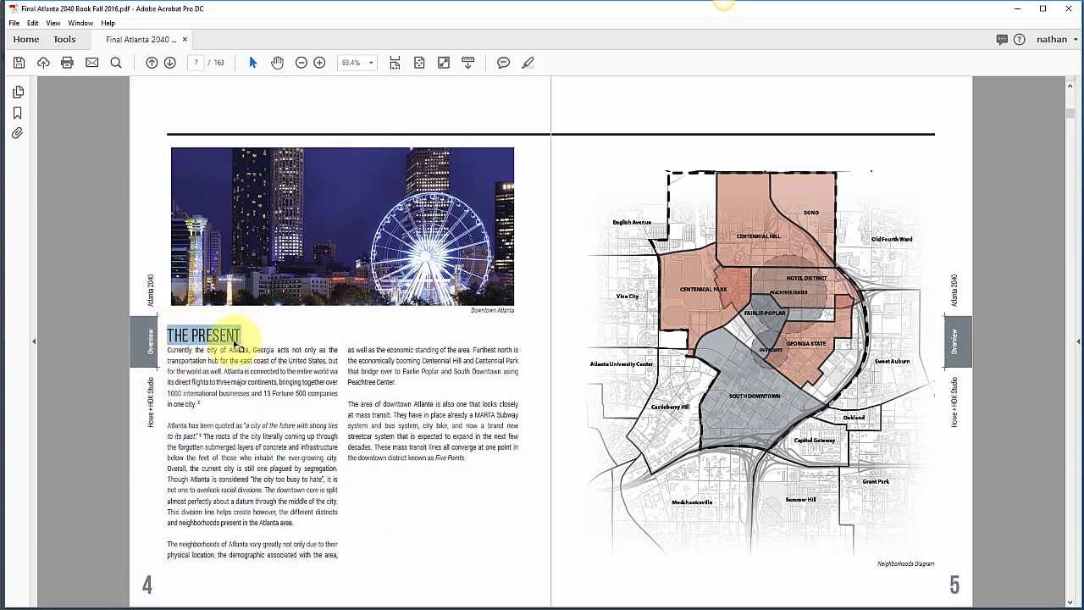
{"action": "left_click", "coordinate": [170, 64]}
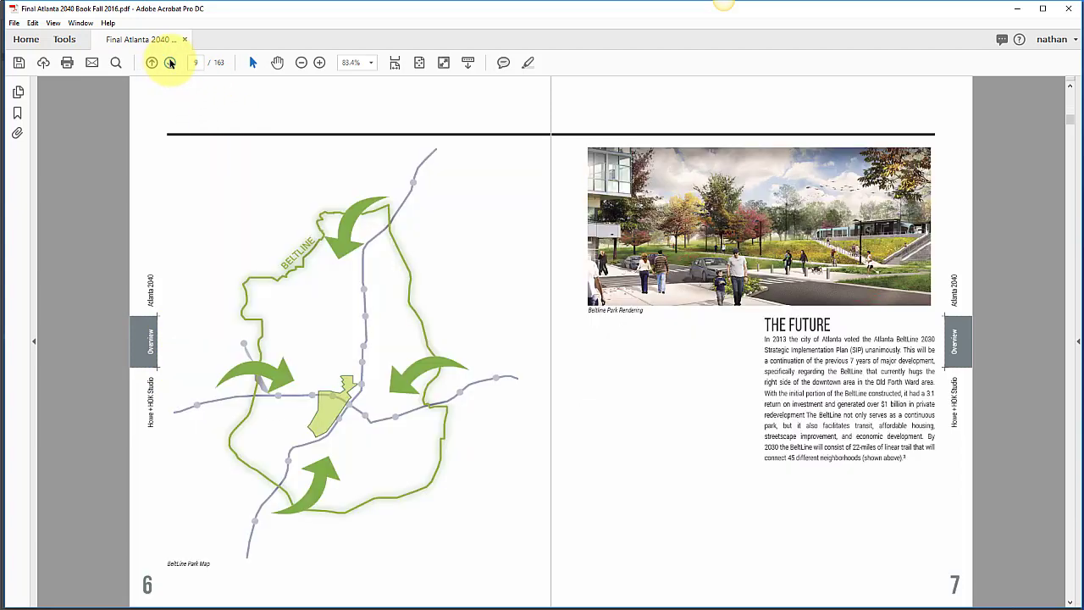
{"action": "left_click", "coordinate": [170, 64]}
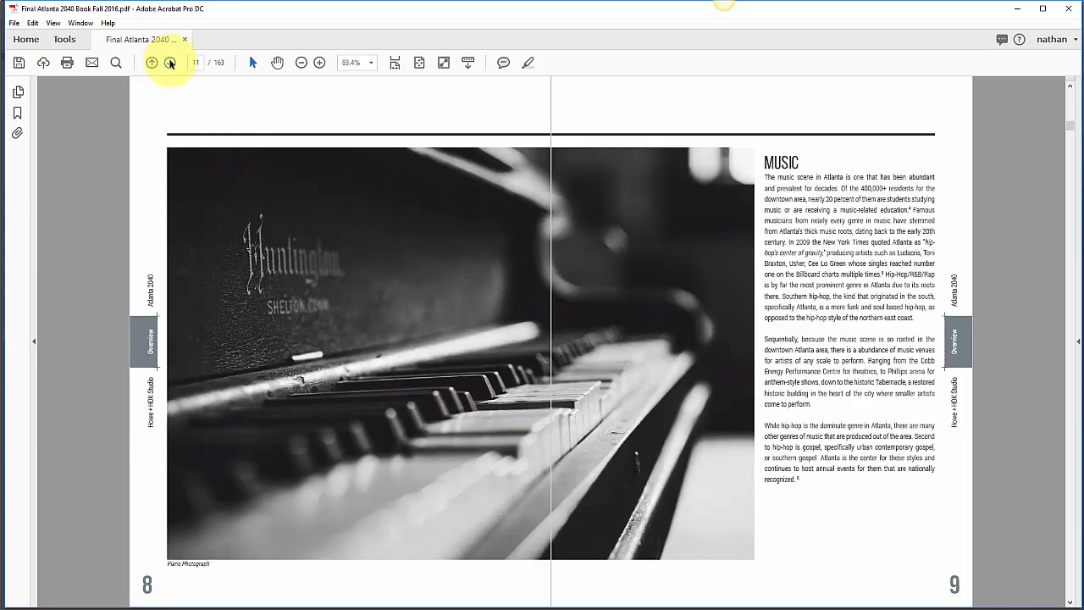
Step: Go to the Climate spread and examine its main title and the headings above its two charts
{"action": "left_click", "coordinate": [170, 64]}
{"action": "left_click", "coordinate": [170, 64]}
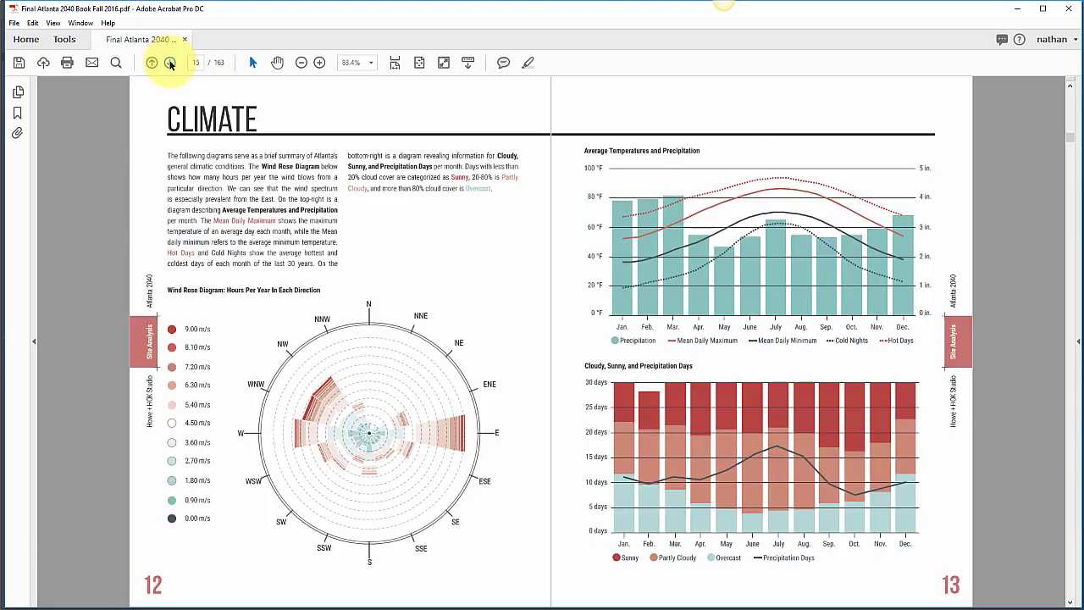
{"action": "left_click_drag", "start_coordinate": [260, 114], "coordinate": [158, 110]}
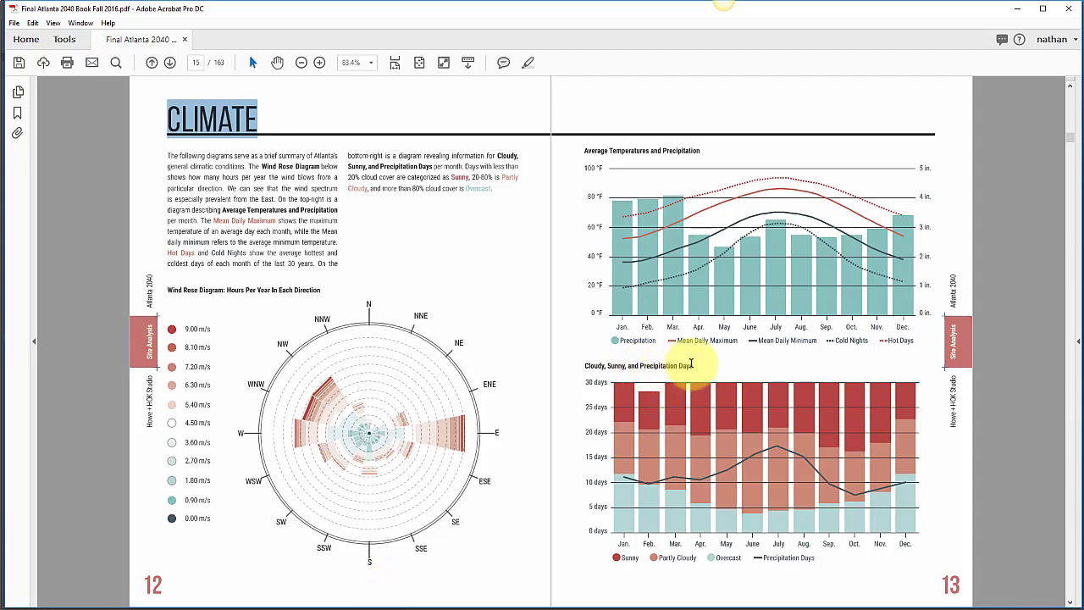
{"action": "left_click_drag", "start_coordinate": [693, 366], "coordinate": [586, 365]}
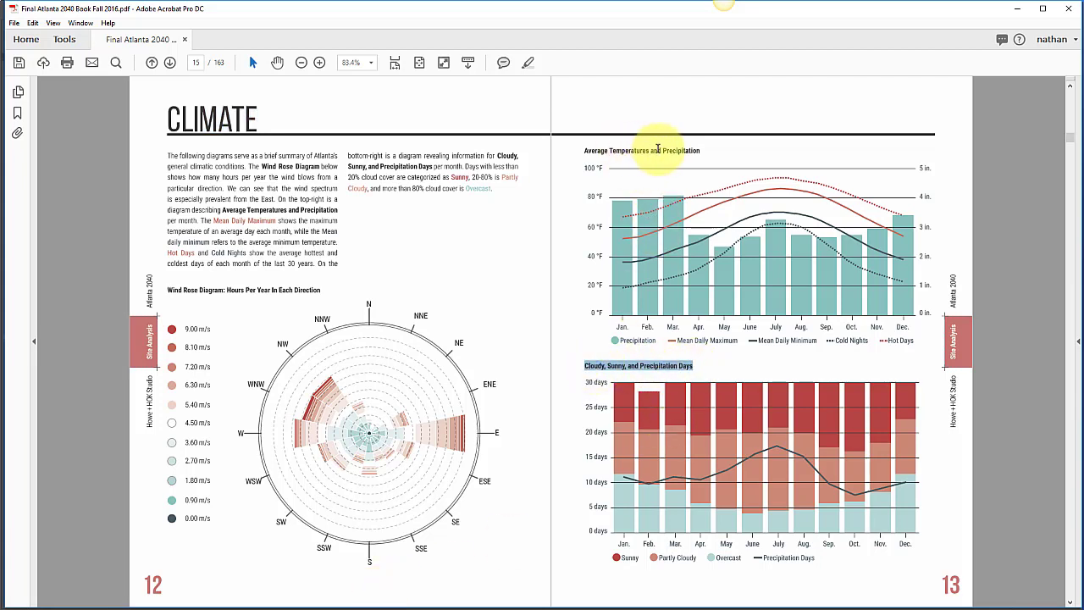
{"action": "left_click_drag", "start_coordinate": [703, 150], "coordinate": [576, 145]}
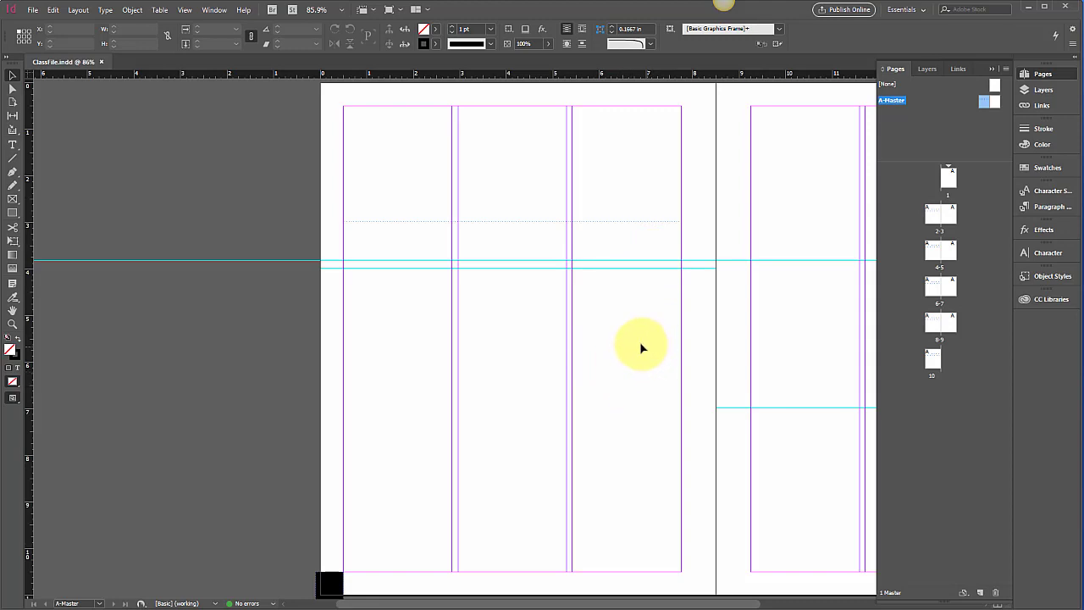
Step: Switch back to InDesign and enter "Title of Project" in the existing text frame on the left A-Master page
{"action": "left_click", "coordinate": [411, 224]}
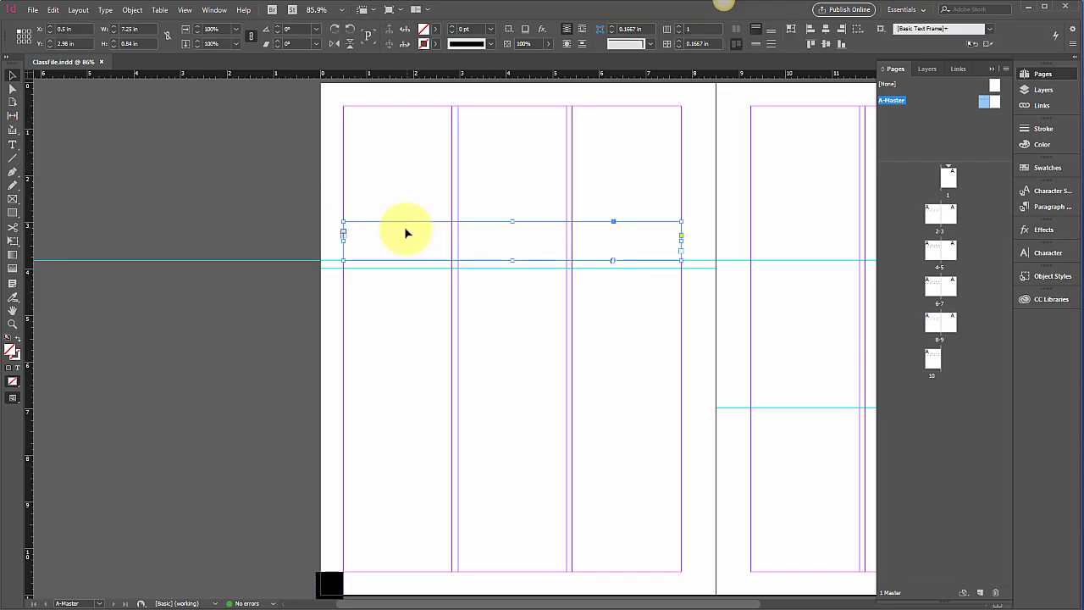
{"action": "left_click", "coordinate": [12, 144]}
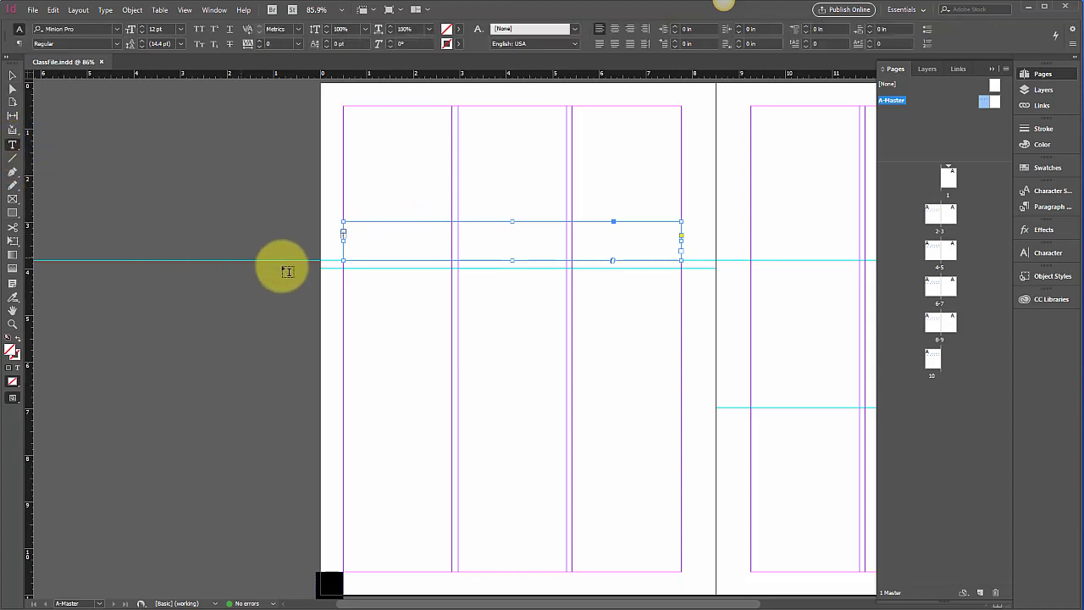
{"action": "left_click", "coordinate": [369, 229]}
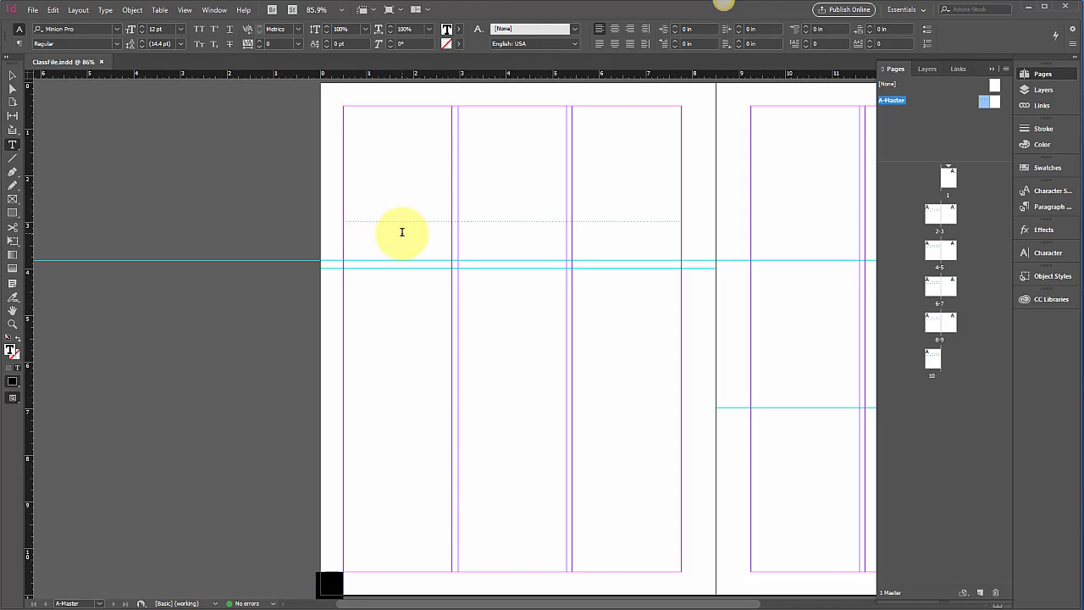
{"action": "type", "text": "Title of Project"}
Step: Format the "Title of Project" text in Swis721 BlkCn BT at 30 pt
{"action": "left_click_drag", "start_coordinate": [403, 231], "coordinate": [320, 216]}
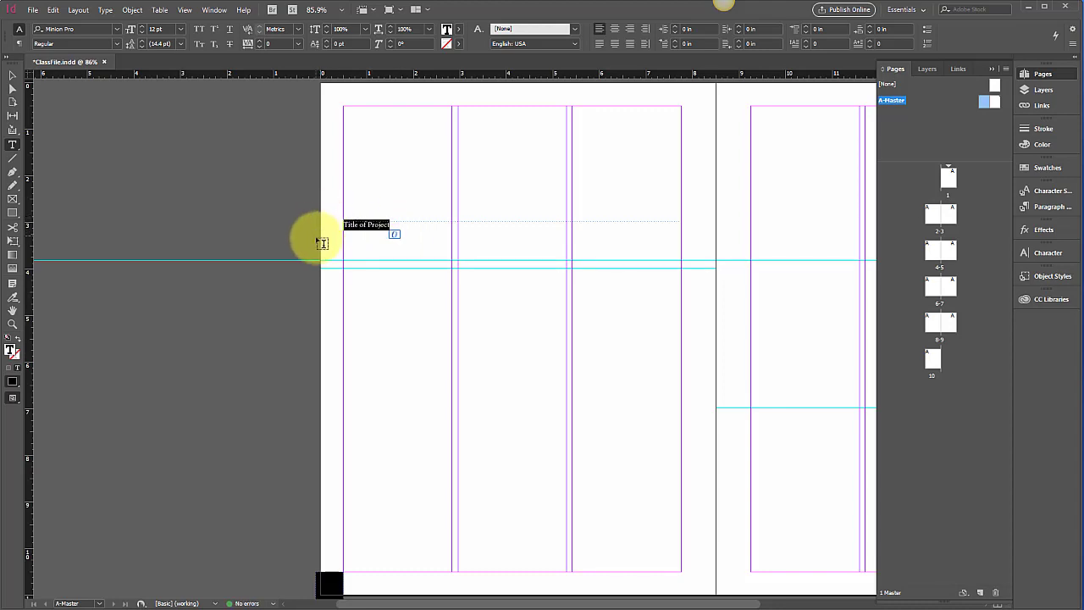
{"action": "left_click", "coordinate": [116, 34]}
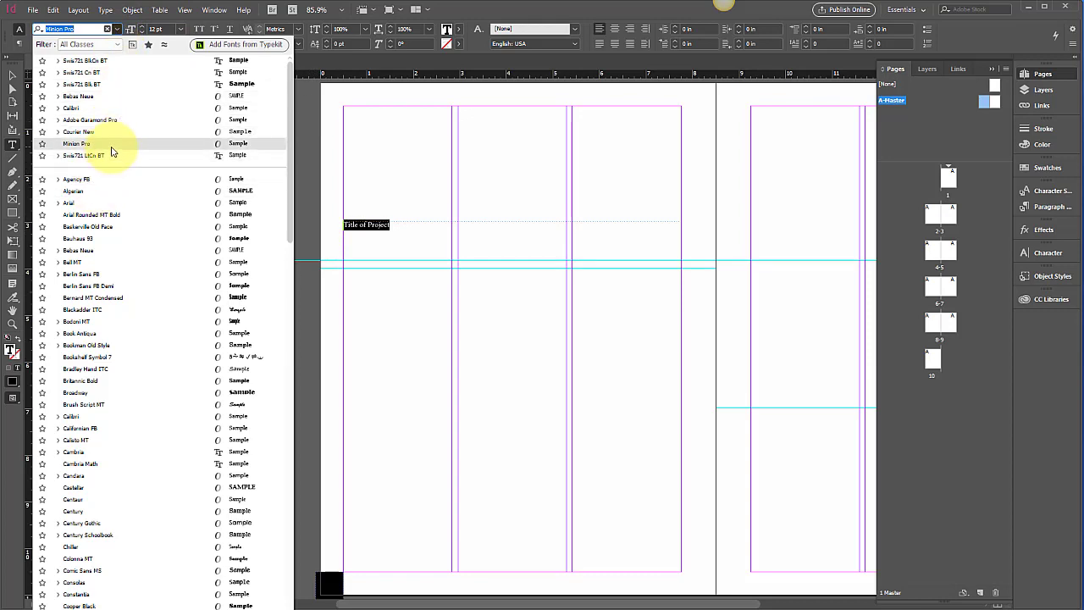
{"action": "left_click", "coordinate": [97, 62]}
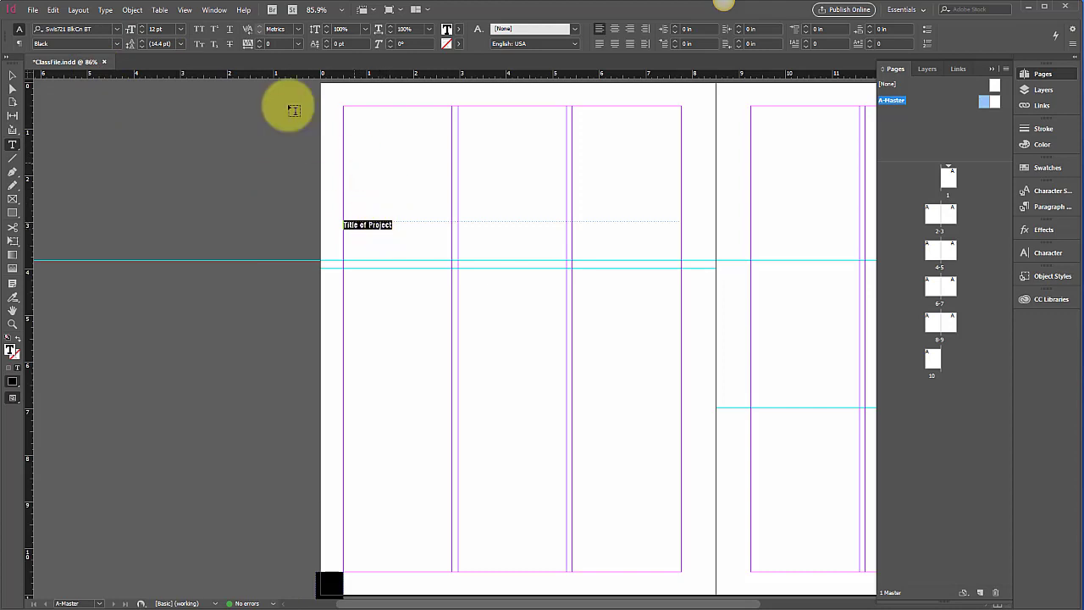
{"action": "left_click", "coordinate": [181, 29]}
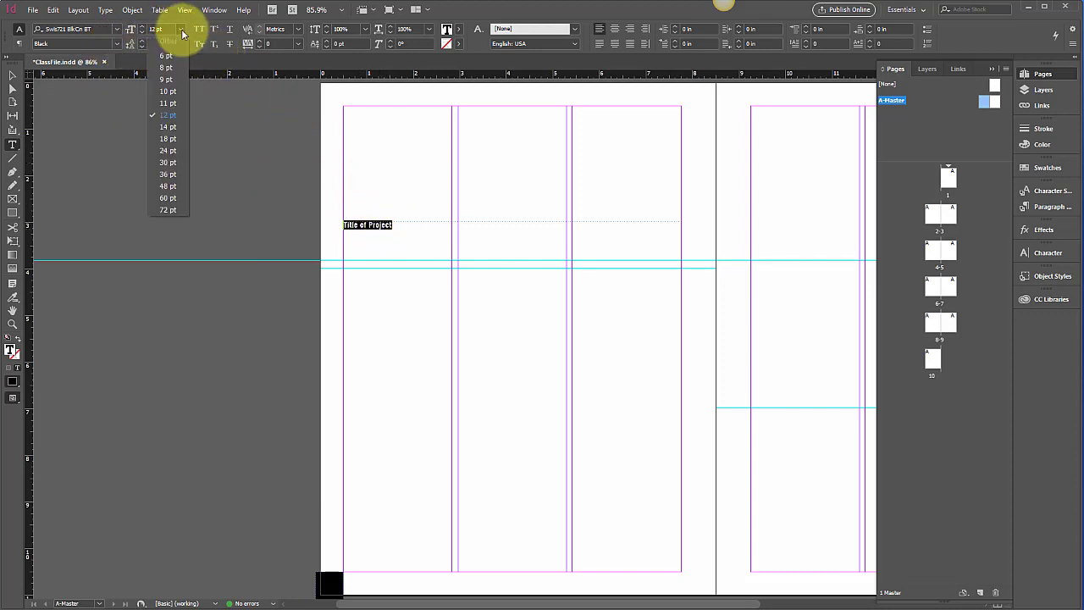
{"action": "left_click", "coordinate": [169, 163]}
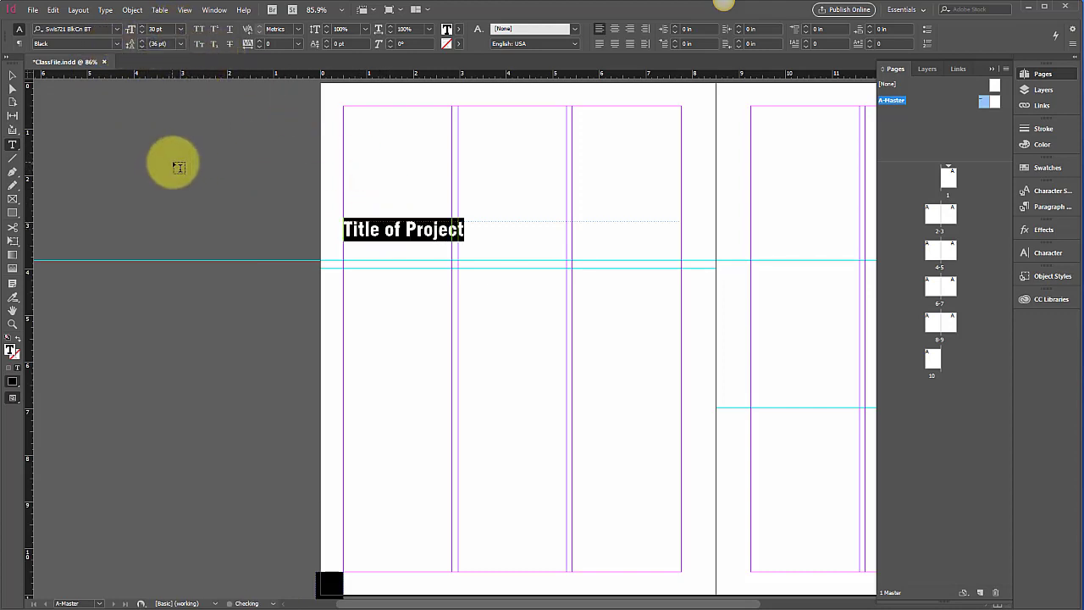
Step: Set the "Title of Project" text size to 48 pt
{"action": "left_click", "coordinate": [181, 31]}
{"action": "left_click", "coordinate": [174, 184]}
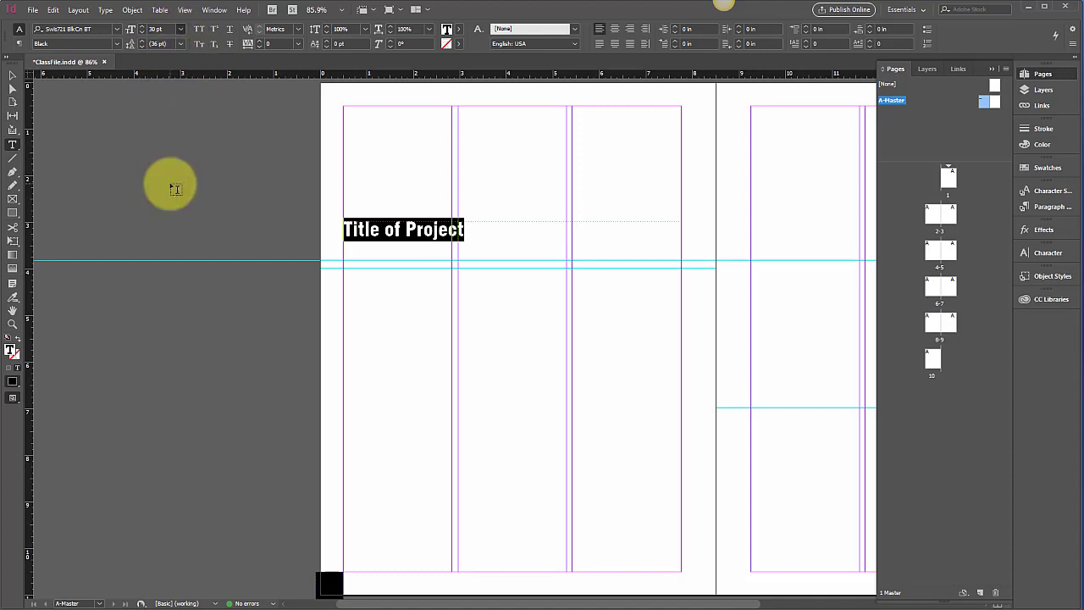
{"action": "left_click", "coordinate": [12, 74]}
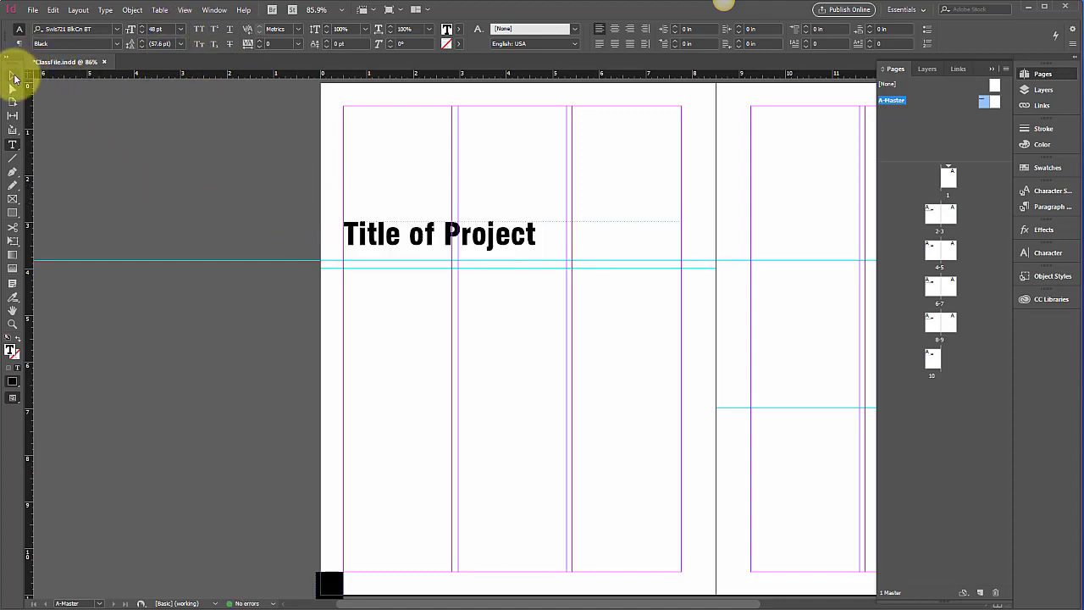
{"action": "left_click", "coordinate": [230, 187]}
Step: Align the title text to the bottom of its text frame on the left master page
{"action": "left_click", "coordinate": [506, 241]}
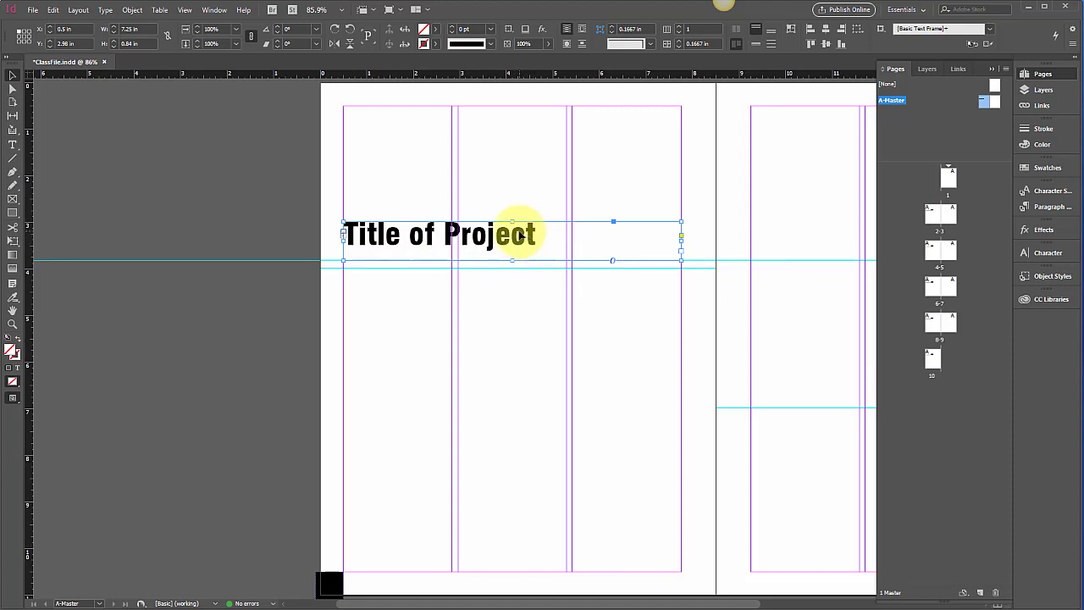
{"action": "left_click", "coordinate": [770, 36]}
{"action": "left_click", "coordinate": [610, 175]}
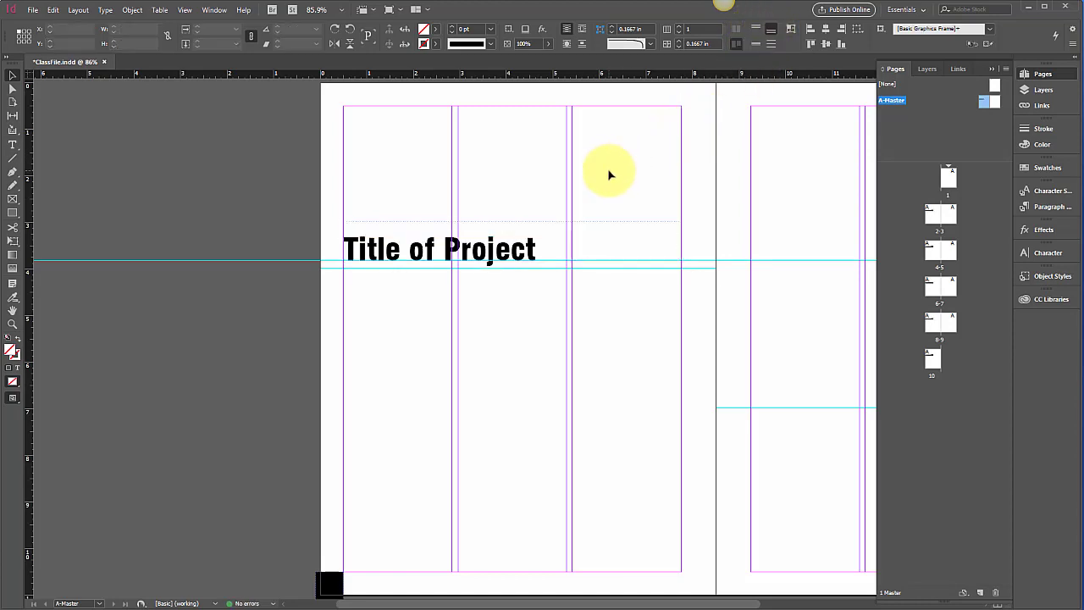
{"action": "left_click", "coordinate": [550, 249]}
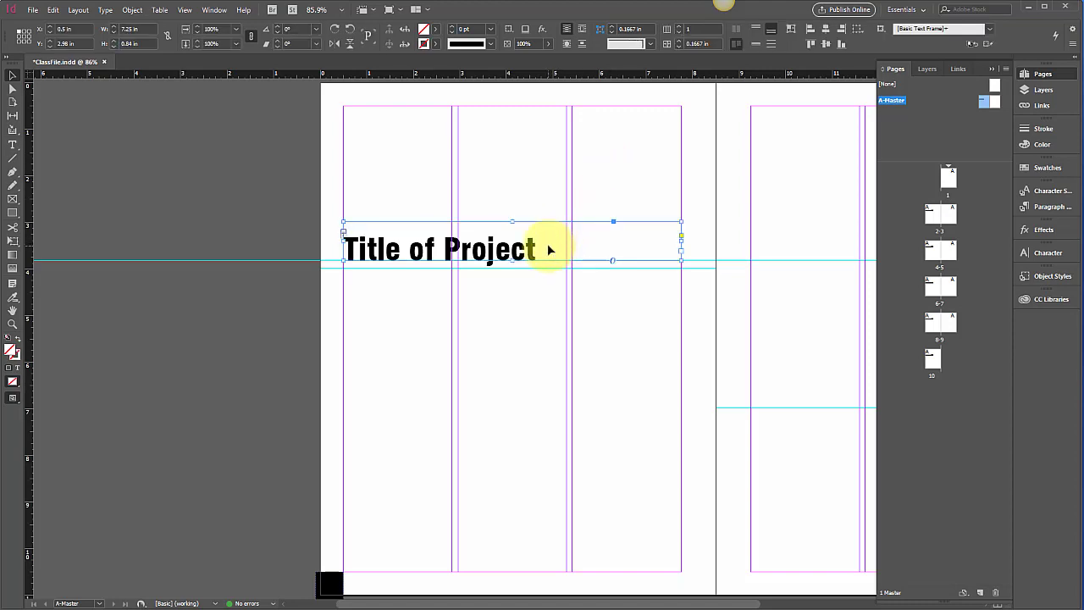
{"action": "left_click", "coordinate": [521, 312]}
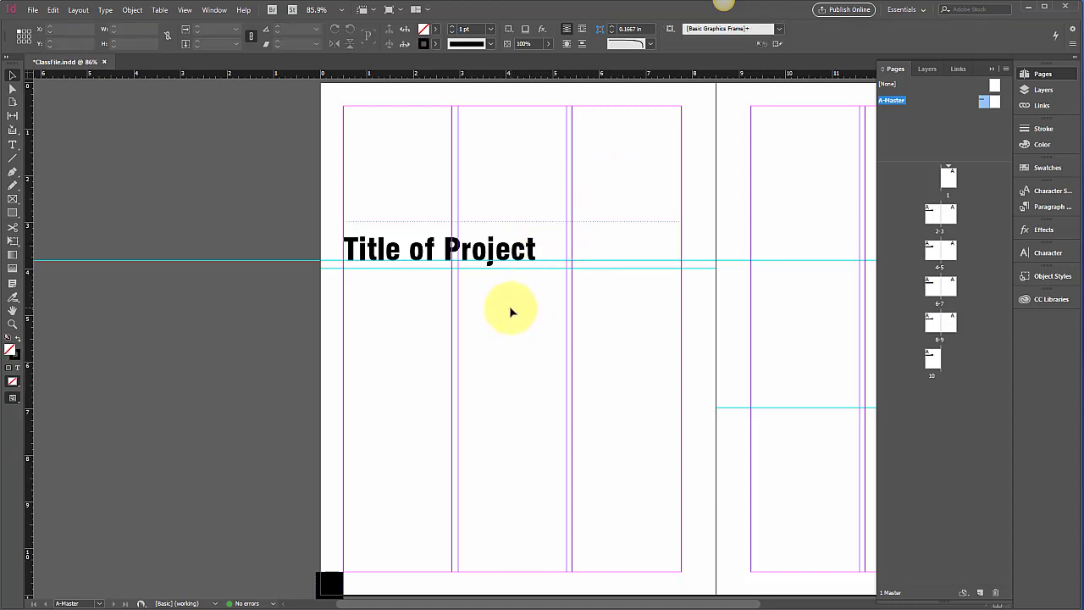
Step: Start a new paragraph style from the title frame's formatting and show its basic character formats
{"action": "double_click", "coordinate": [543, 245]}
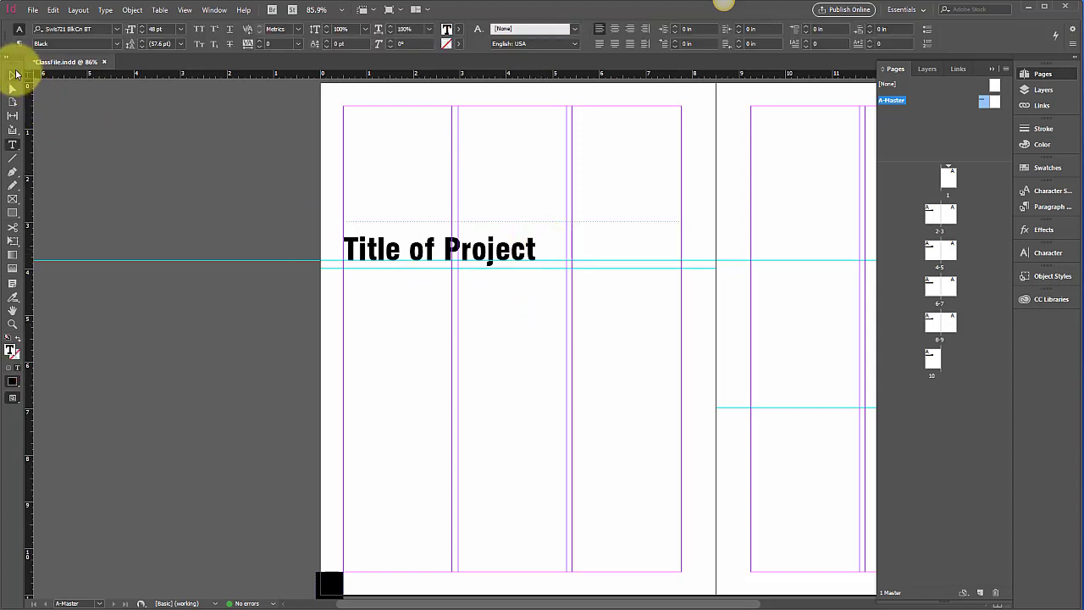
{"action": "left_click", "coordinate": [14, 75]}
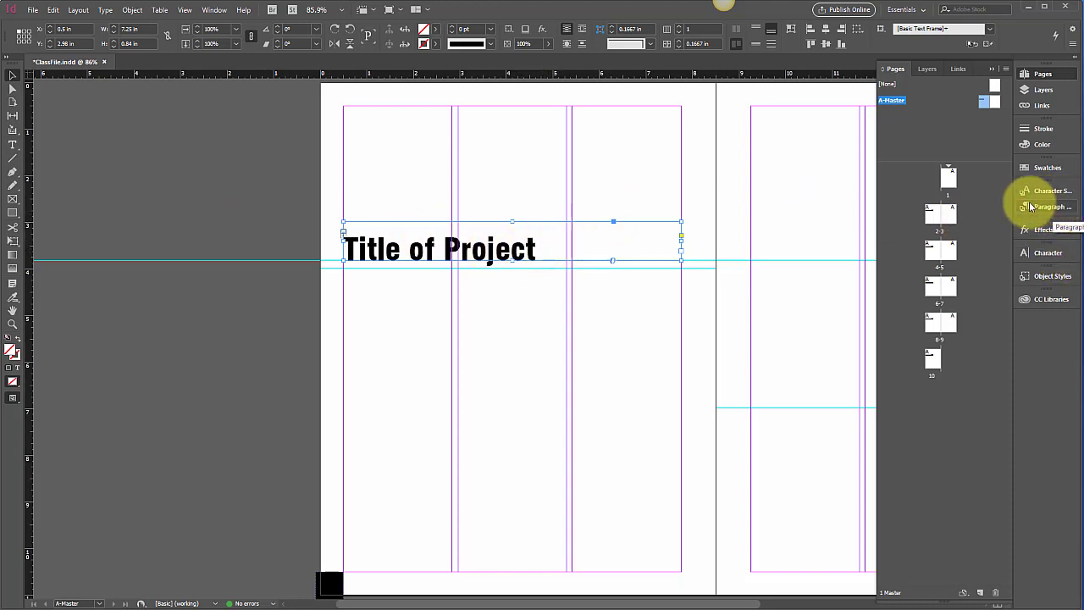
{"action": "left_click_drag", "start_coordinate": [1013, 204], "coordinate": [990, 205]}
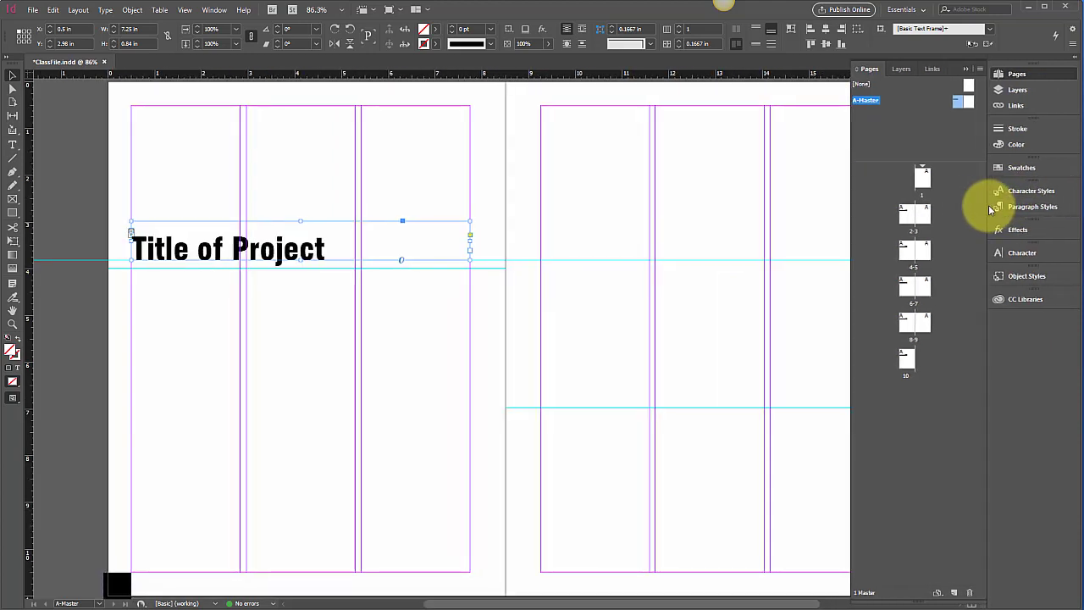
{"action": "left_click", "coordinate": [1021, 206]}
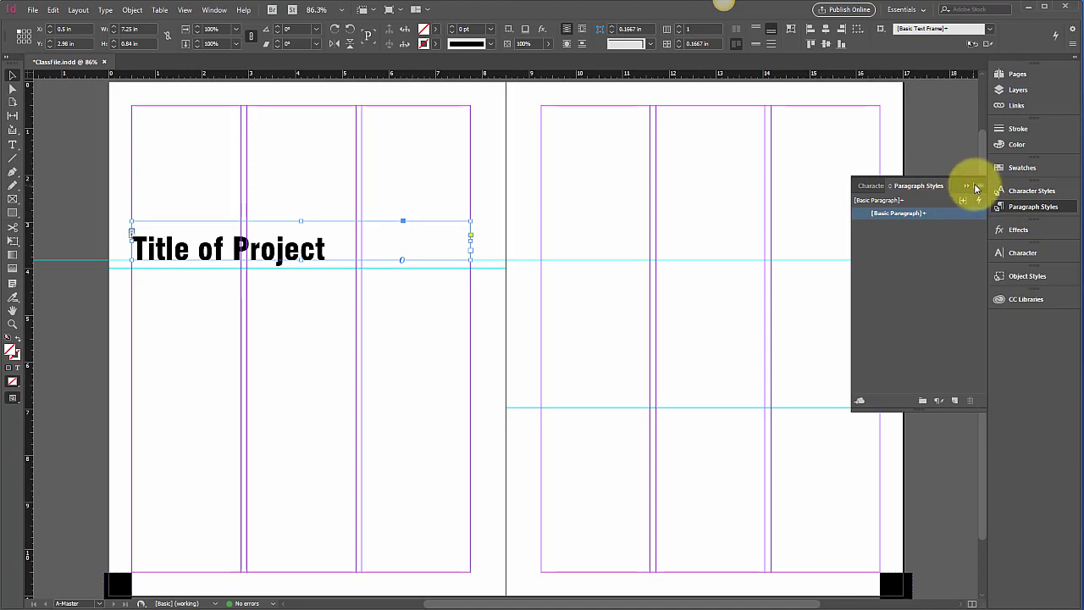
{"action": "left_click", "coordinate": [982, 187]}
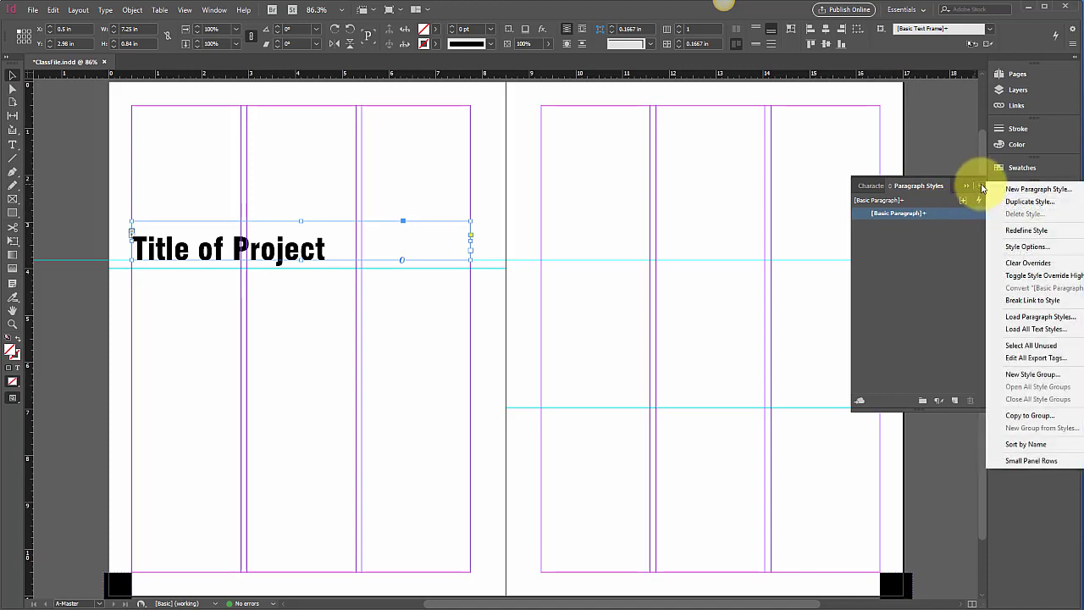
{"action": "left_click", "coordinate": [1008, 193]}
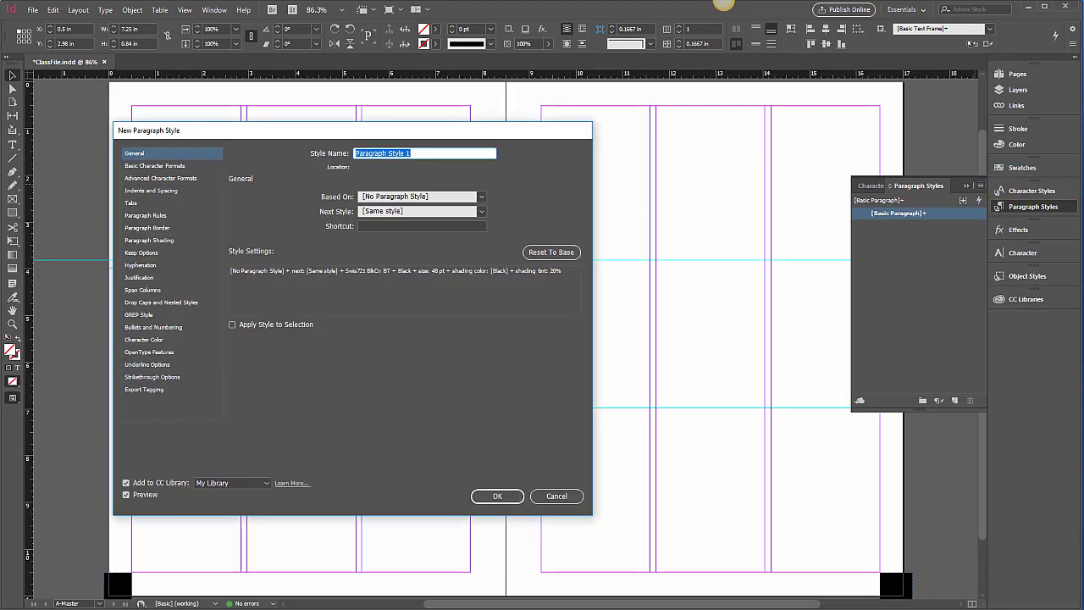
{"action": "left_click_drag", "start_coordinate": [275, 128], "coordinate": [558, 151]}
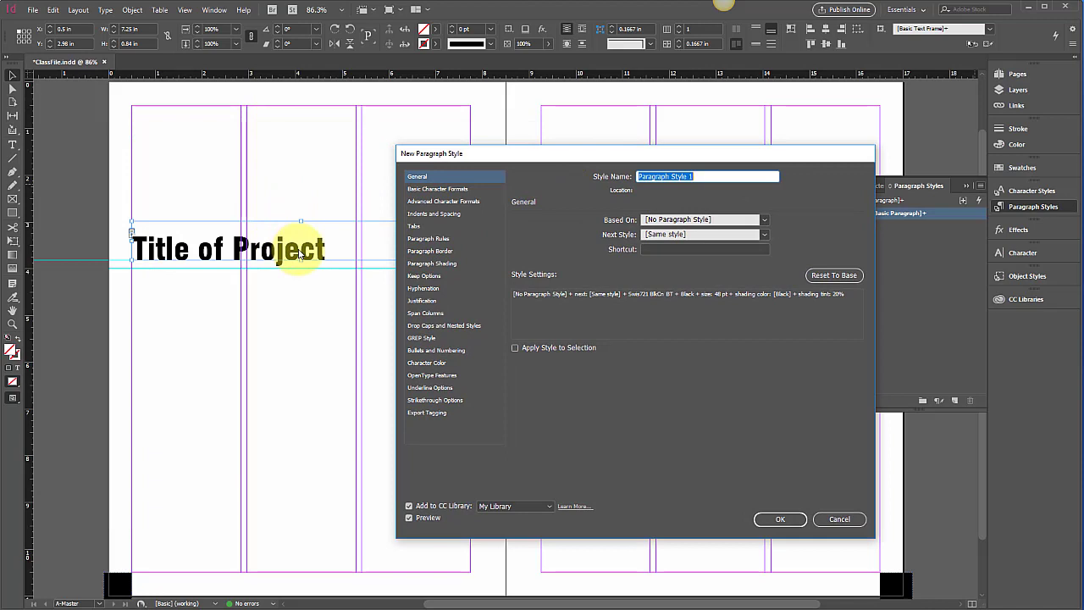
{"action": "left_click", "coordinate": [419, 188]}
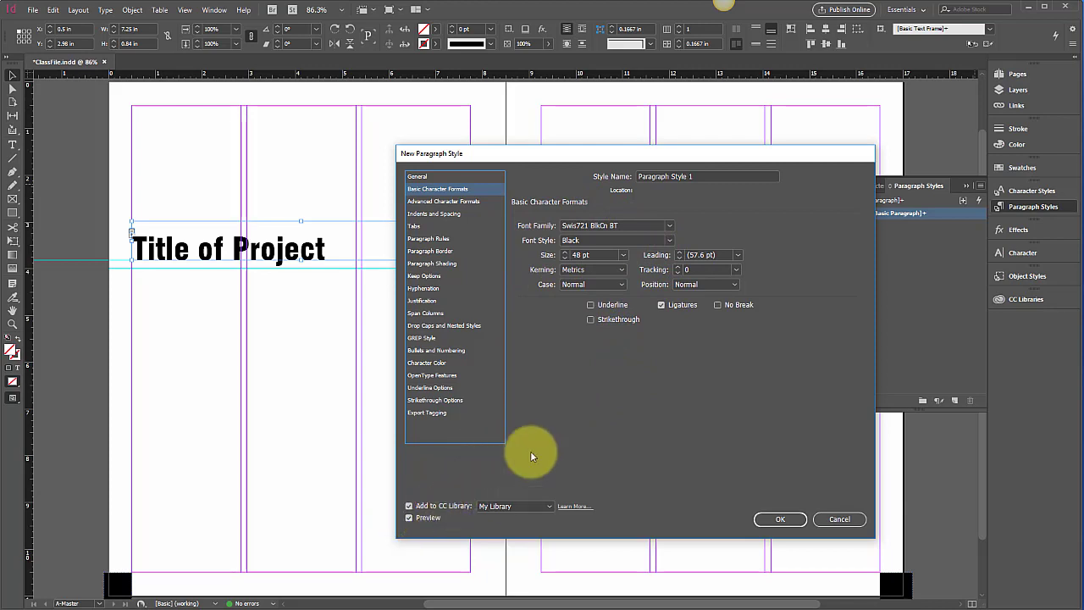
Step: Try All Caps as the new paragraph style's case, and return it to Normal
{"action": "left_click", "coordinate": [623, 286]}
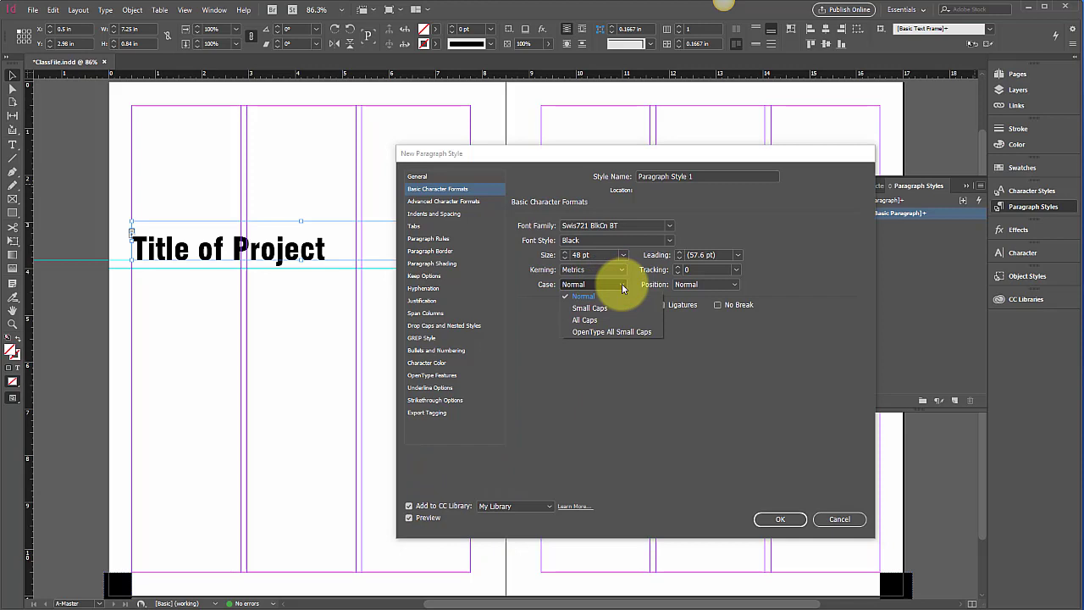
{"action": "left_click", "coordinate": [584, 320]}
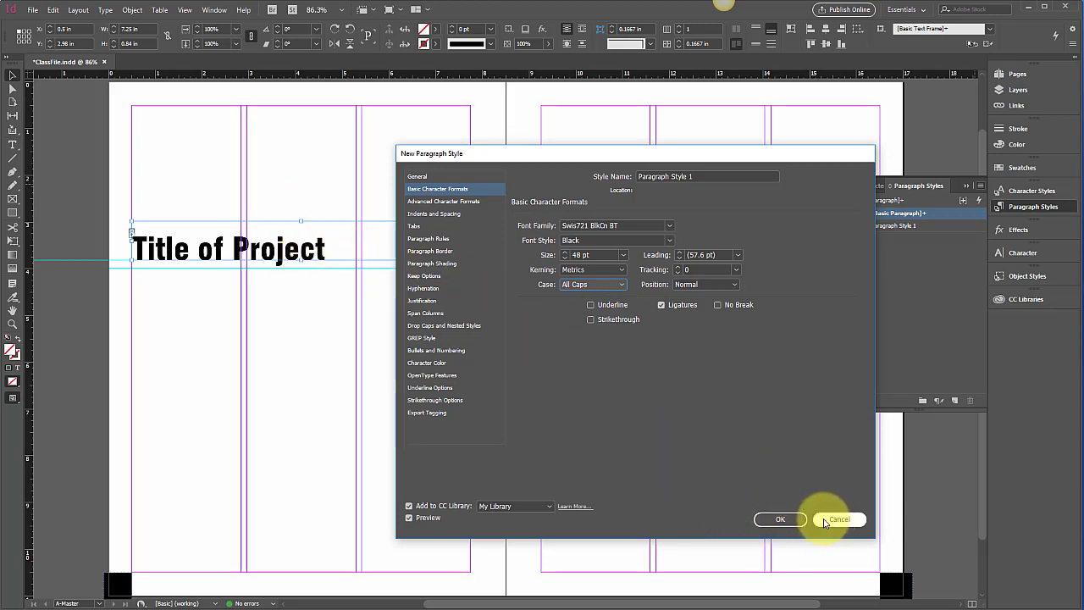
{"action": "left_click", "coordinate": [593, 285]}
{"action": "left_click", "coordinate": [596, 299]}
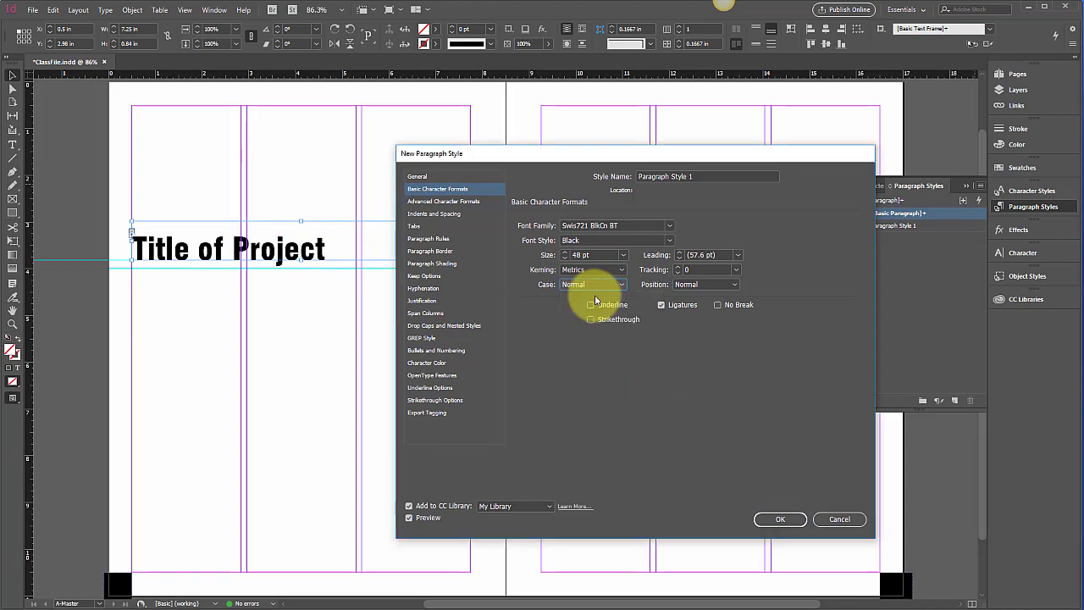
Step: Finish creating the new paragraph style and apply it to the title text frame
{"action": "left_click", "coordinate": [793, 518]}
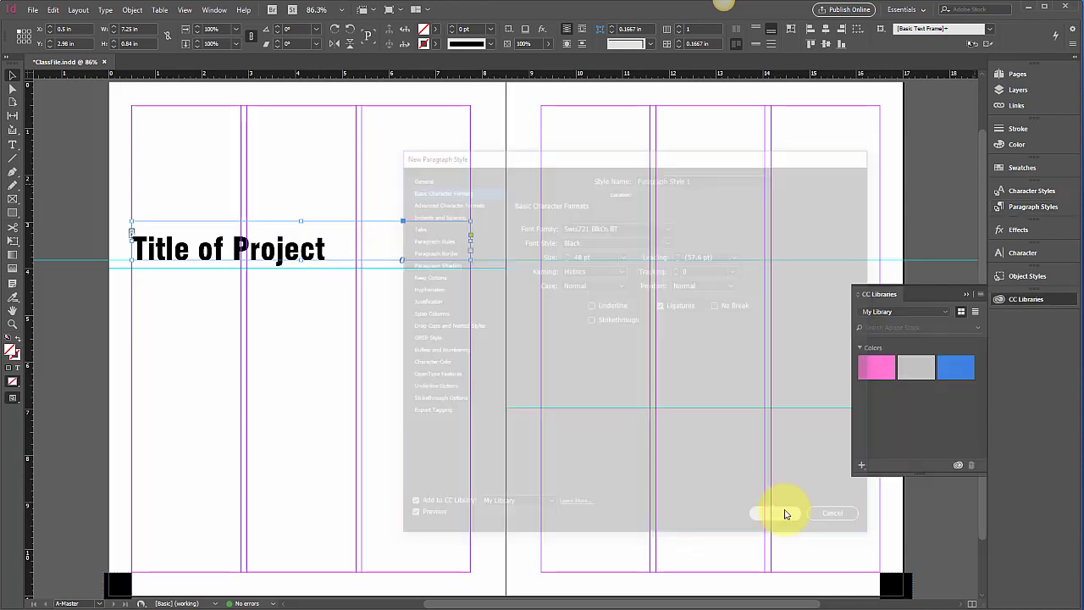
{"action": "left_click", "coordinate": [1004, 208]}
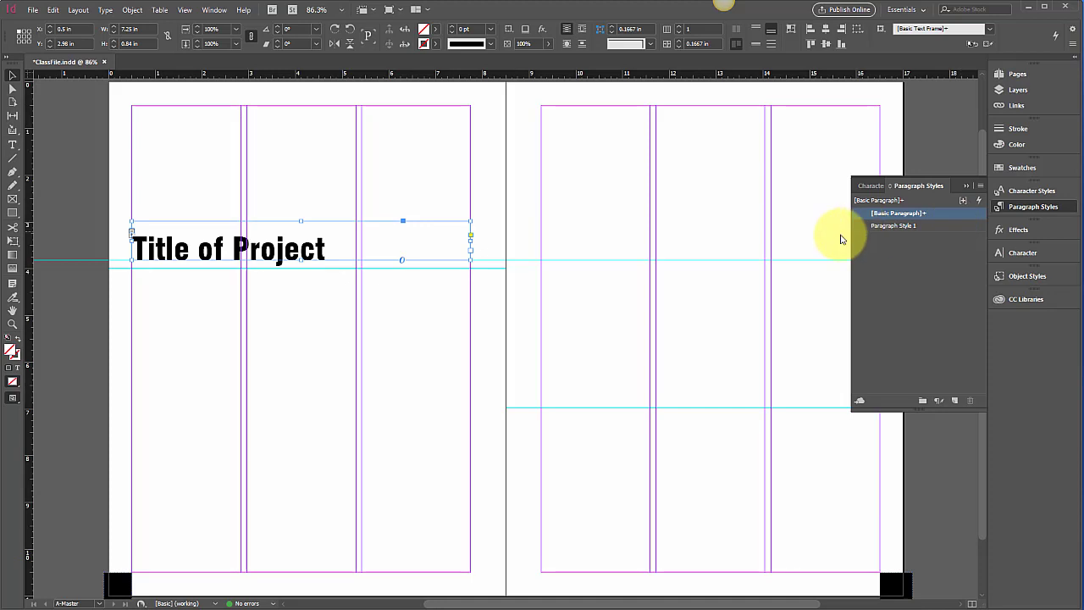
{"action": "left_click", "coordinate": [893, 227]}
{"action": "left_click", "coordinate": [439, 302]}
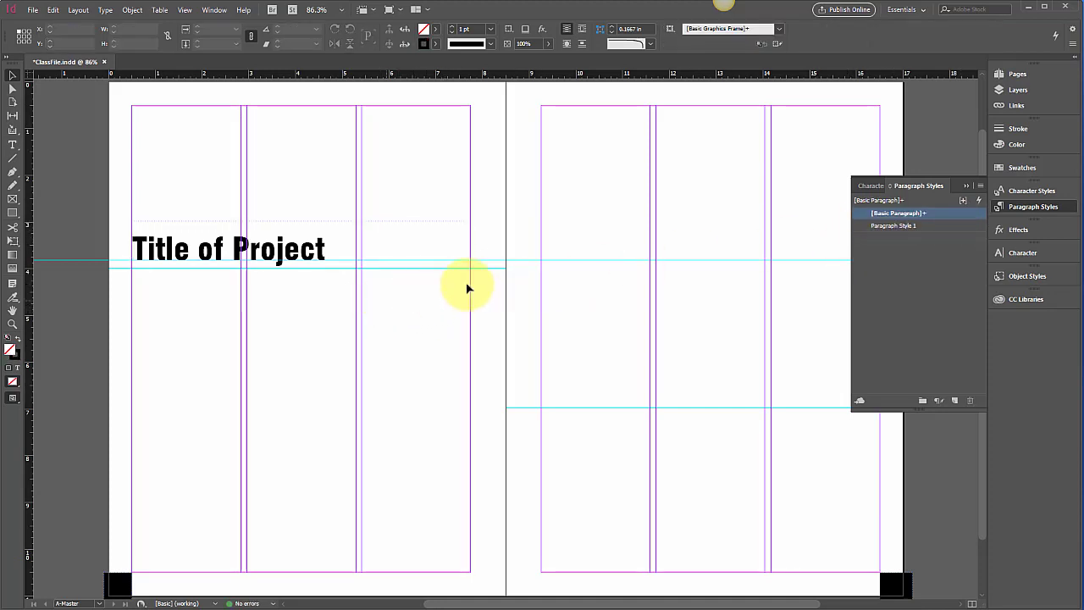
Step: Rename Paragraph Style 1 as Title
{"action": "left_click", "coordinate": [913, 227]}
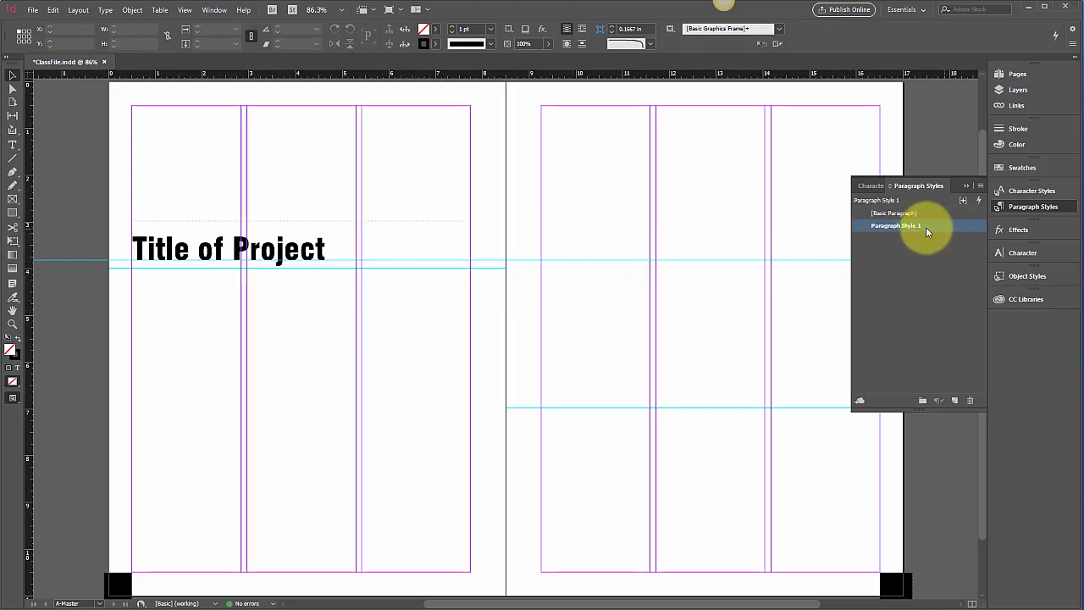
{"action": "left_click", "coordinate": [926, 228]}
{"action": "left_click", "coordinate": [945, 230]}
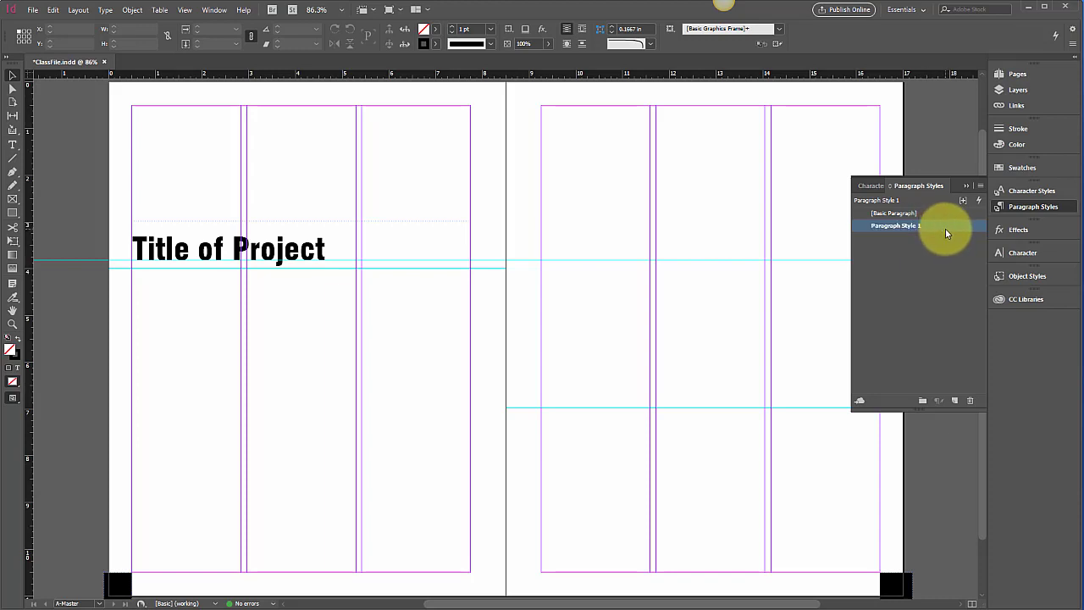
{"action": "left_click", "coordinate": [933, 226]}
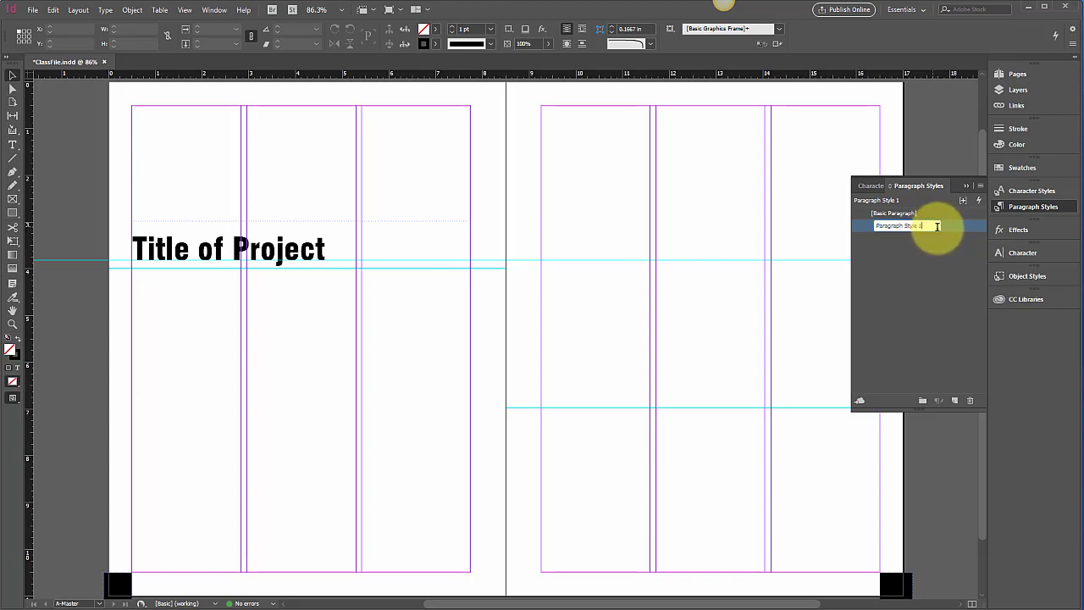
{"action": "left_click_drag", "start_coordinate": [927, 222], "coordinate": [849, 221]}
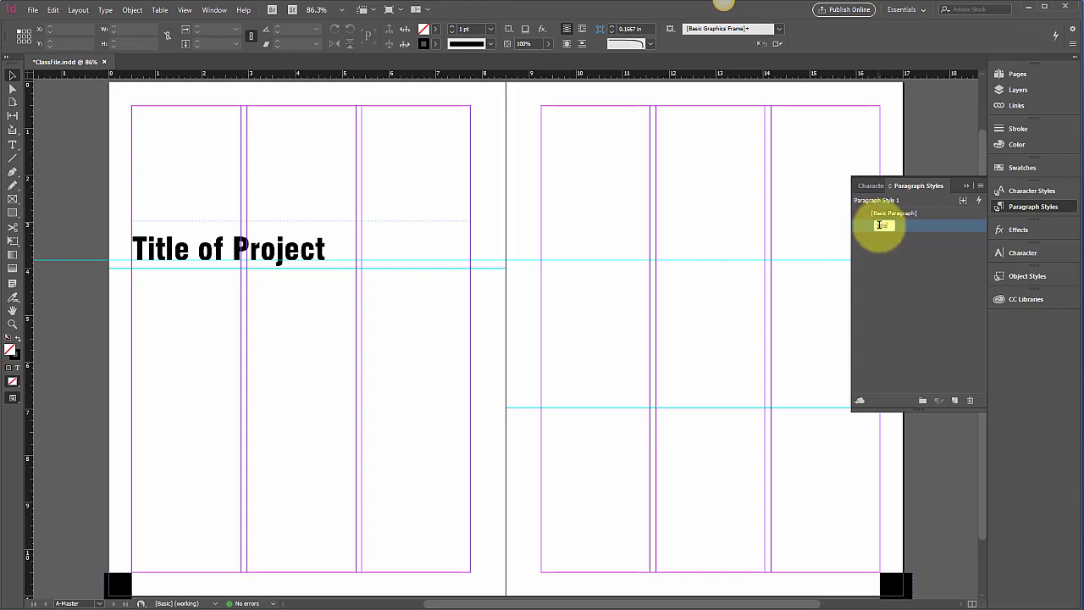
{"action": "left_click", "coordinate": [900, 264]}
Step: Edit the Title paragraph style so its character case is All Caps
{"action": "left_click", "coordinate": [902, 224]}
{"action": "double_click", "coordinate": [901, 225]}
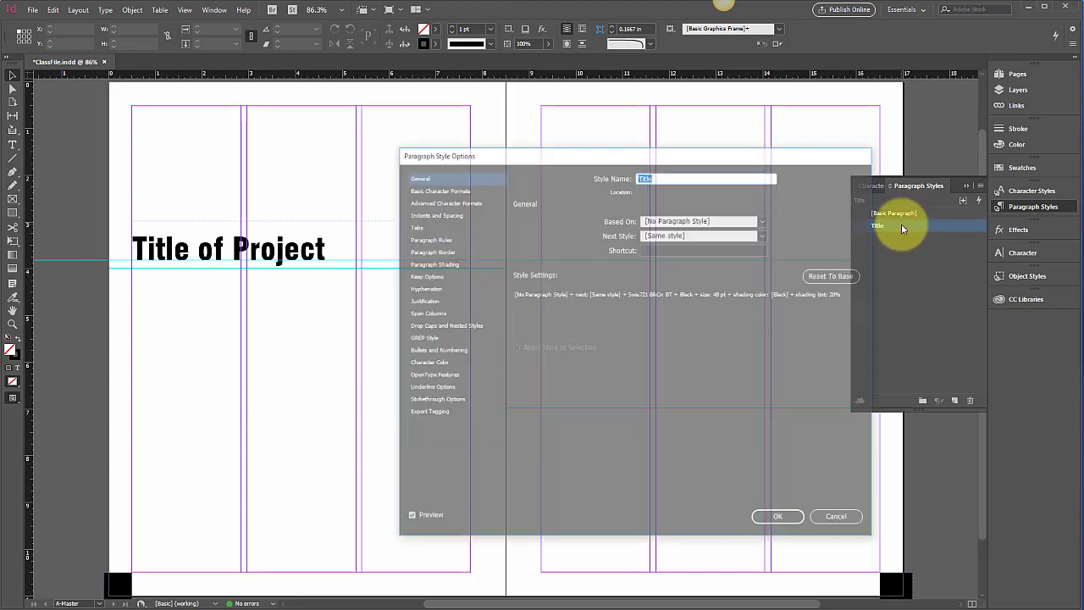
{"action": "mouse_move", "coordinate": [532, 153]}
{"action": "left_mouse_down"}
{"action": "mouse_move", "coordinate": [430, 131]}
{"action": "mouse_move", "coordinate": [534, 133]}
{"action": "left_mouse_up"}
{"action": "left_click", "coordinate": [403, 190]}
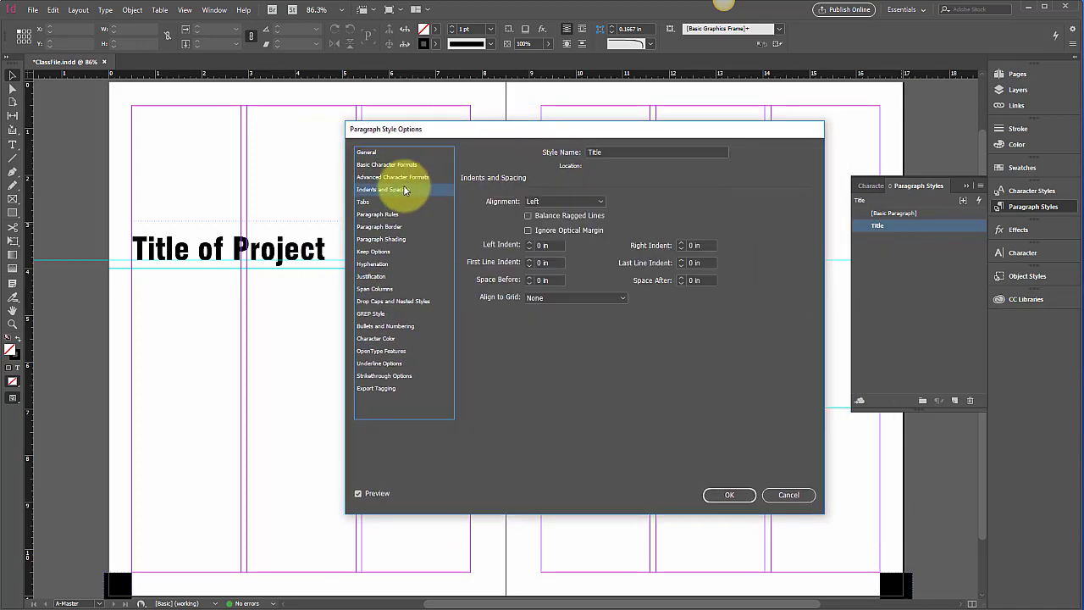
{"action": "left_click", "coordinate": [371, 202]}
{"action": "left_click", "coordinate": [377, 178]}
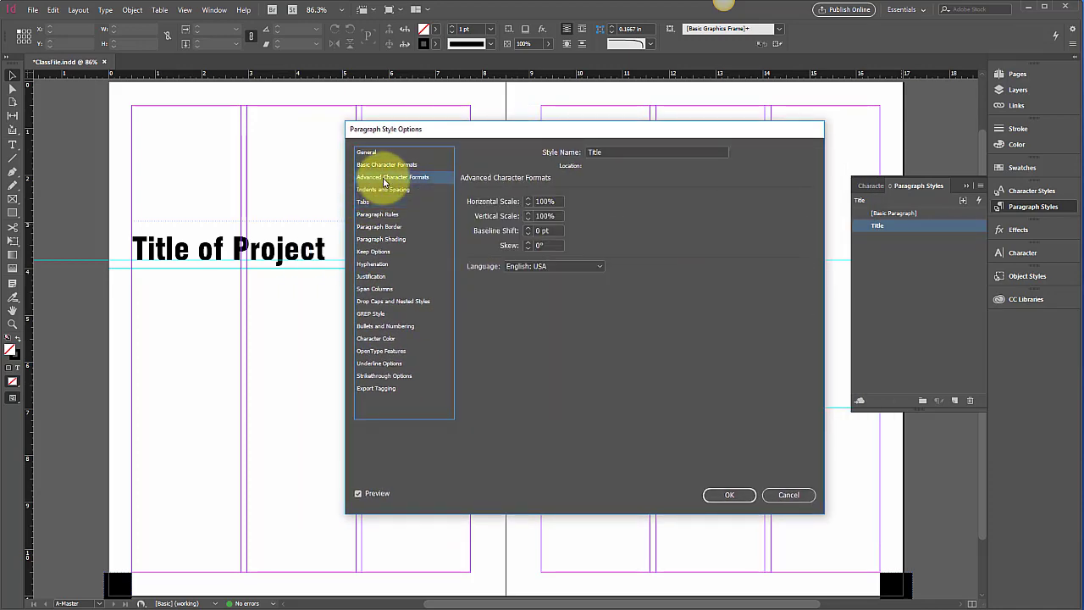
{"action": "left_click", "coordinate": [386, 164]}
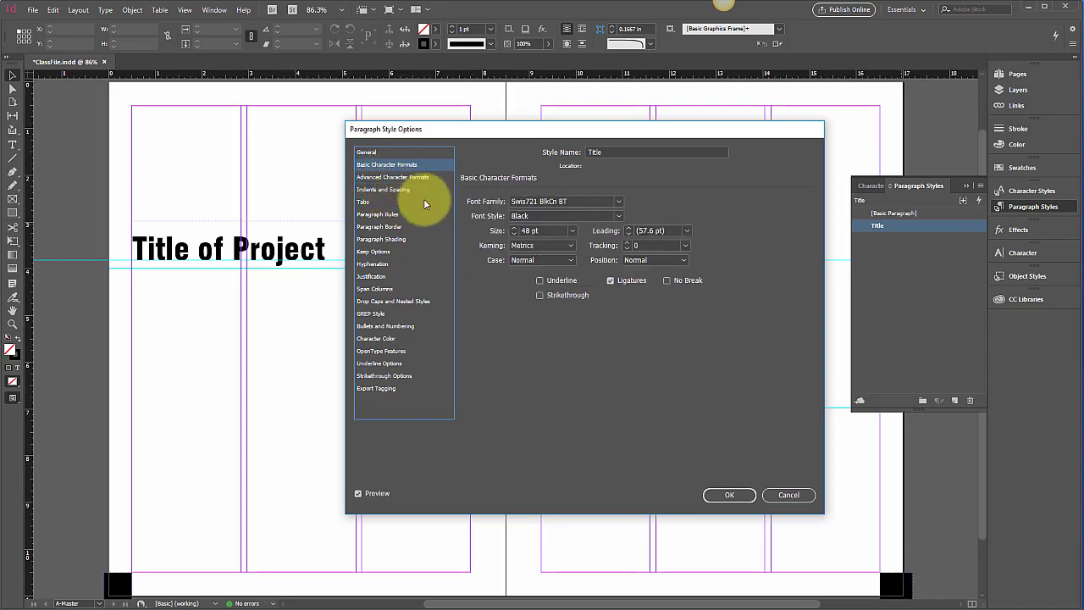
{"action": "left_click", "coordinate": [563, 260]}
{"action": "left_click", "coordinate": [555, 297]}
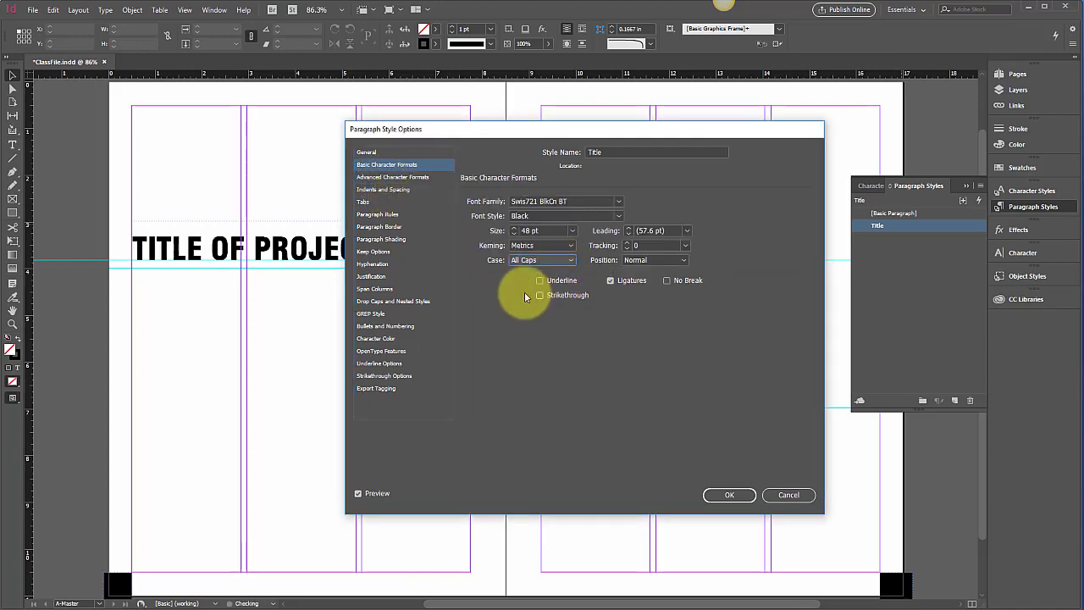
Step: Set the Title paragraph style's font size to 60 pt
{"action": "left_click_drag", "start_coordinate": [449, 135], "coordinate": [529, 105]}
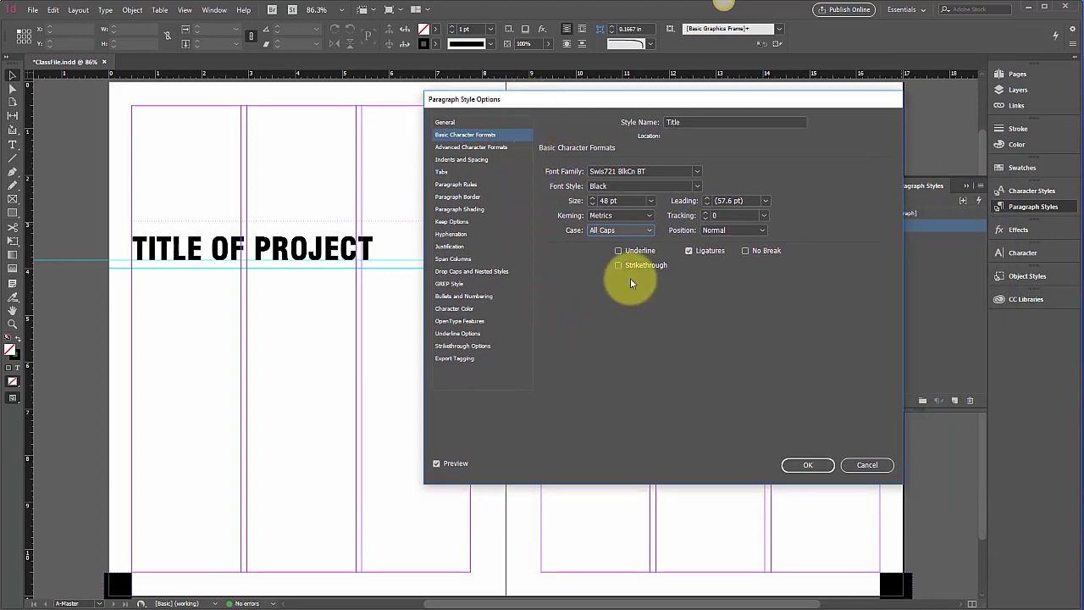
{"action": "left_click", "coordinate": [649, 200]}
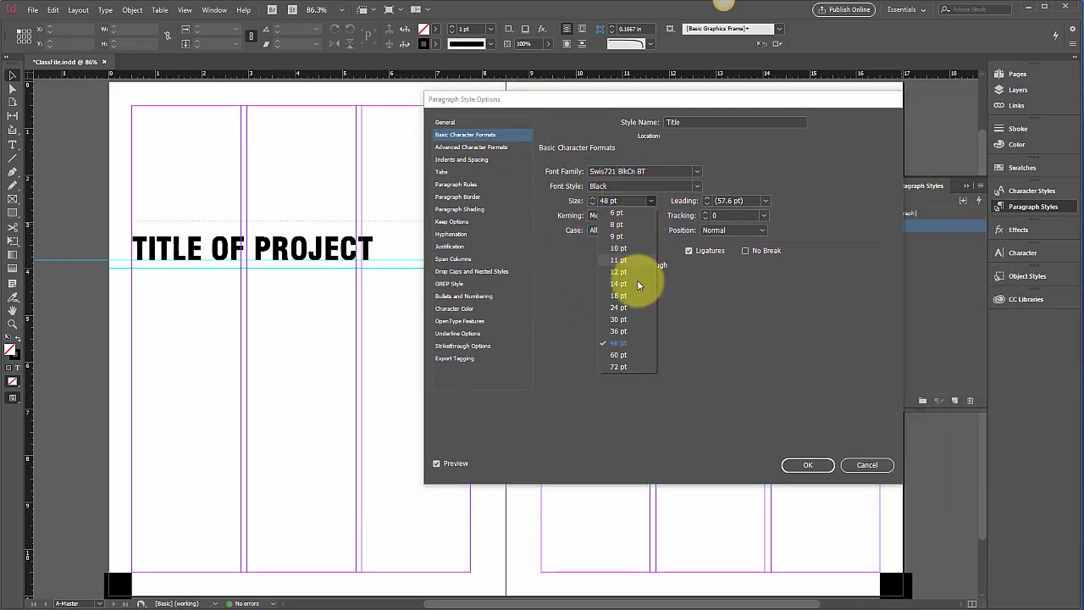
{"action": "left_click", "coordinate": [634, 354]}
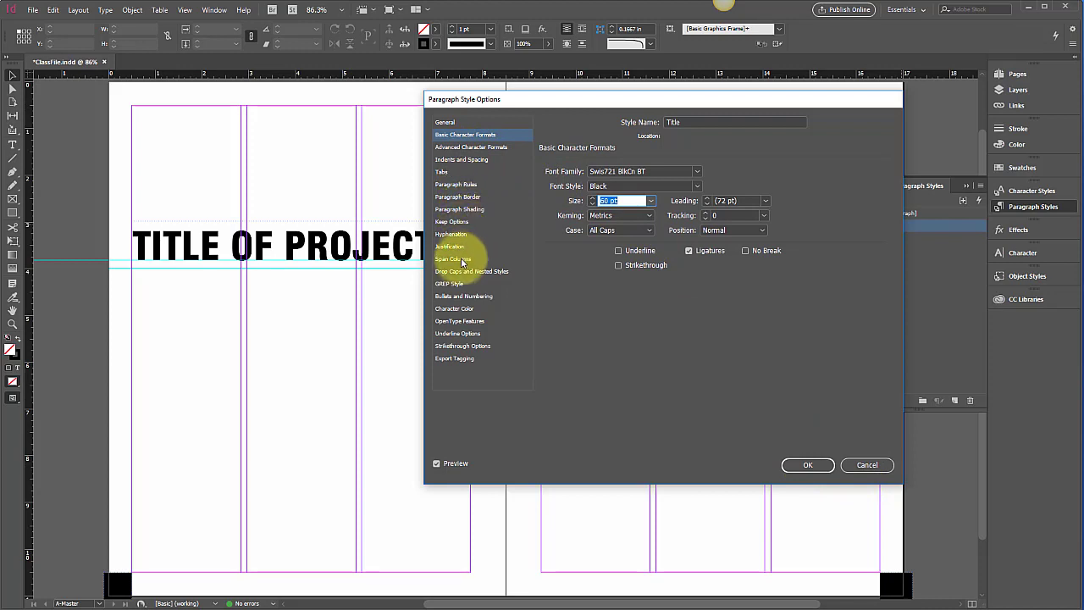
Step: Set the Title paragraph style's character fill color to C=100 M=0 Y=0 K=0
{"action": "left_click", "coordinate": [456, 311]}
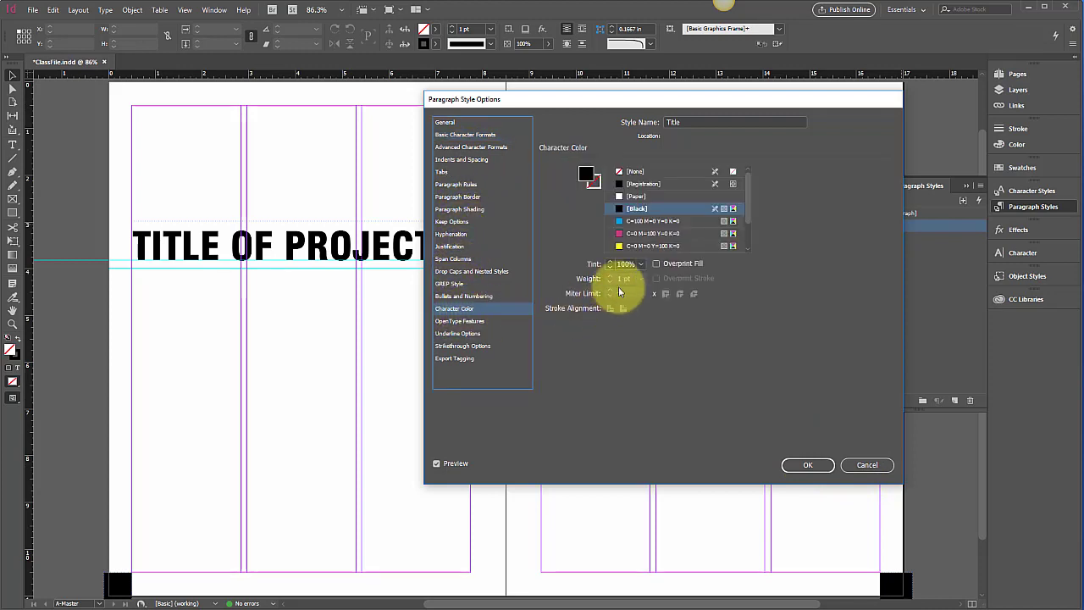
{"action": "left_click", "coordinate": [619, 222]}
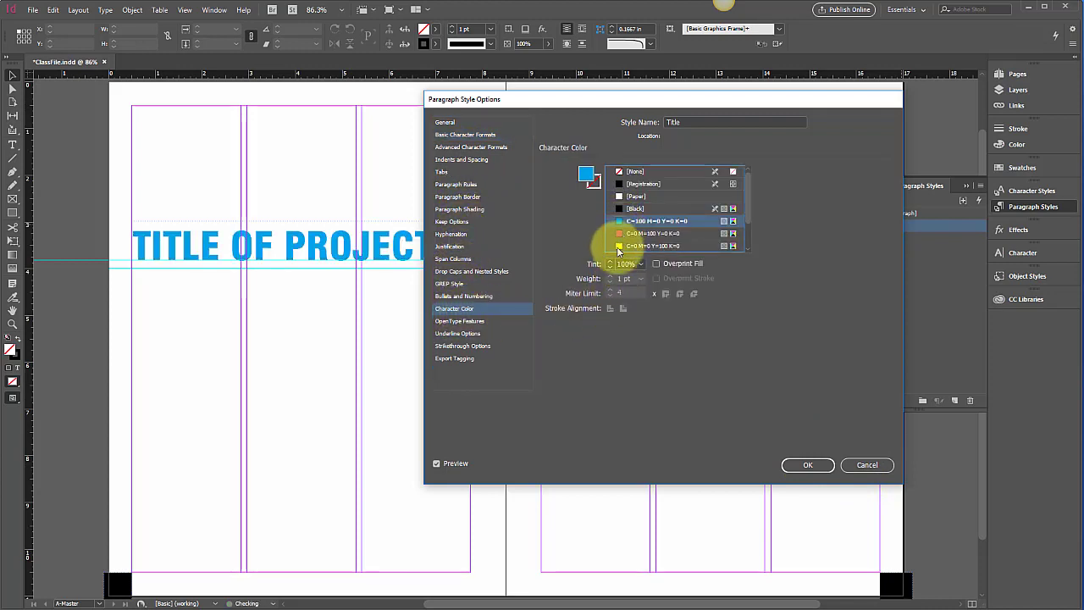
Step: Try an outlined look for the Title style with a C=100 M=0 Y=0 K=0 stroke and a [Paper] fill
{"action": "left_click", "coordinate": [598, 184]}
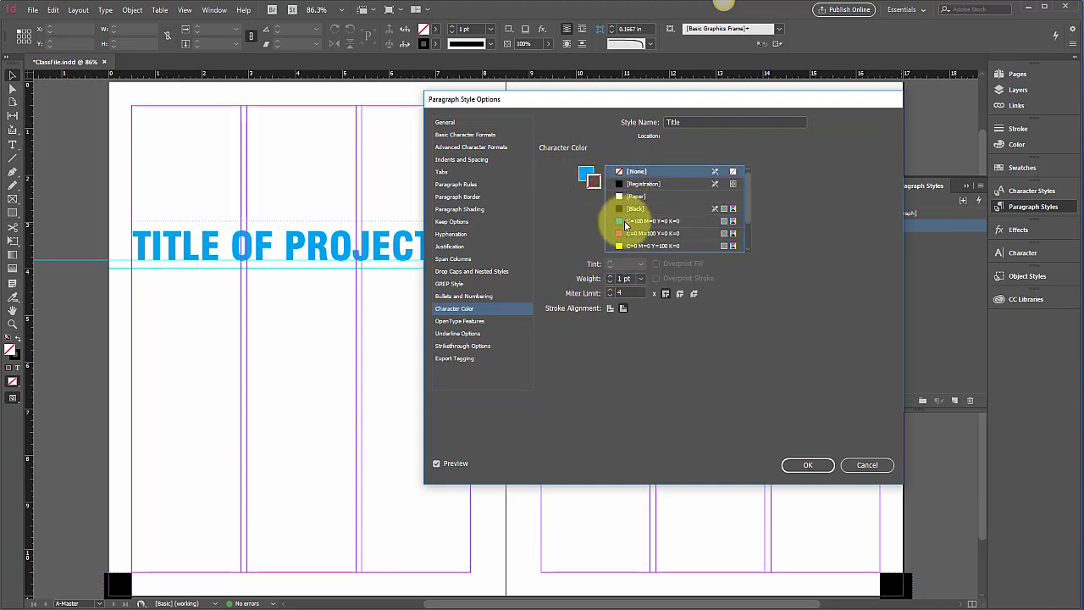
{"action": "left_click", "coordinate": [584, 172]}
{"action": "left_click", "coordinate": [621, 197]}
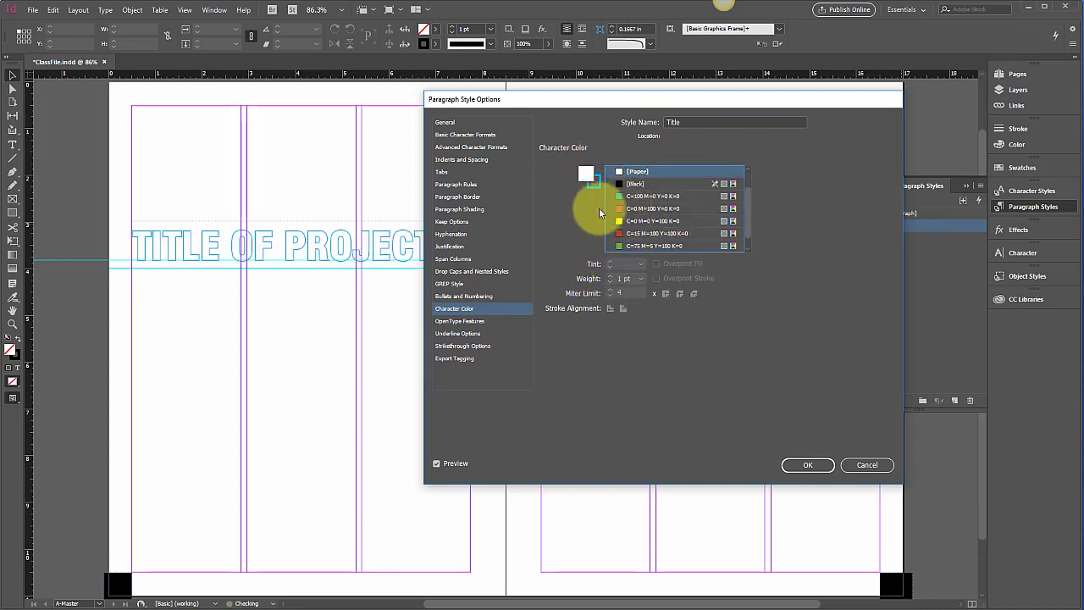
{"action": "left_click_drag", "start_coordinate": [531, 107], "coordinate": [568, 116]}
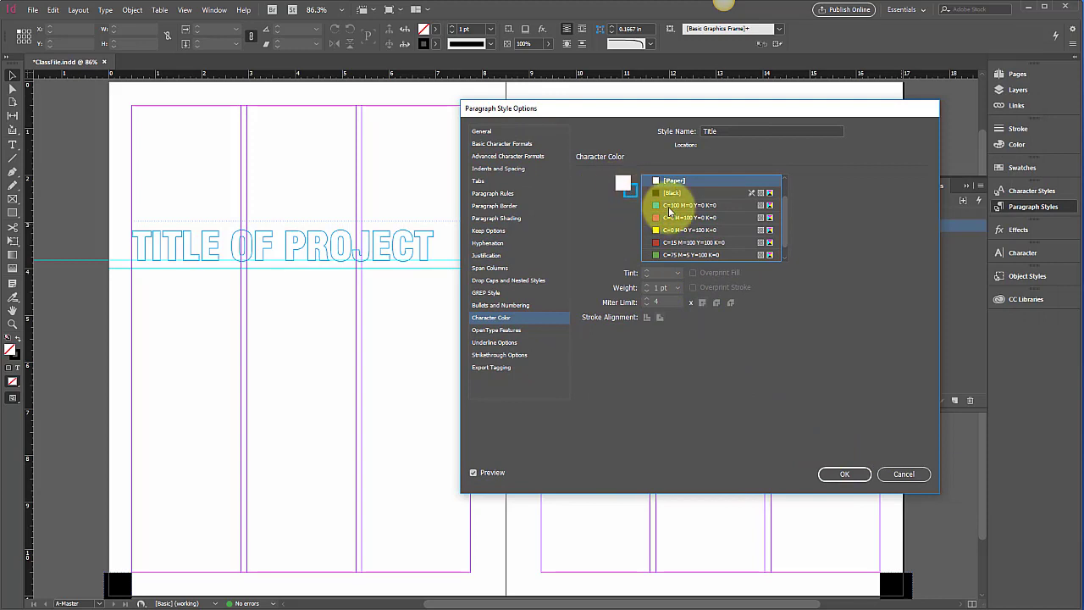
Step: Set the Title style's fill back to C=100 M=0 Y=0 K=0 and its stroke to [None], and save the style
{"action": "left_click", "coordinate": [653, 205]}
{"action": "left_click", "coordinate": [630, 189]}
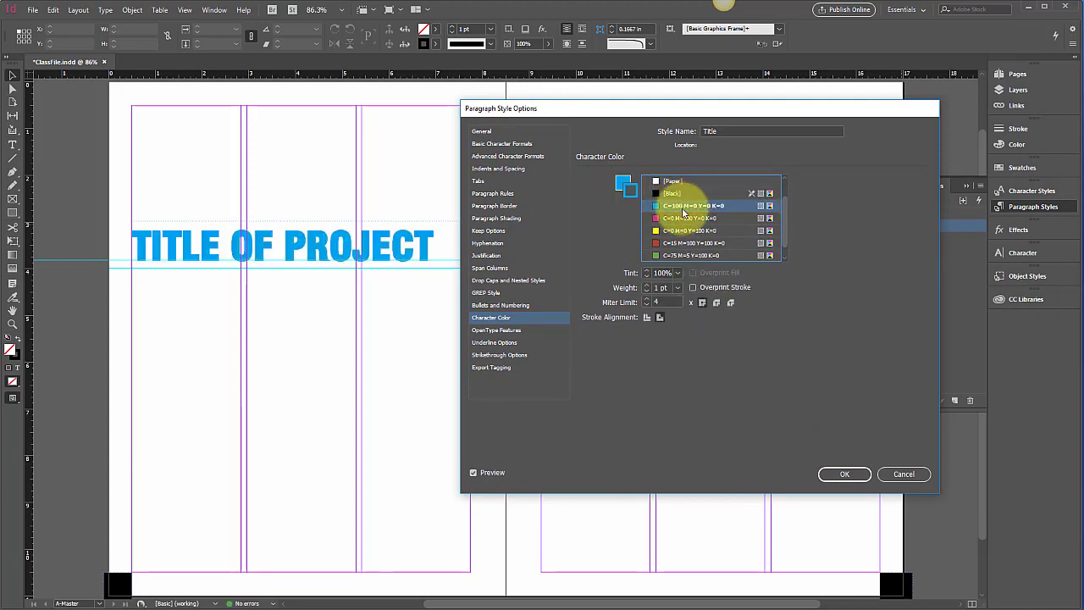
{"action": "scroll", "coordinate": [786, 199], "scroll_direction": "up", "scroll_amount": 2}
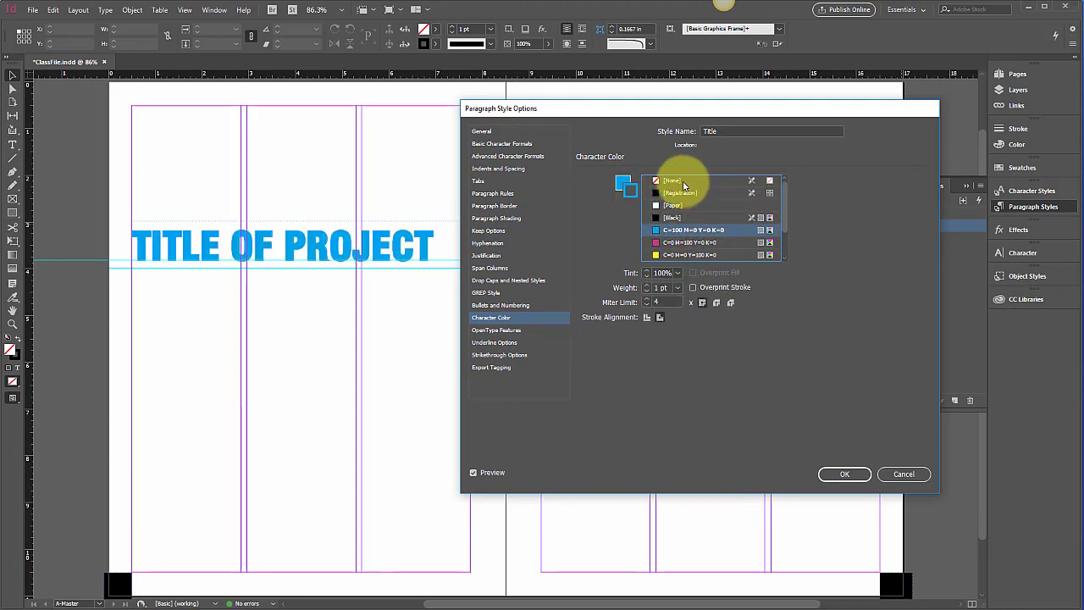
{"action": "left_click", "coordinate": [686, 182]}
{"action": "left_click", "coordinate": [839, 474]}
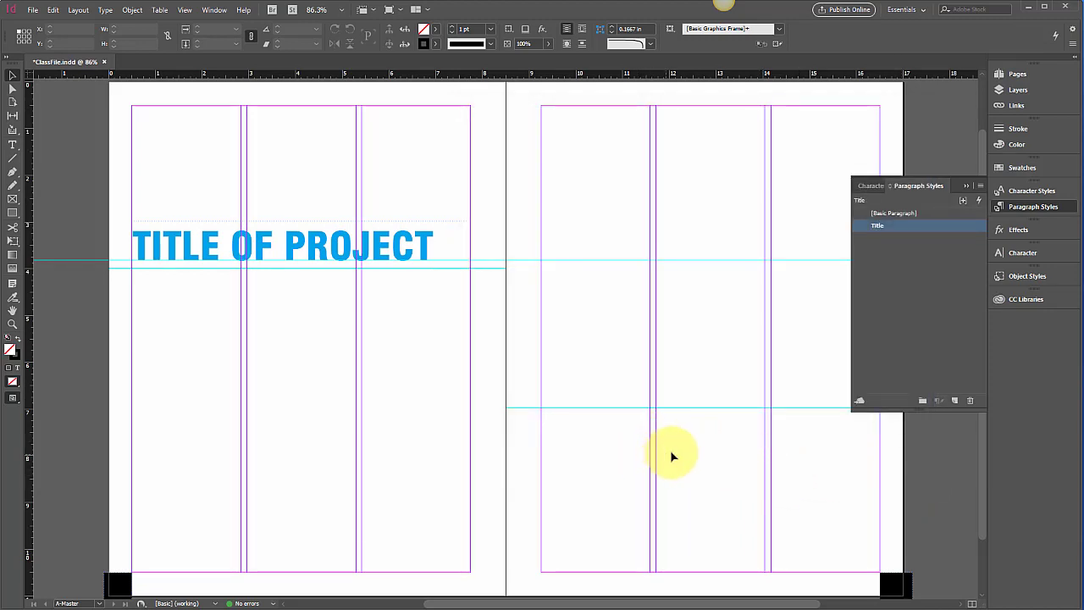
Step: Rename the A-Master spread as ProjectPage, keeping its prefix A
{"action": "left_click", "coordinate": [1015, 75]}
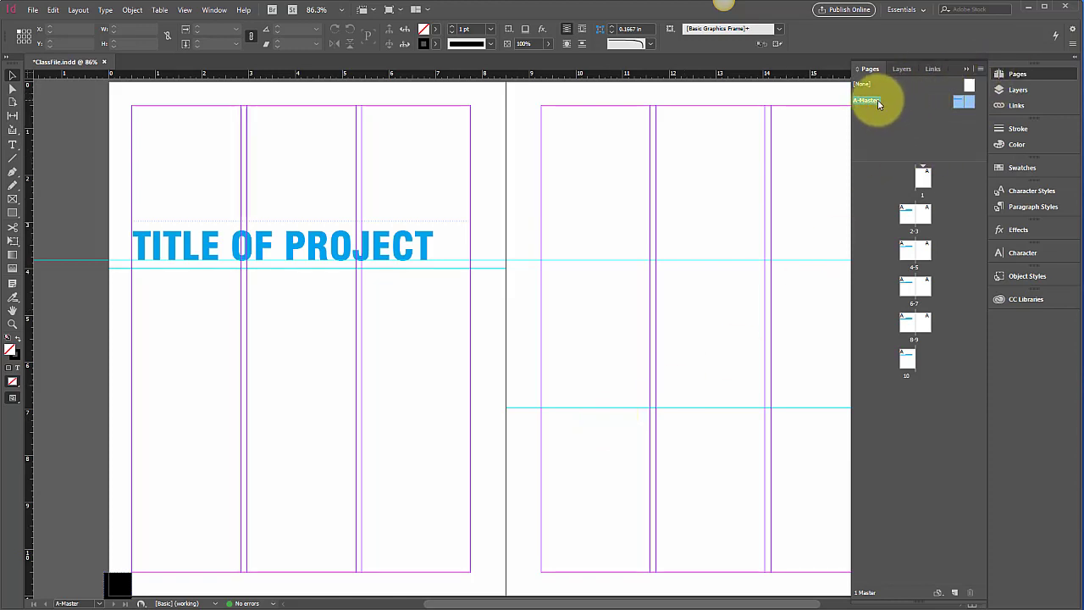
{"action": "left_click", "coordinate": [981, 69]}
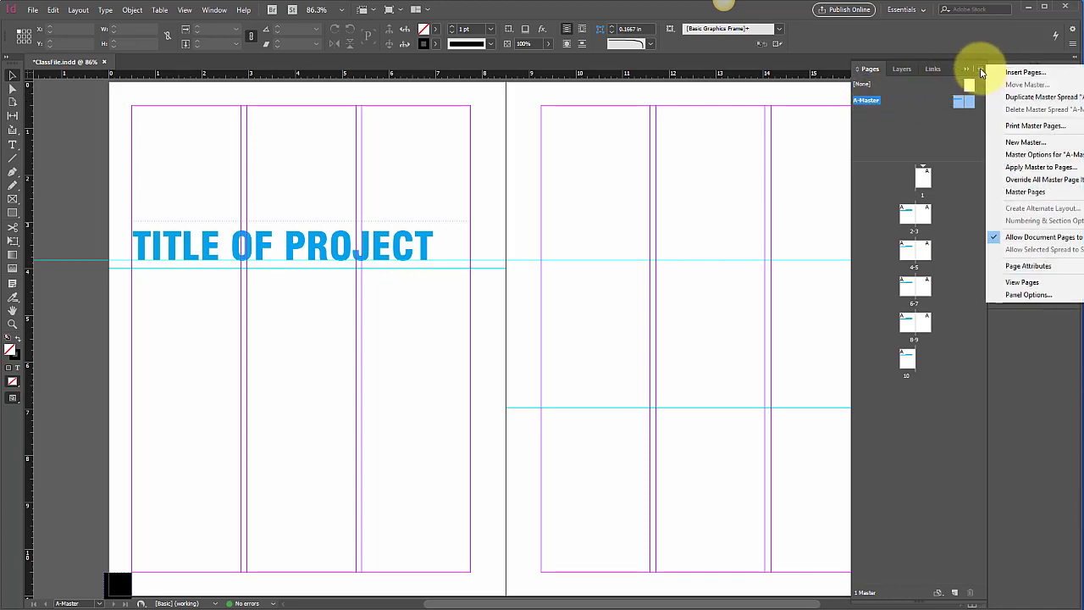
{"action": "left_click", "coordinate": [1010, 156]}
{"action": "left_click_drag", "start_coordinate": [705, 361], "coordinate": [641, 301]}
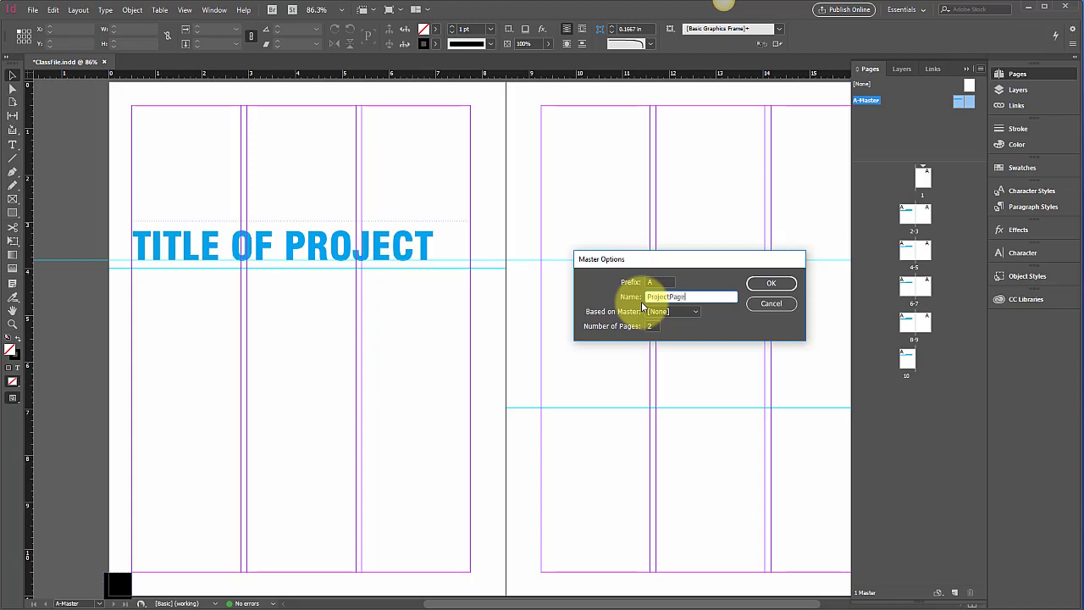
{"action": "left_click", "coordinate": [767, 283]}
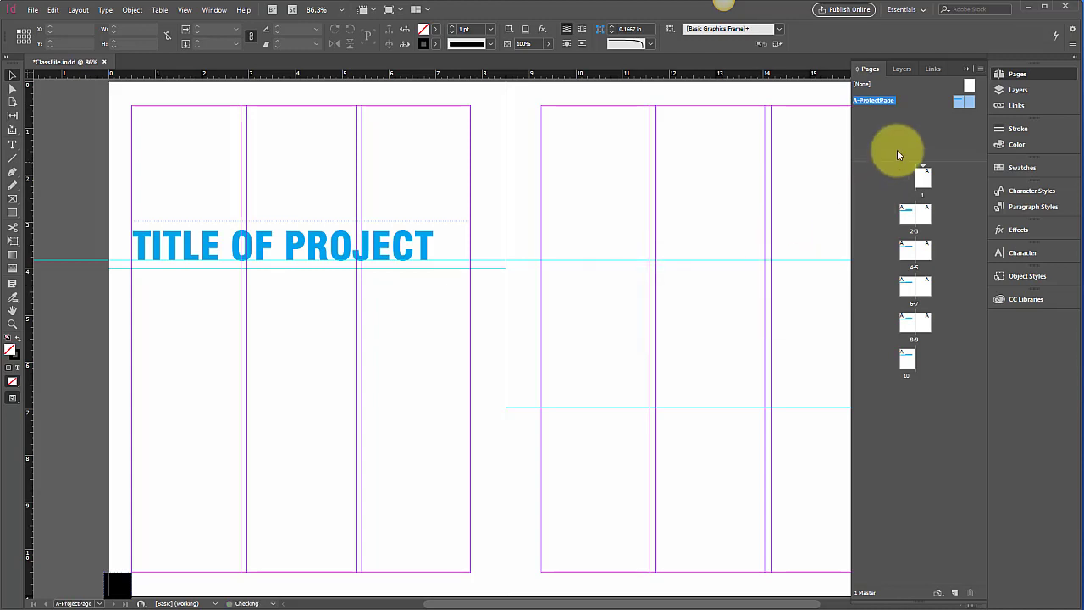
Step: Duplicate the A-ProjectPage master spread and name the copy ProjectContent
{"action": "left_click", "coordinate": [983, 68]}
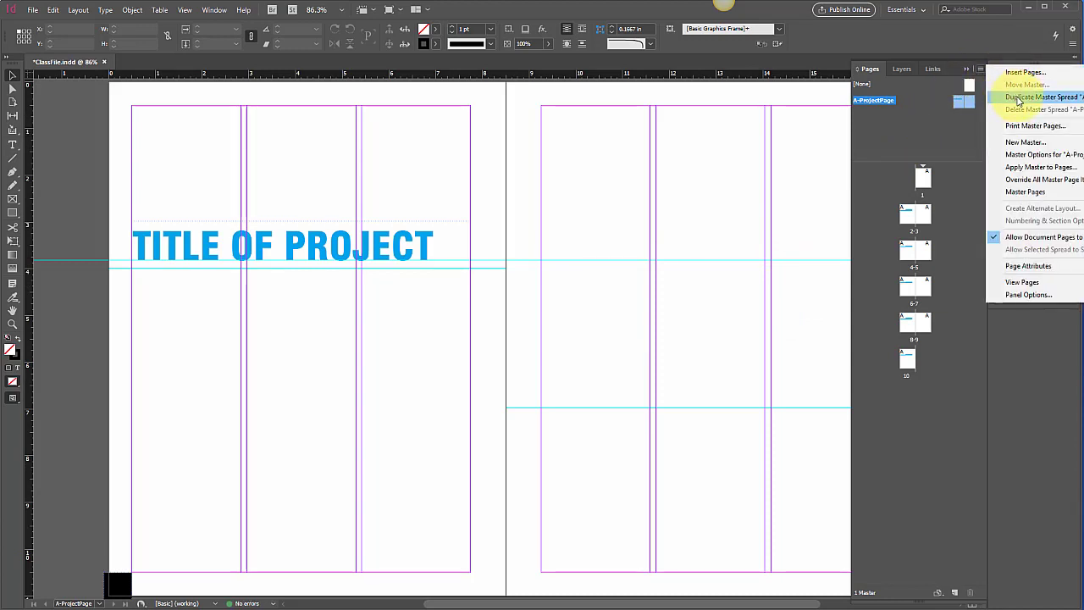
{"action": "left_click", "coordinate": [1073, 100]}
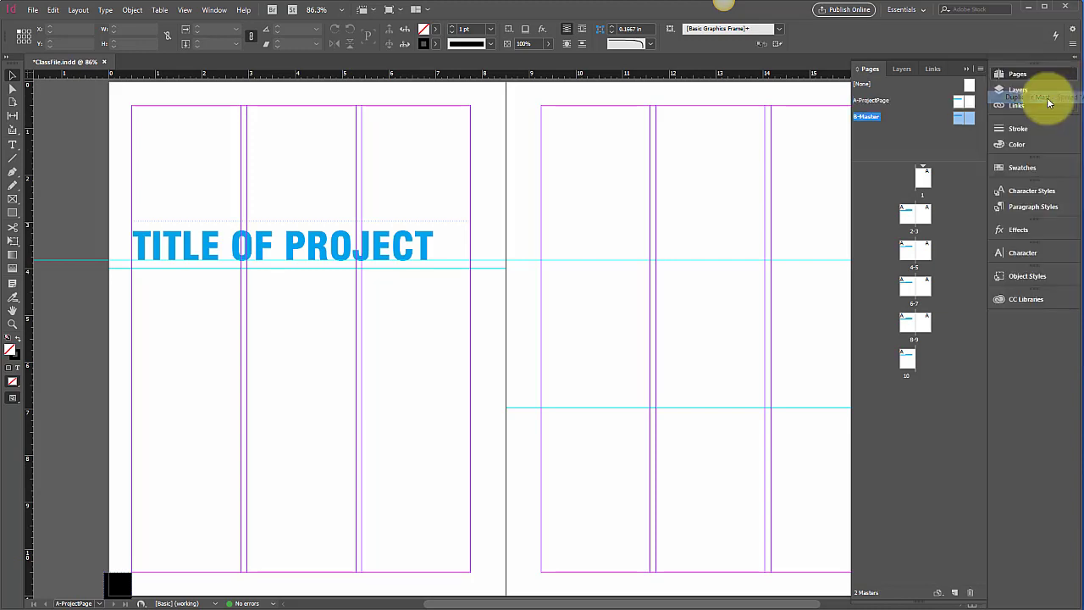
{"action": "right_click", "coordinate": [870, 122]}
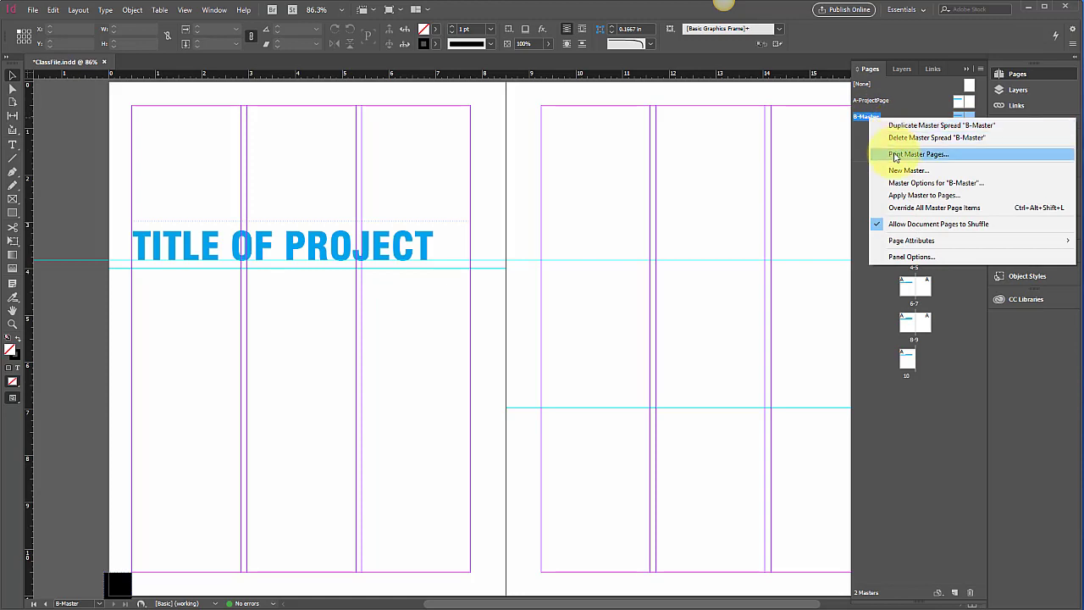
{"action": "left_click", "coordinate": [896, 182]}
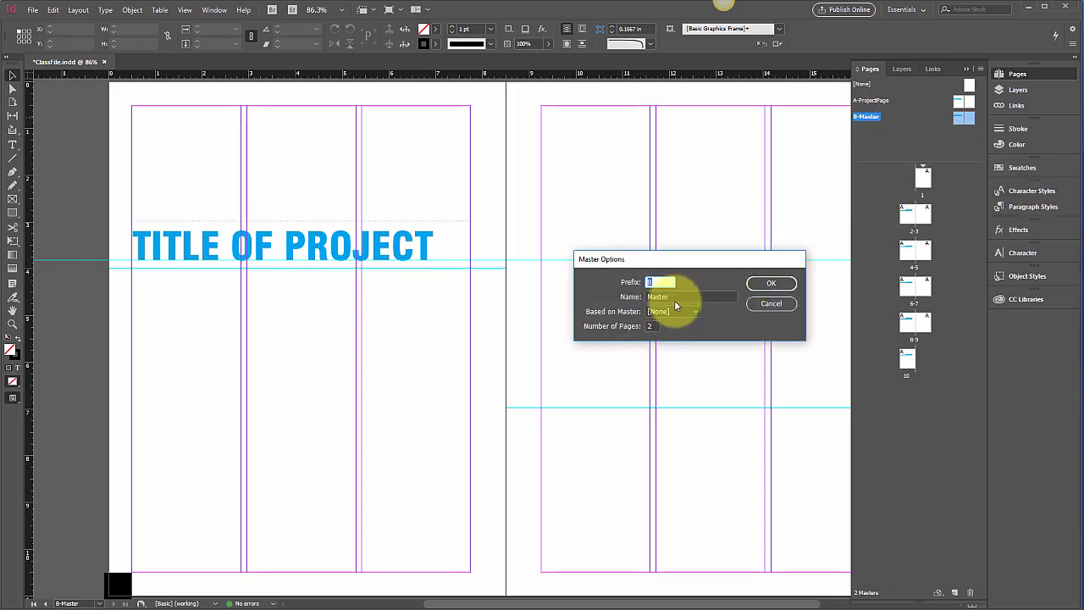
{"action": "key", "text": "Tab"}
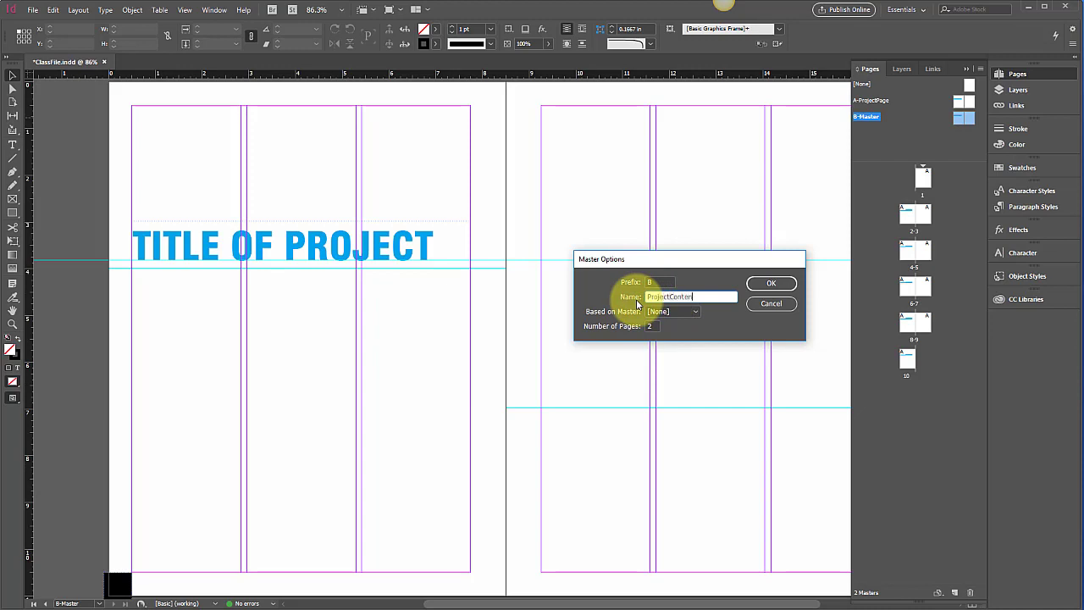
{"action": "left_click", "coordinate": [768, 283]}
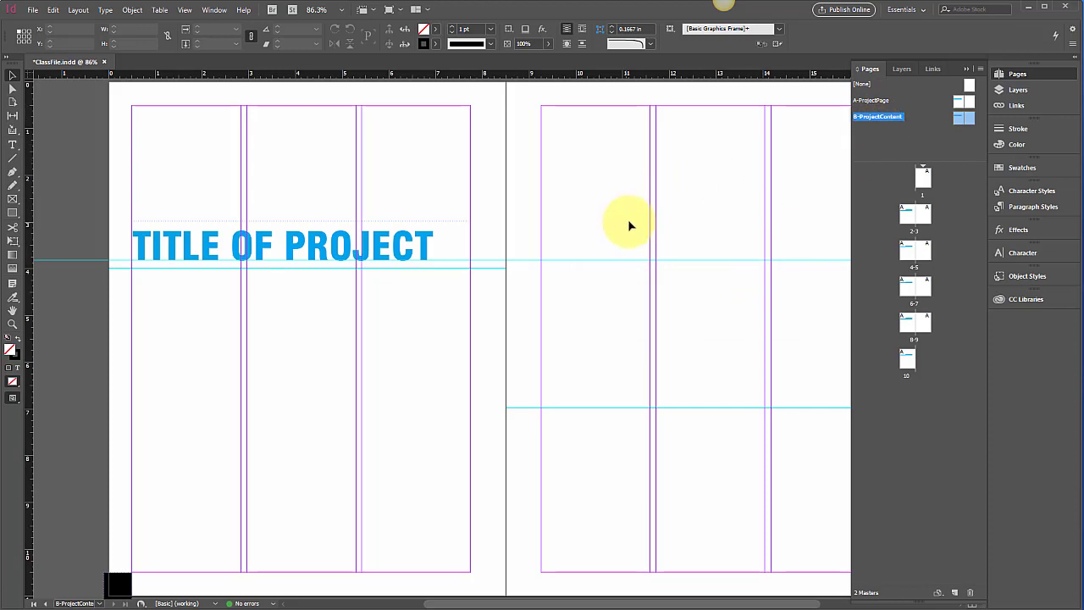
Step: Open the B-ProjectContent master spread and delete its title text frame
{"action": "double_click", "coordinate": [964, 117]}
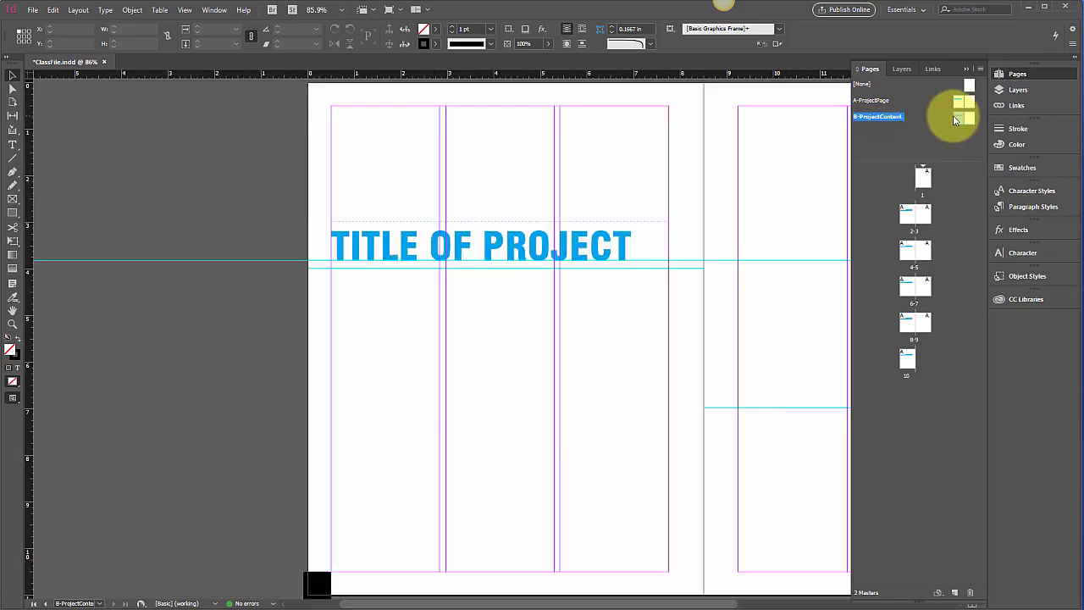
{"action": "left_click", "coordinate": [583, 245]}
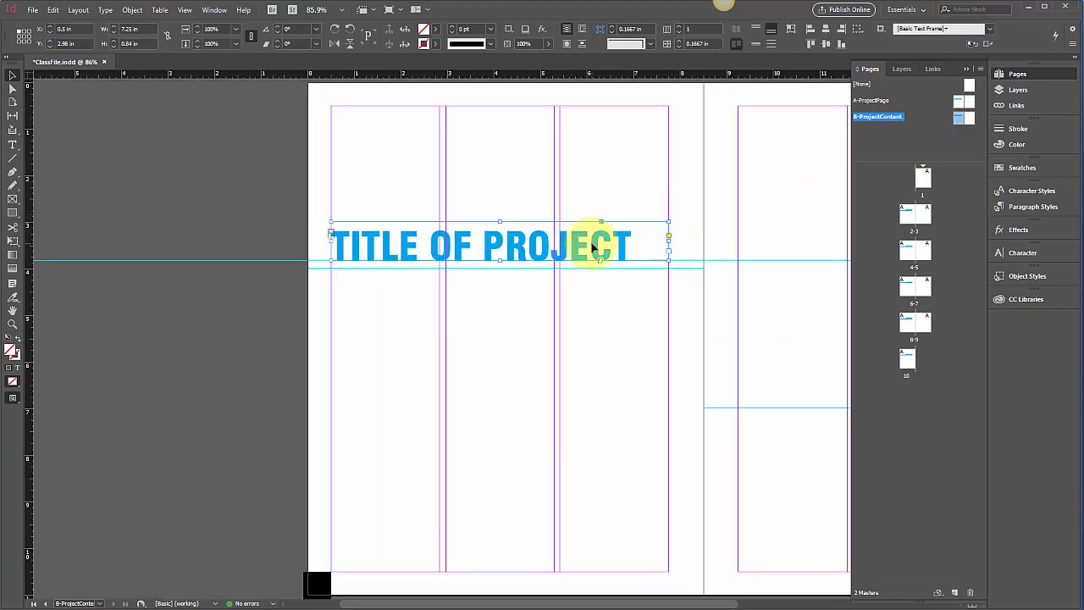
{"action": "key", "text": "Delete"}
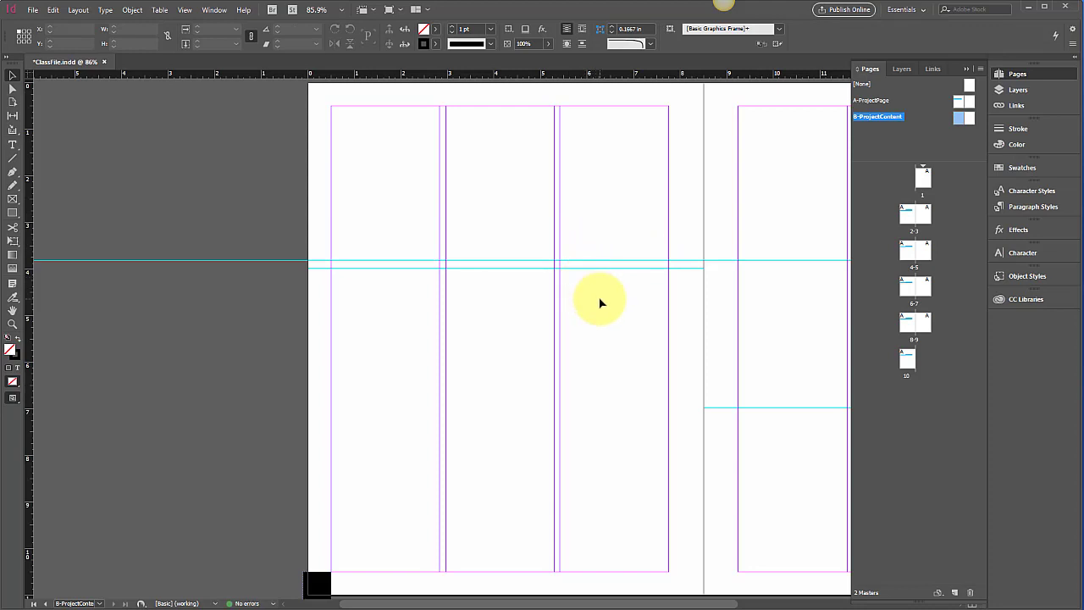
{"action": "scroll", "coordinate": [600, 303], "scroll_direction": "right", "scroll_amount": 5}
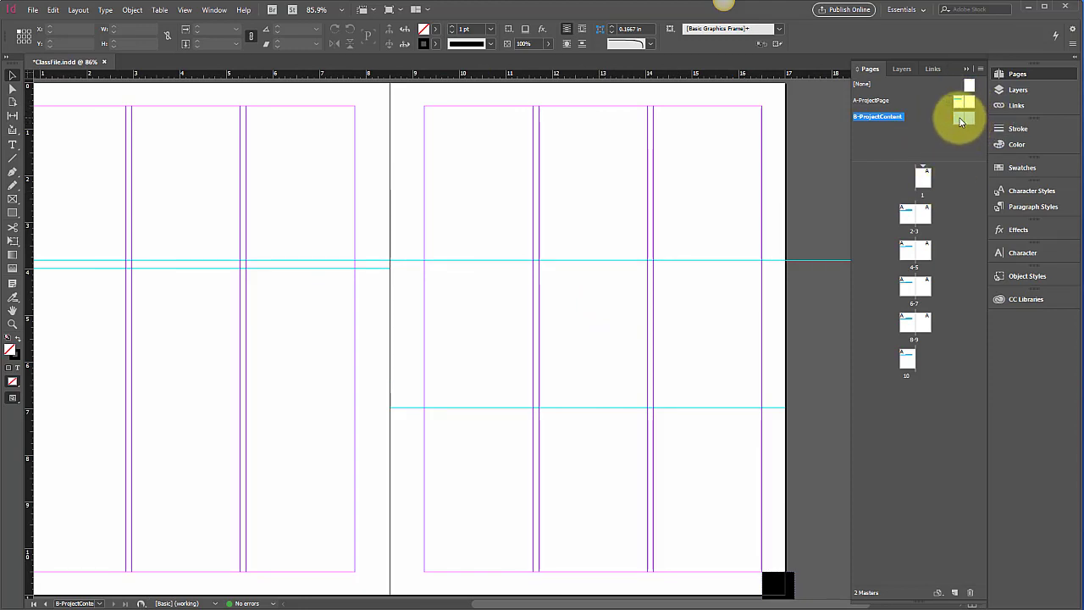
Step: Apply the B-ProjectContent master to pages 4-5
{"action": "left_click_drag", "start_coordinate": [961, 122], "coordinate": [910, 254]}
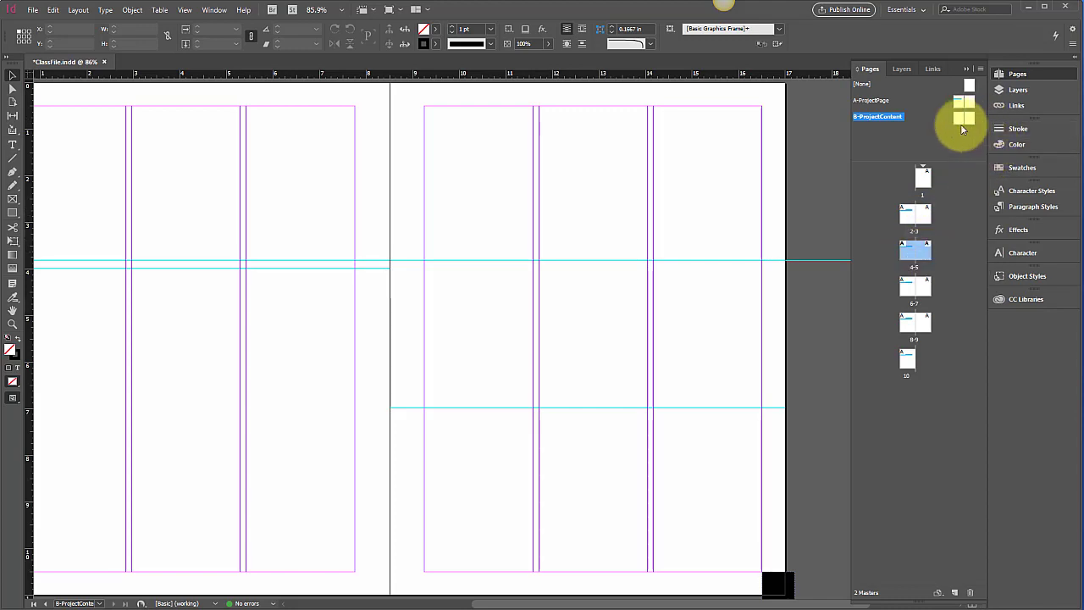
{"action": "right_click", "coordinate": [914, 253]}
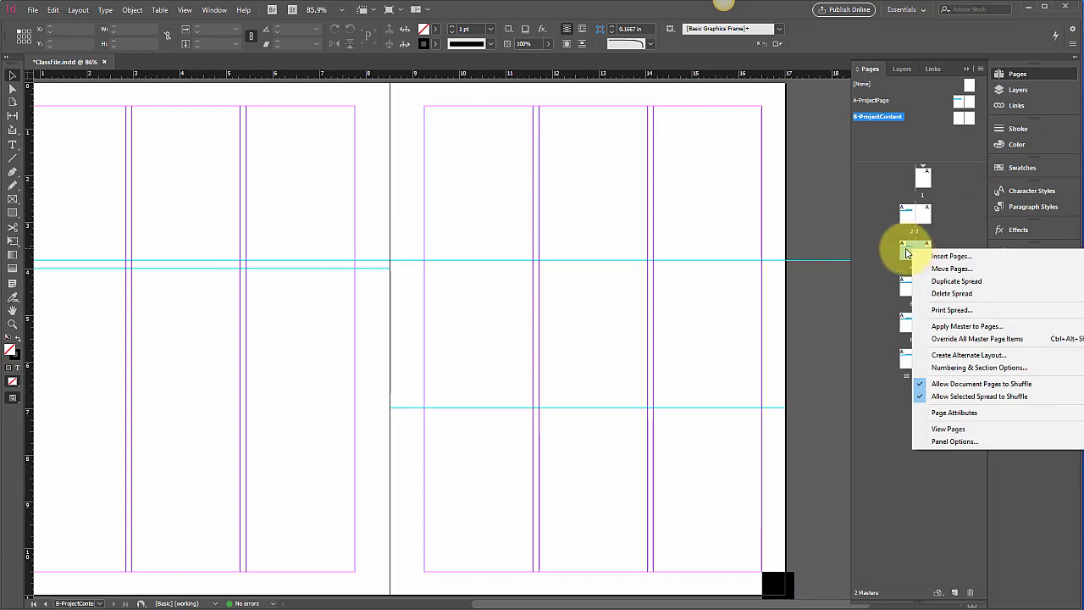
{"action": "left_click", "coordinate": [945, 326]}
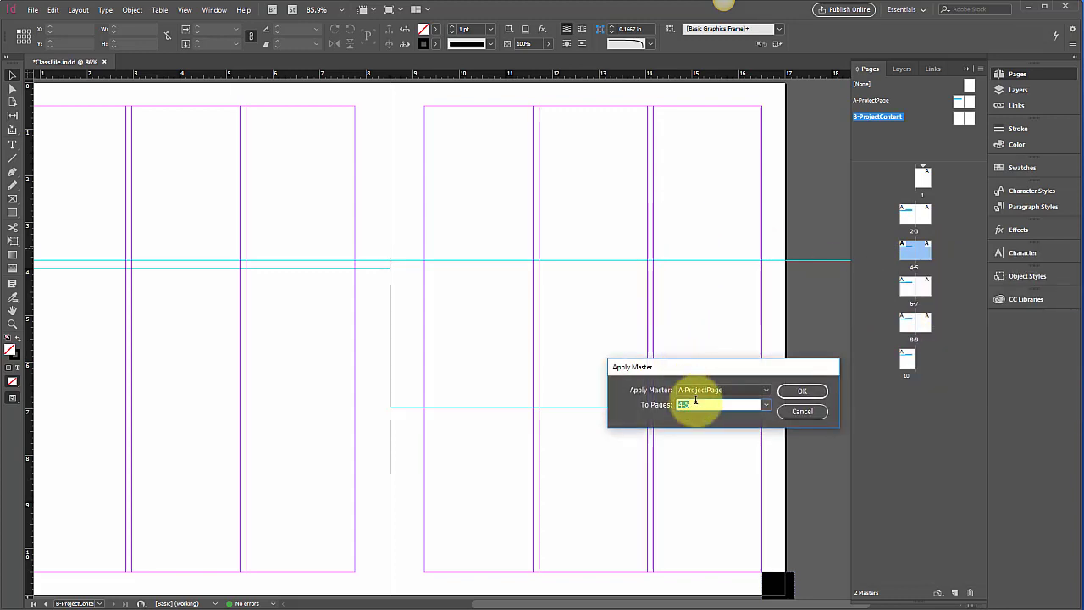
{"action": "left_click", "coordinate": [724, 390]}
{"action": "left_click", "coordinate": [710, 425]}
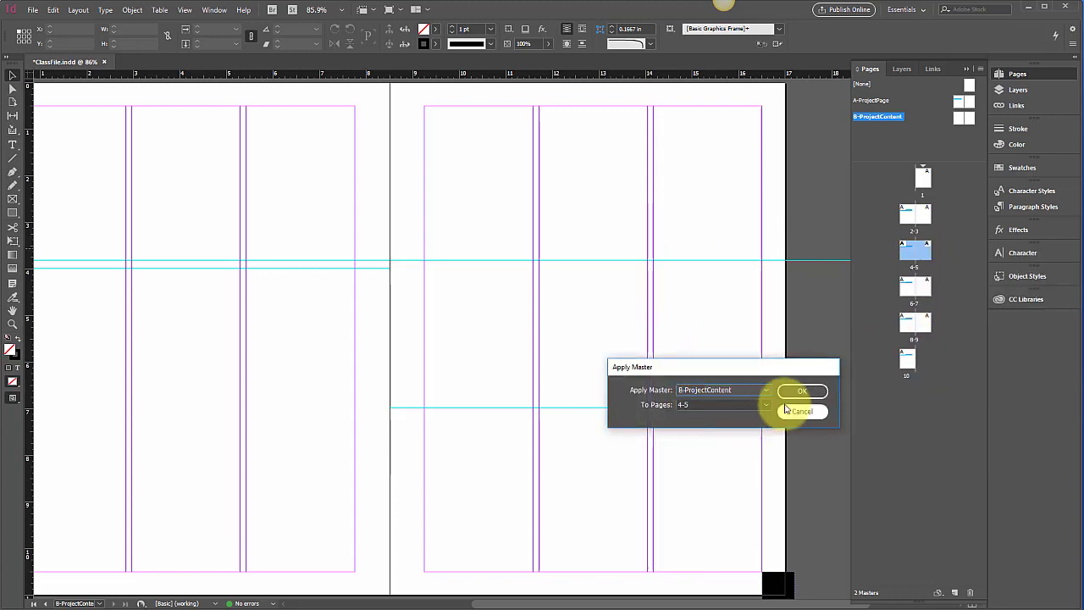
{"action": "left_click", "coordinate": [801, 390]}
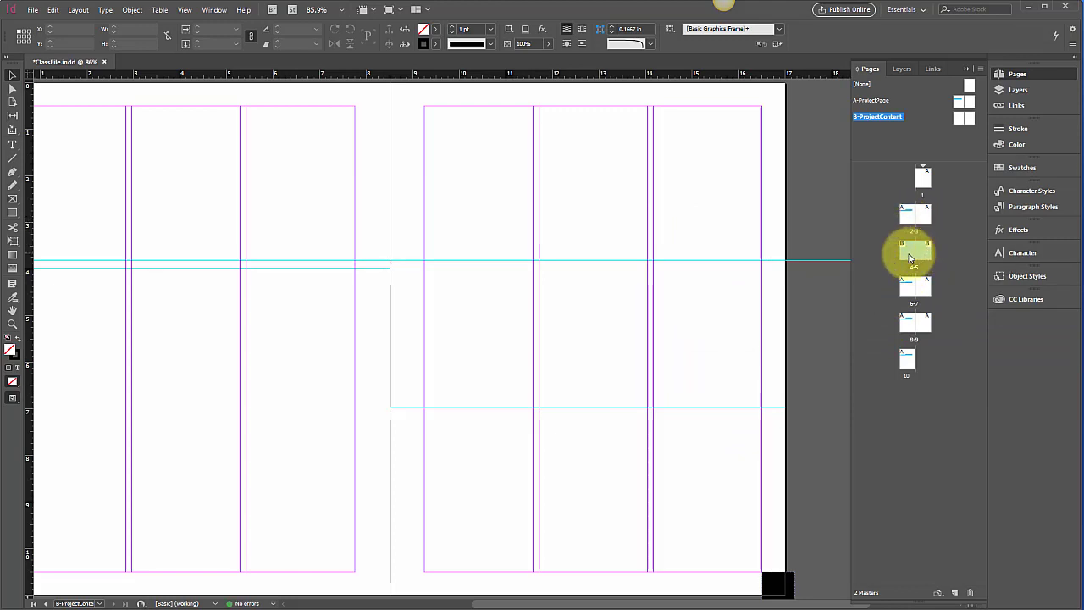
Step: Apply the B-ProjectContent master to both pages of the 8-9 spread
{"action": "left_click", "coordinate": [911, 324]}
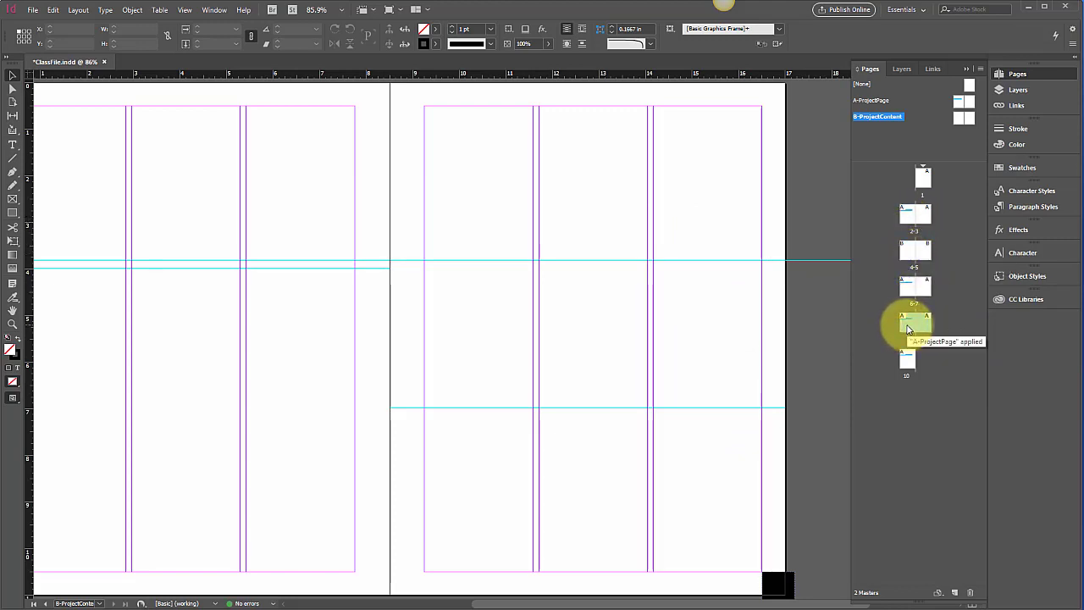
{"action": "left_click_drag", "start_coordinate": [958, 123], "coordinate": [915, 321]}
{"action": "left_click_drag", "start_coordinate": [970, 126], "coordinate": [931, 325]}
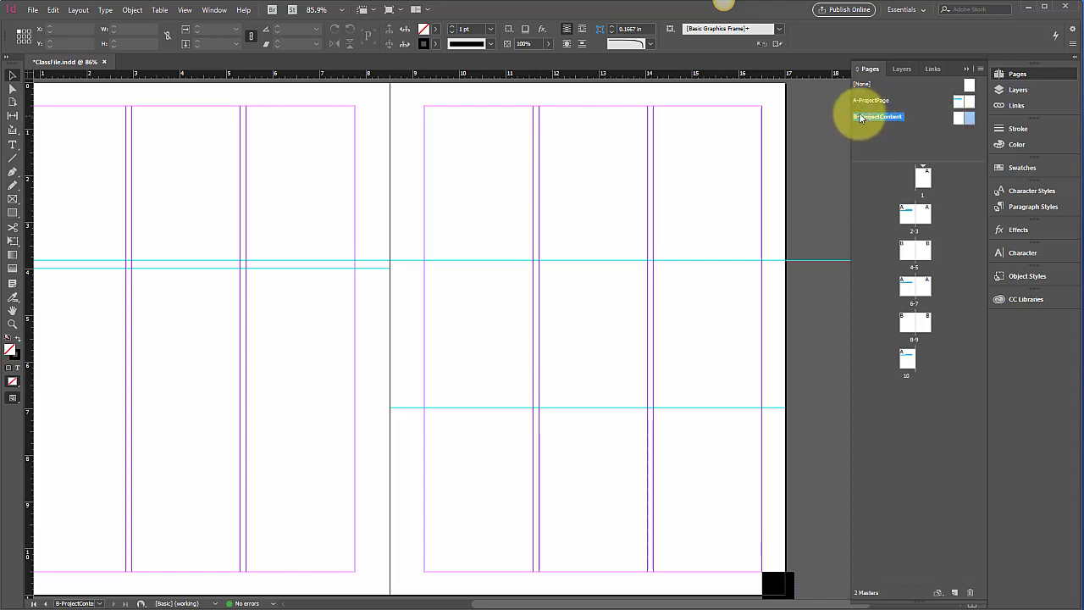
Step: Change the ProjectContent master spread's prefix to C in its master options
{"action": "left_click", "coordinate": [981, 70]}
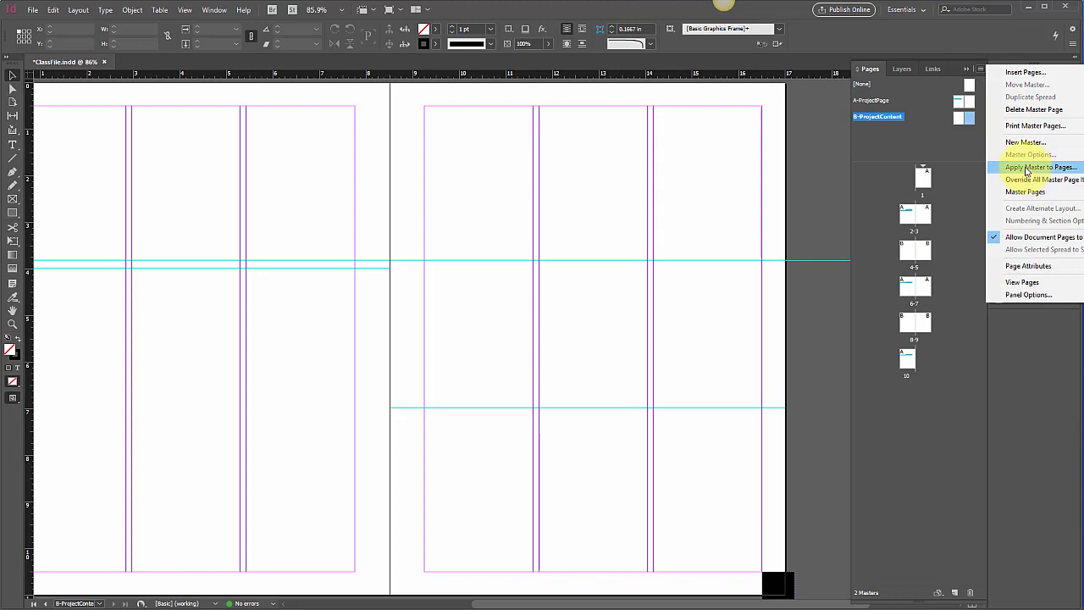
{"action": "left_click", "coordinate": [882, 118]}
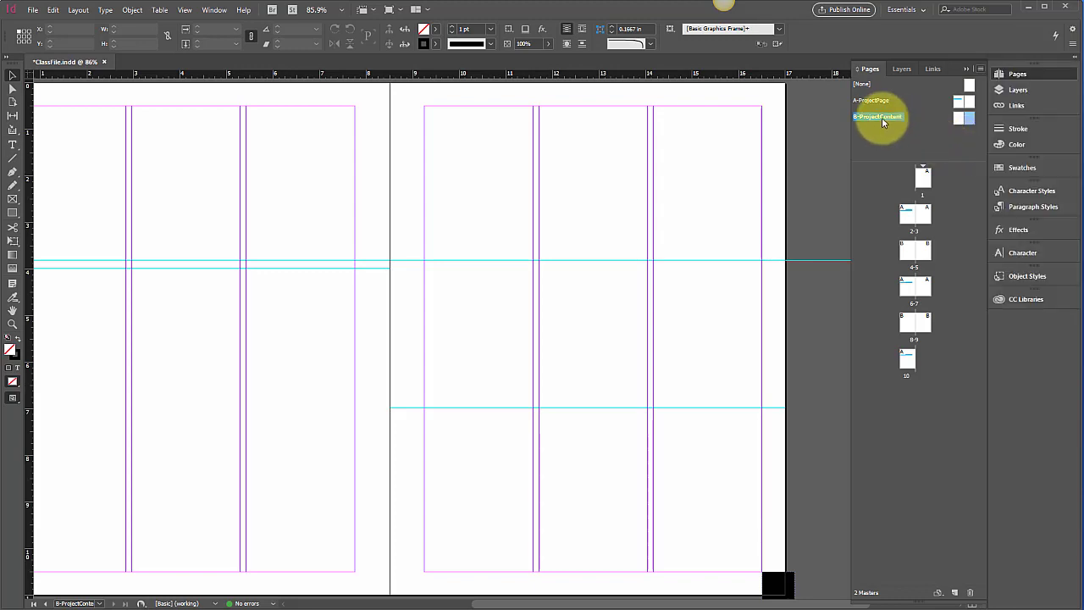
{"action": "left_click", "coordinate": [982, 70]}
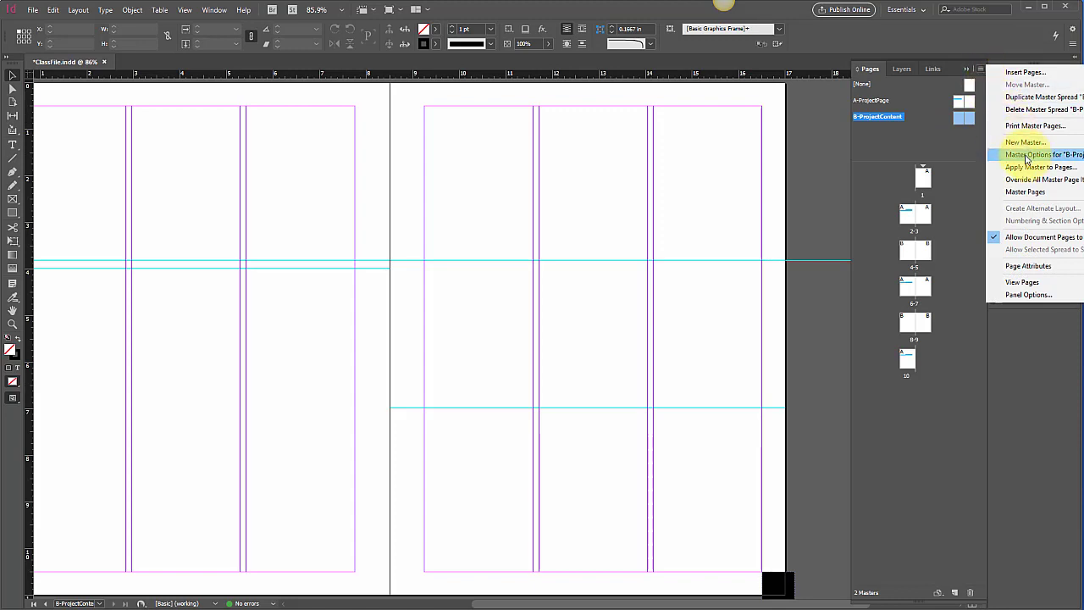
{"action": "left_click", "coordinate": [1052, 158]}
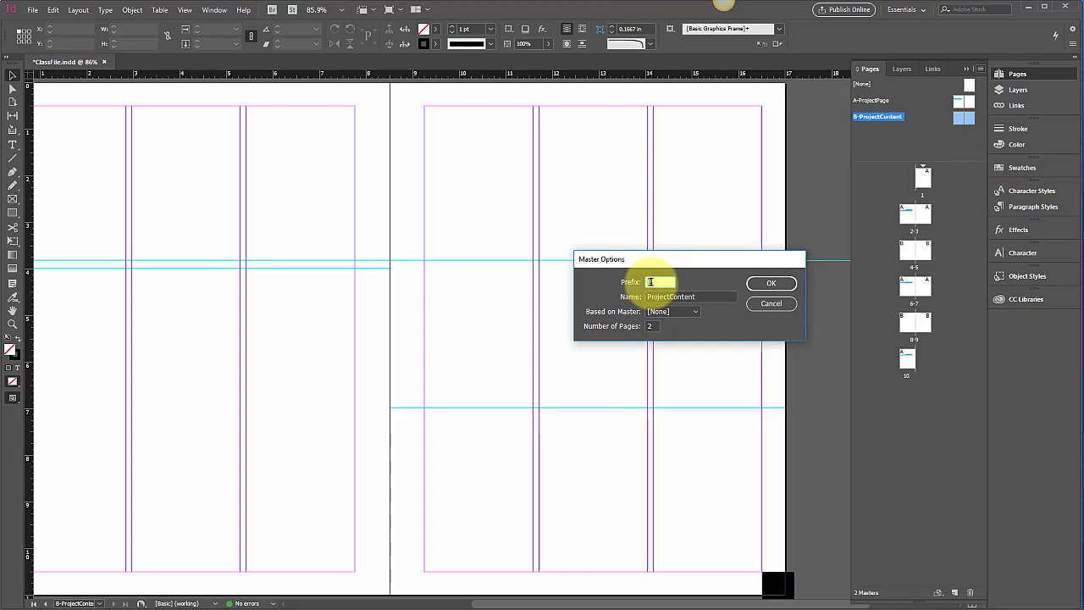
{"action": "type", "text": "C"}
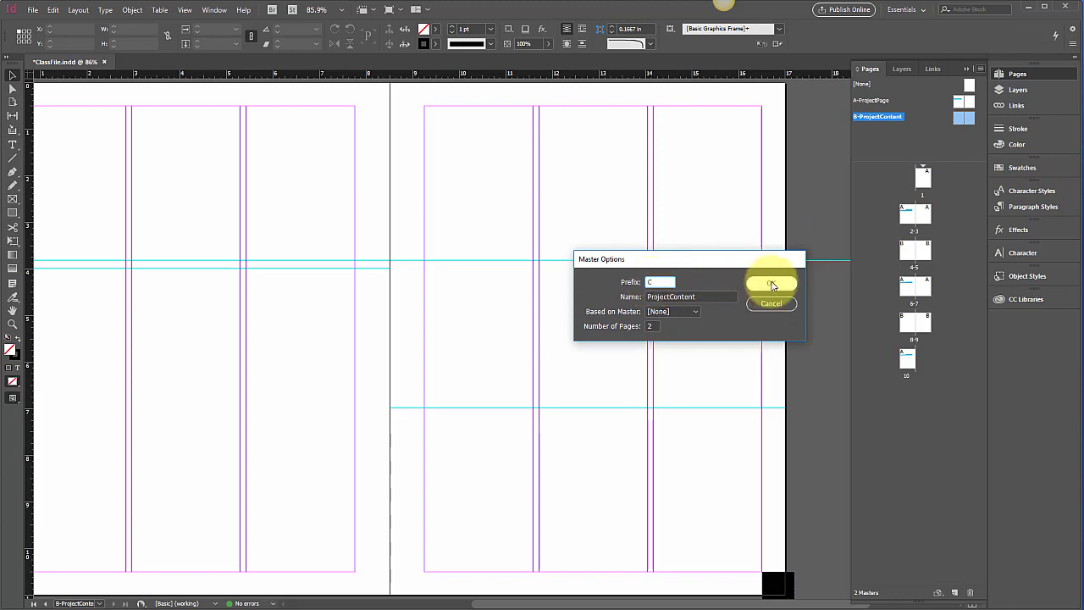
{"action": "left_click", "coordinate": [767, 283]}
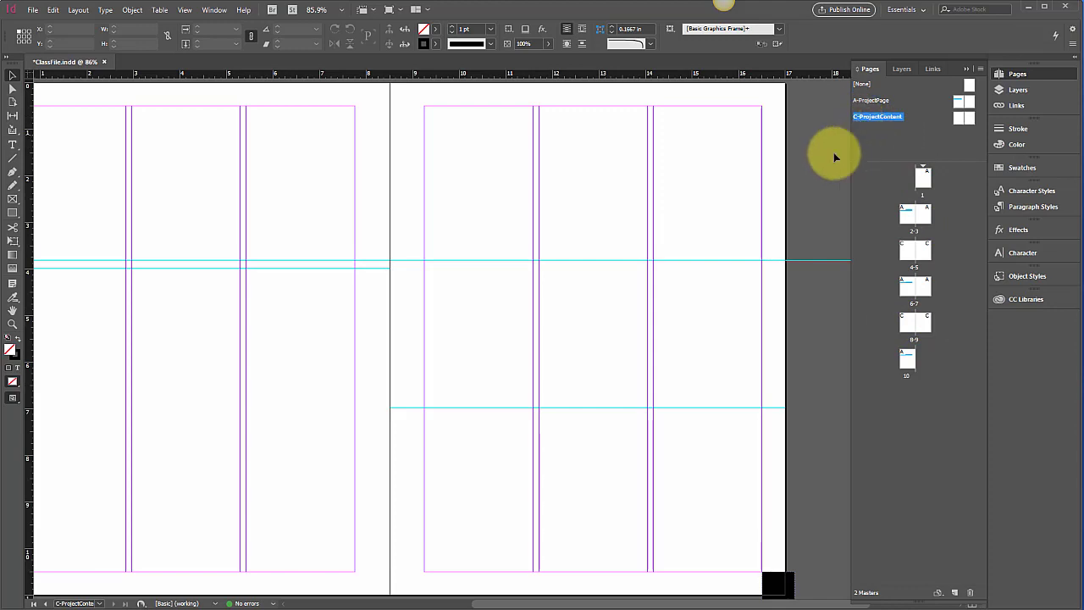
Step: Replace the title placeholder text on page 2 with PROJECT 1
{"action": "double_click", "coordinate": [907, 216]}
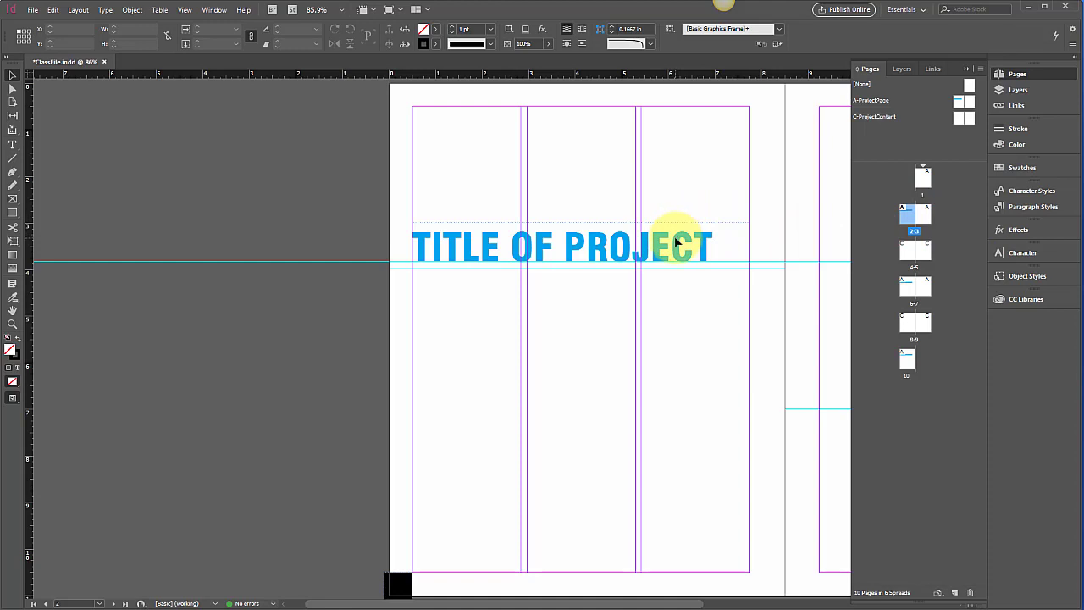
{"action": "left_click", "coordinate": [597, 235]}
{"action": "double_click", "coordinate": [603, 240]}
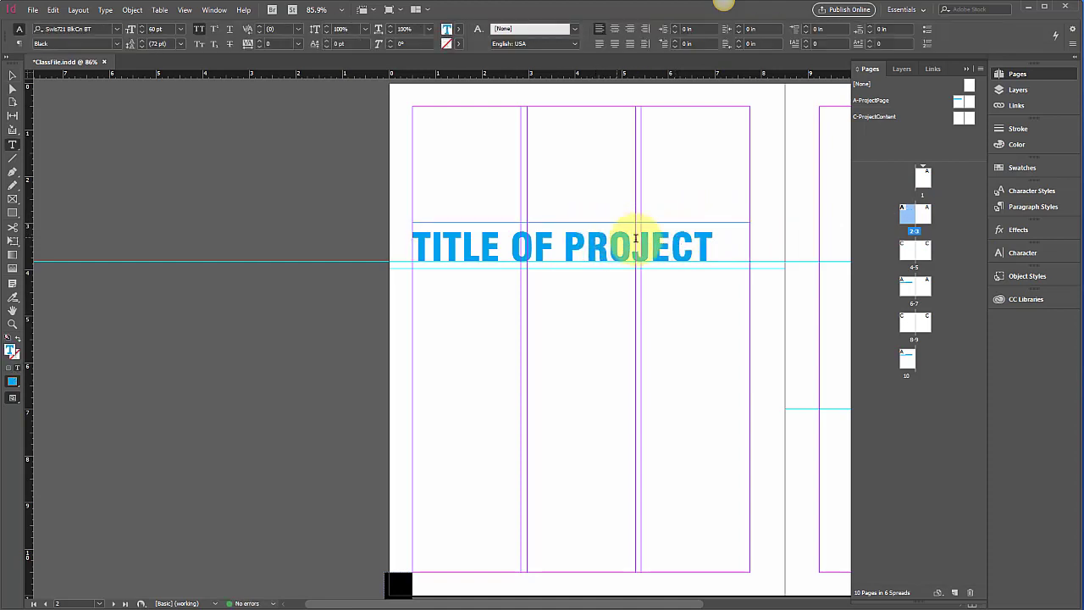
{"action": "left_click_drag", "start_coordinate": [716, 246], "coordinate": [418, 252]}
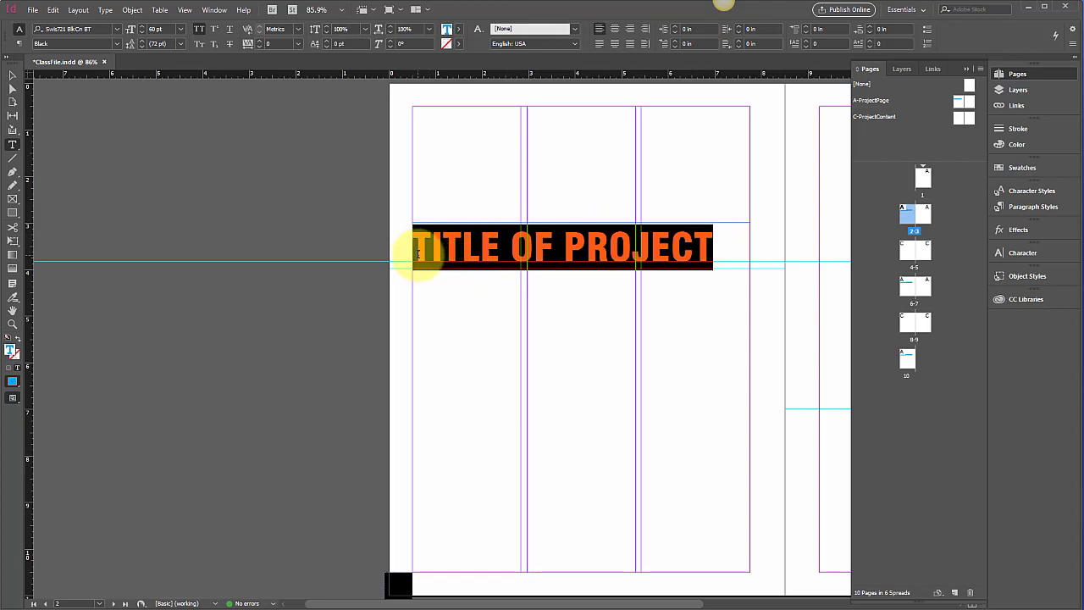
{"action": "type", "text": "PROJECT 1"}
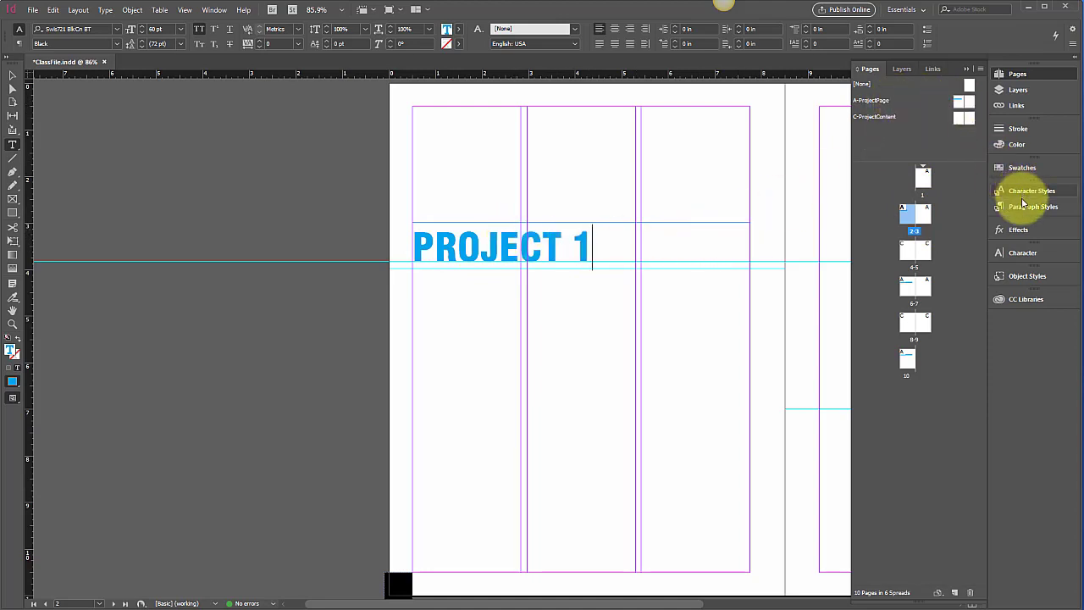
{"action": "left_click", "coordinate": [731, 300]}
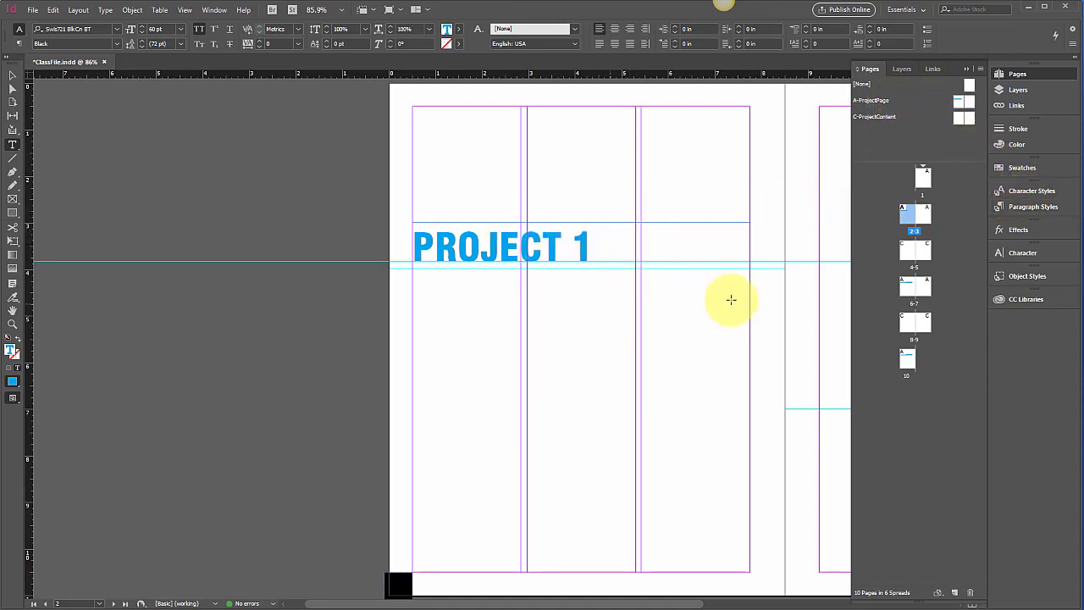
Step: Change the title placeholder text on page 6 to PROJECT 2 and deselect the frame
{"action": "double_click", "coordinate": [915, 288]}
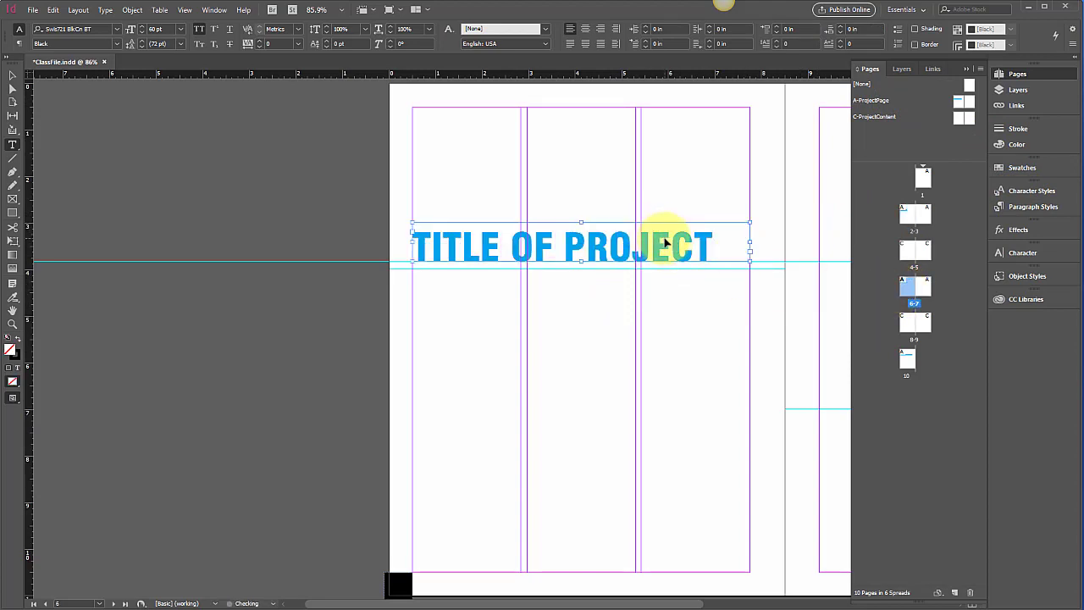
{"action": "left_click_drag", "start_coordinate": [565, 246], "coordinate": [336, 256]}
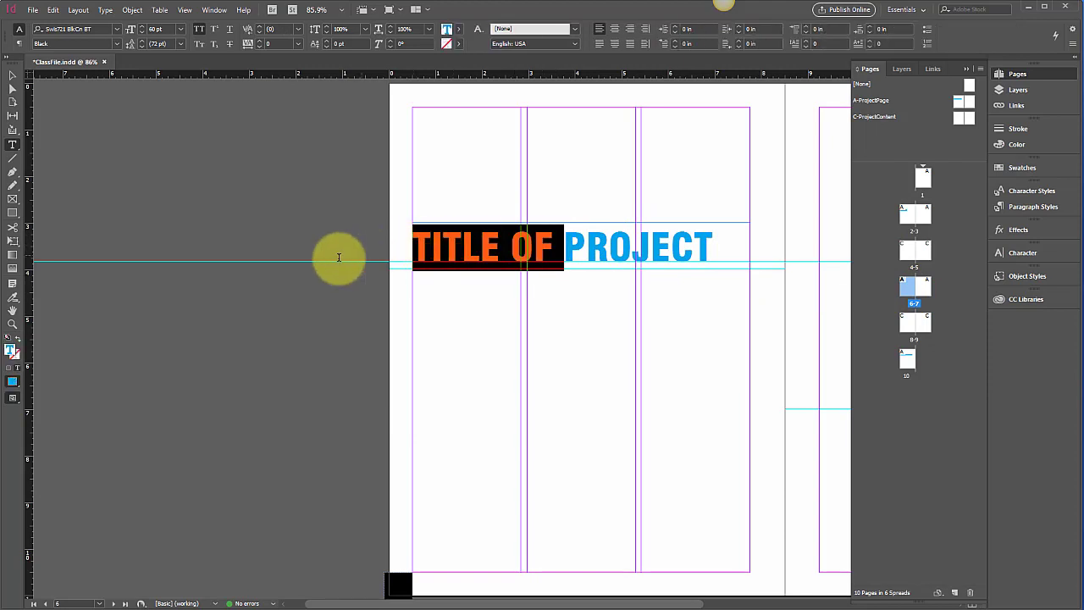
{"action": "key", "text": "BackSpace"}
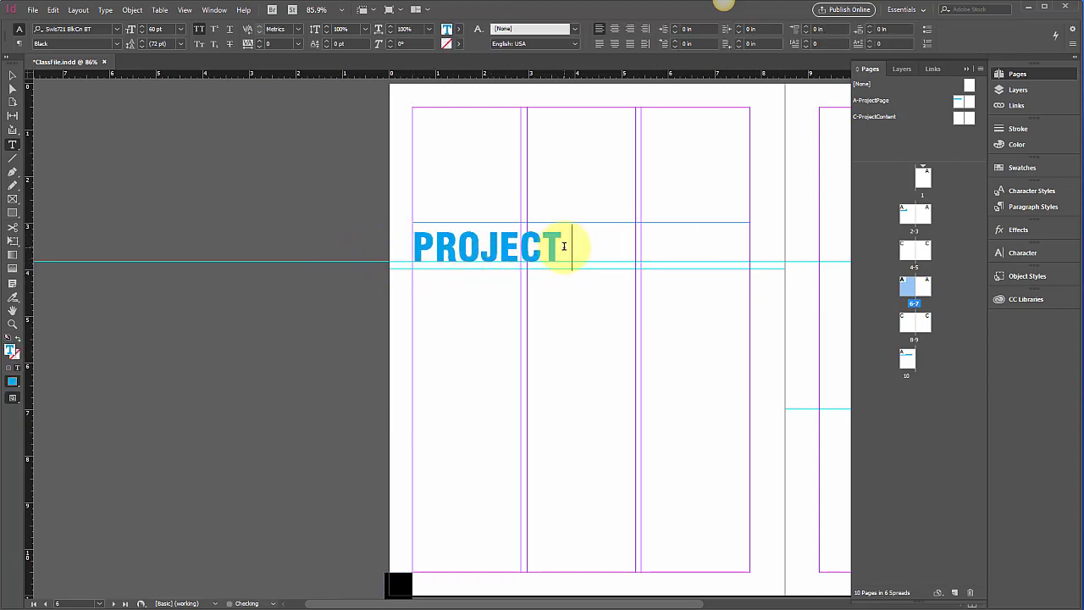
{"action": "type", "text": "2"}
{"action": "left_click", "coordinate": [12, 75]}
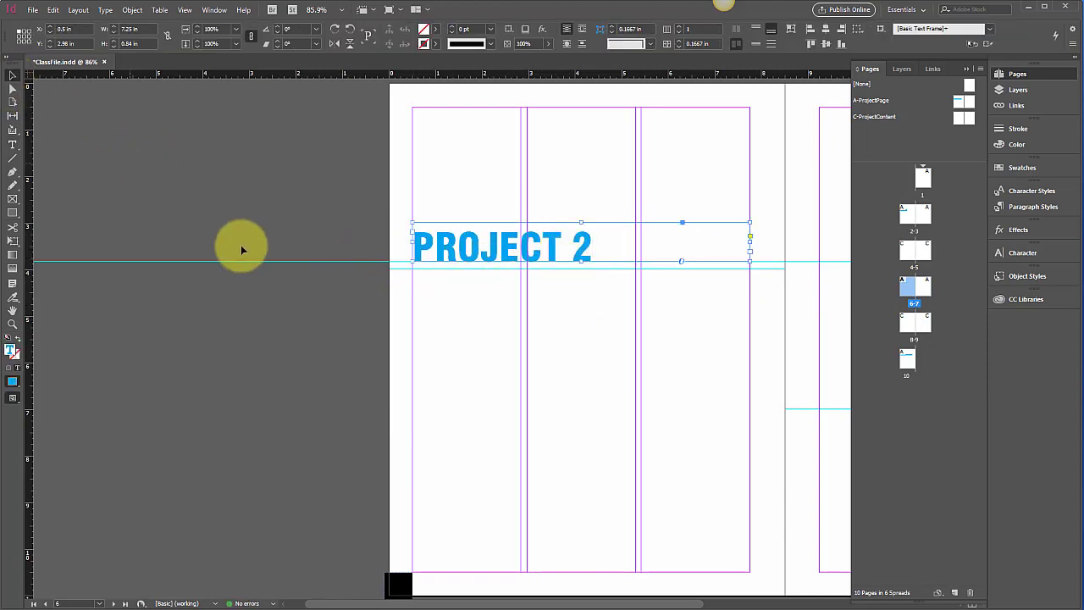
{"action": "left_click", "coordinate": [474, 309]}
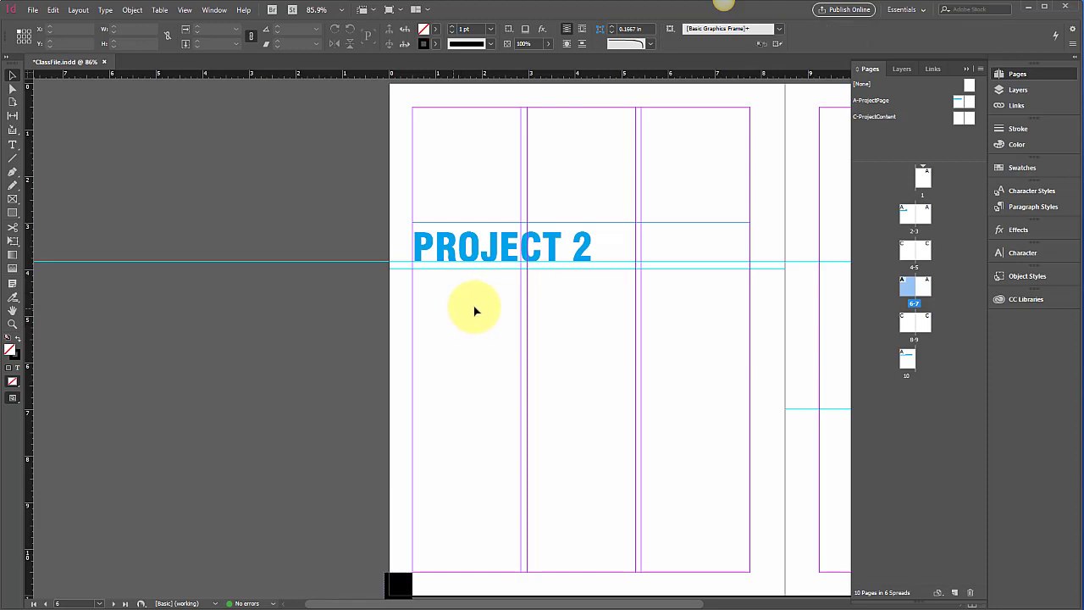
Step: Return to page 2 and set the Title paragraph style's character fill color to C=0 M=100 Y=0 K=0
{"action": "double_click", "coordinate": [960, 103]}
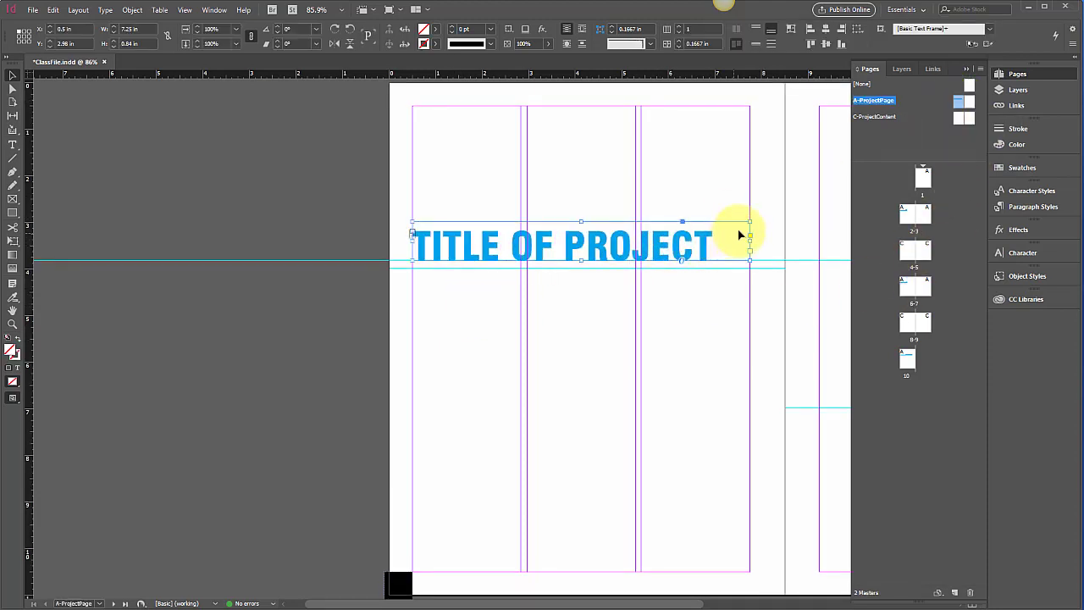
{"action": "double_click", "coordinate": [910, 213]}
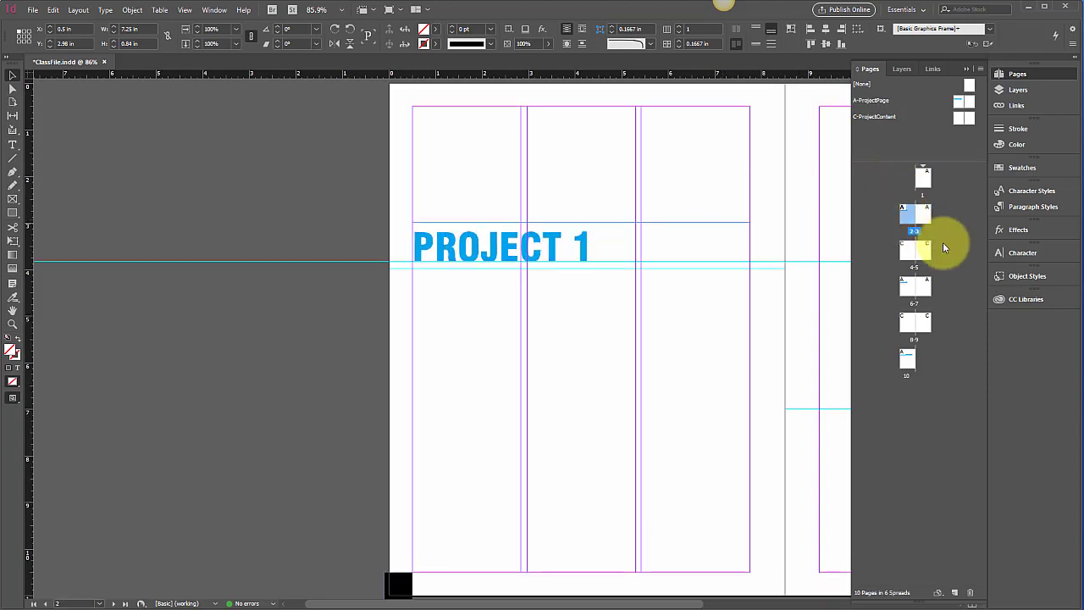
{"action": "left_click", "coordinate": [1020, 207]}
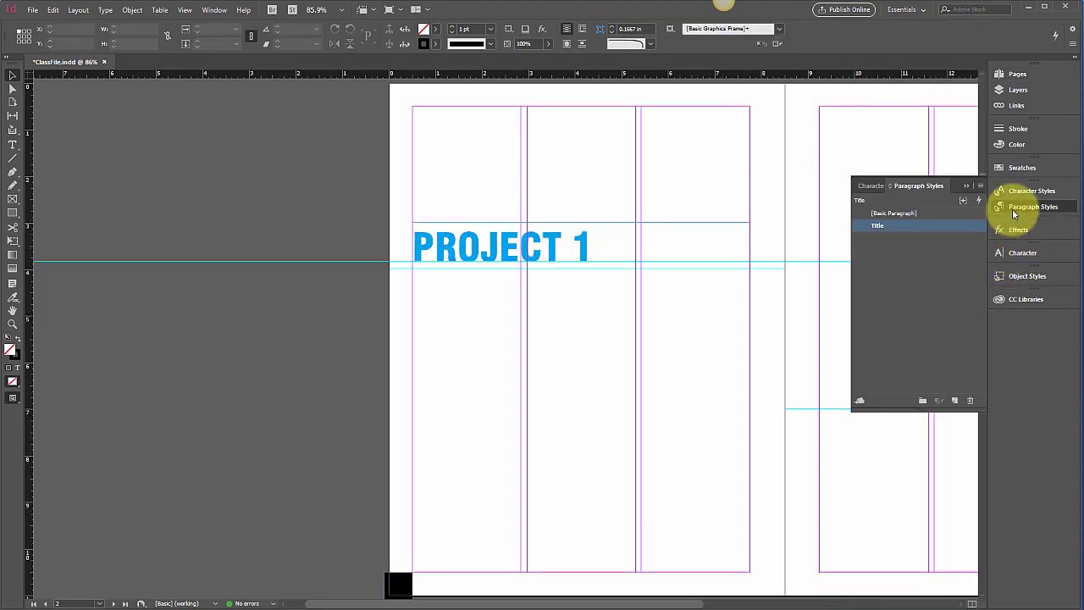
{"action": "double_click", "coordinate": [861, 224]}
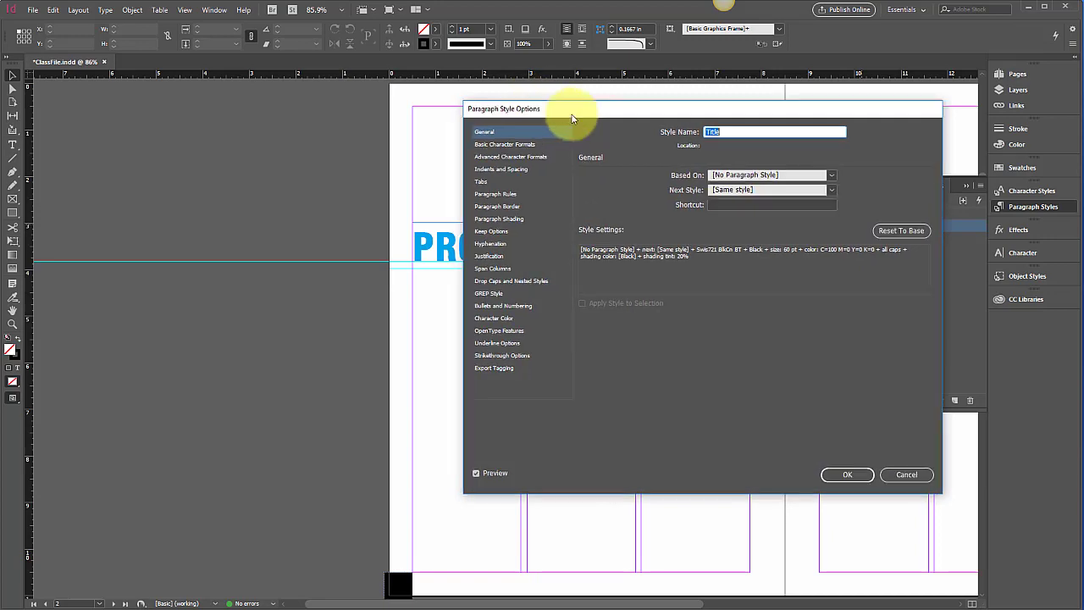
{"action": "left_click_drag", "start_coordinate": [573, 113], "coordinate": [355, 279]}
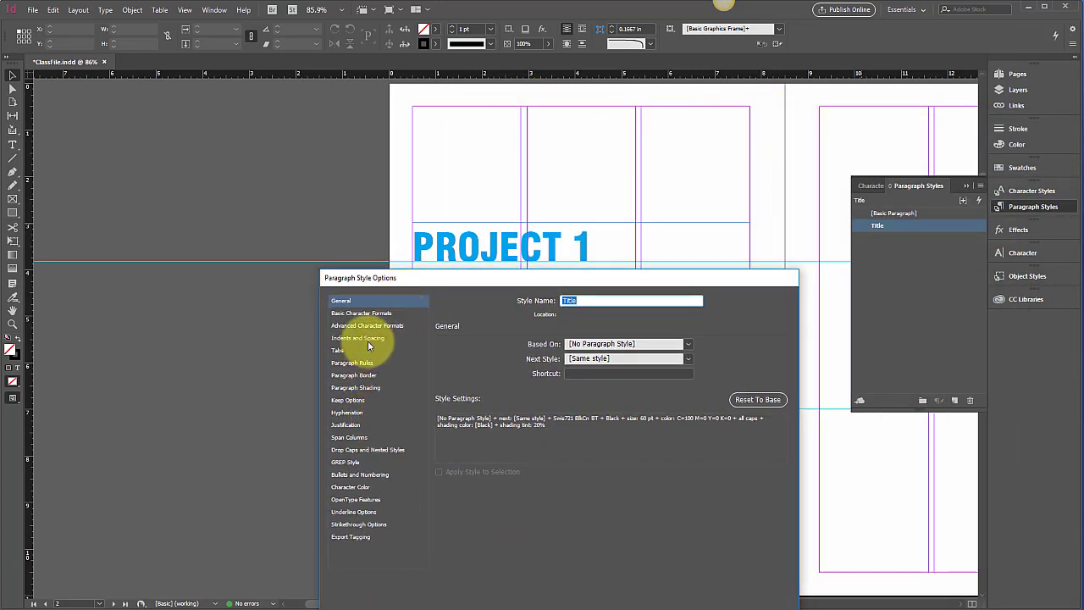
{"action": "left_click", "coordinate": [351, 487]}
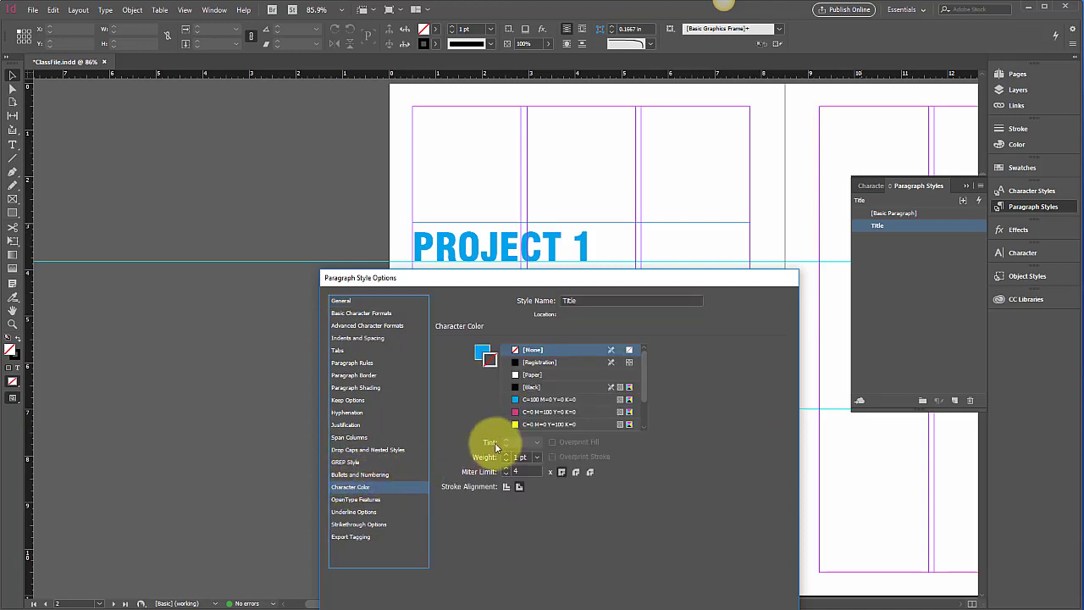
{"action": "left_click", "coordinate": [482, 352]}
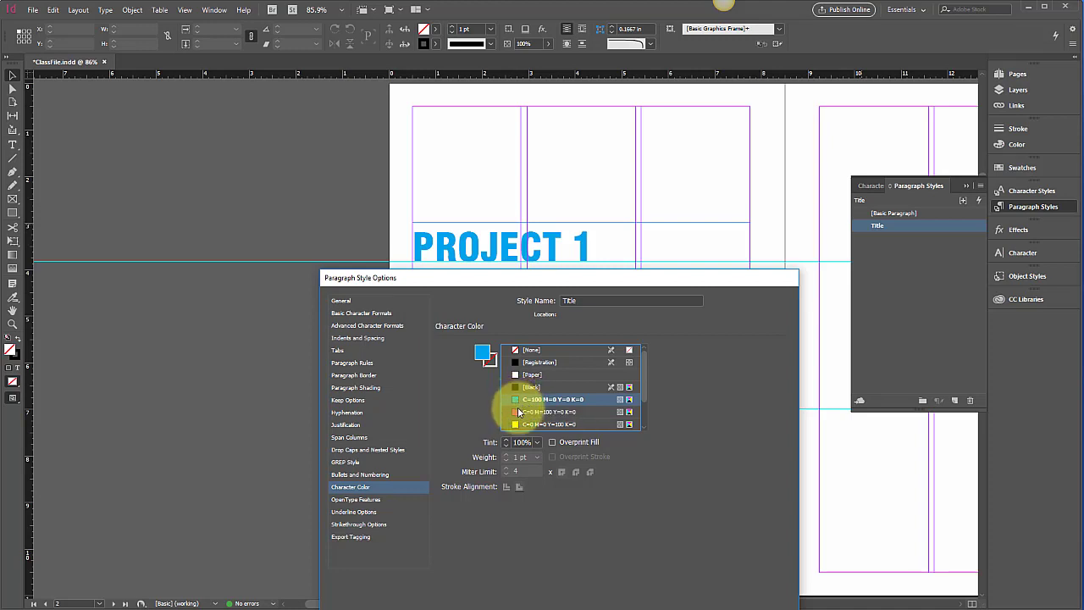
{"action": "left_click", "coordinate": [518, 413]}
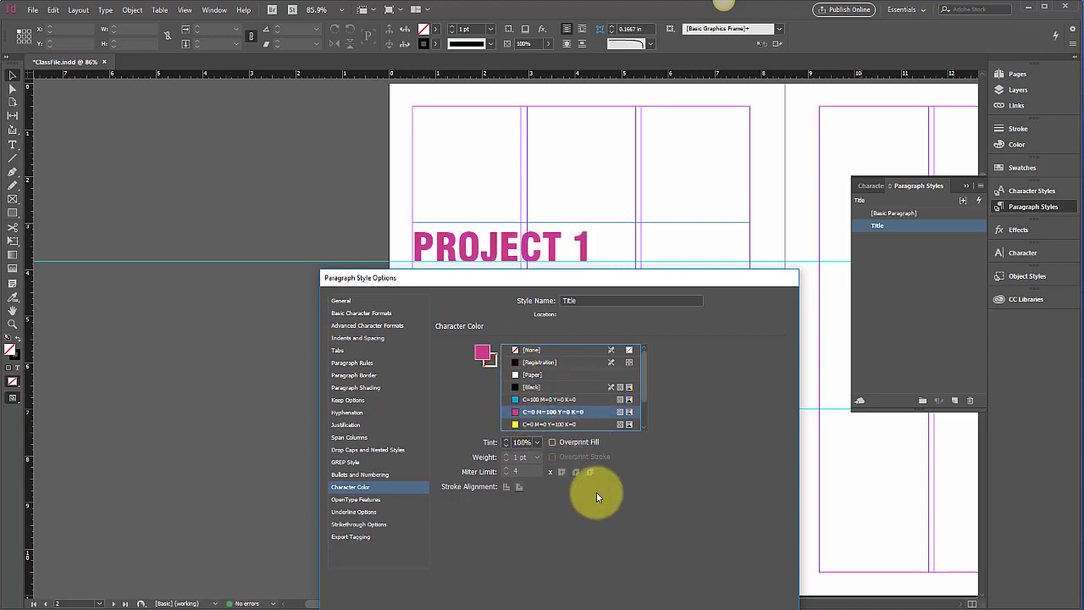
Step: Give the Title paragraph style a C=0 M=100 Y=0 K=0 character stroke, remove its fill, and save the style
{"action": "left_click", "coordinate": [496, 361]}
{"action": "left_click", "coordinate": [481, 351]}
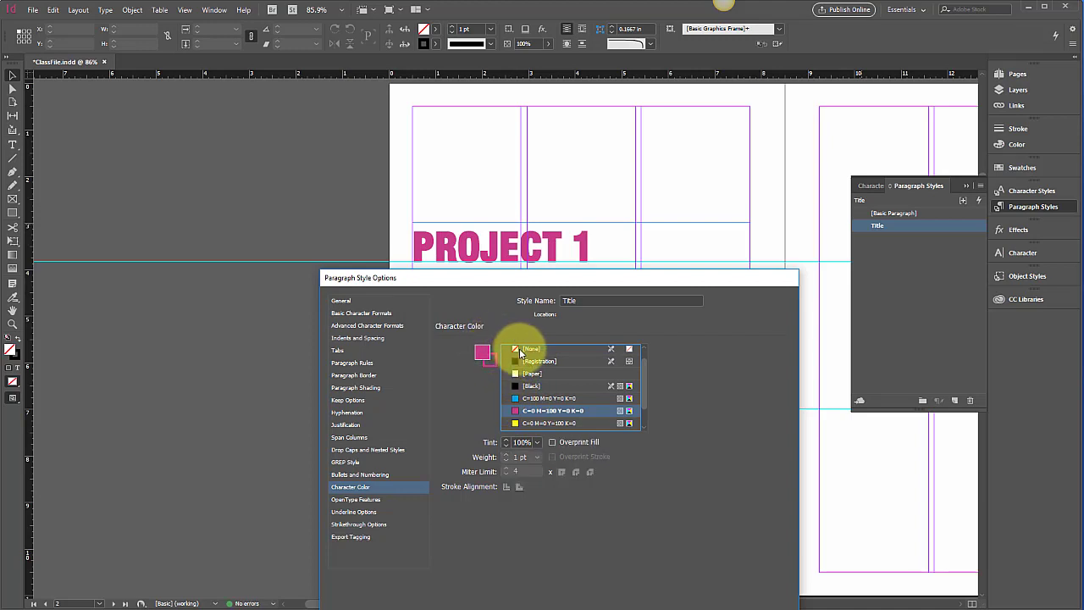
{"action": "left_click", "coordinate": [530, 348]}
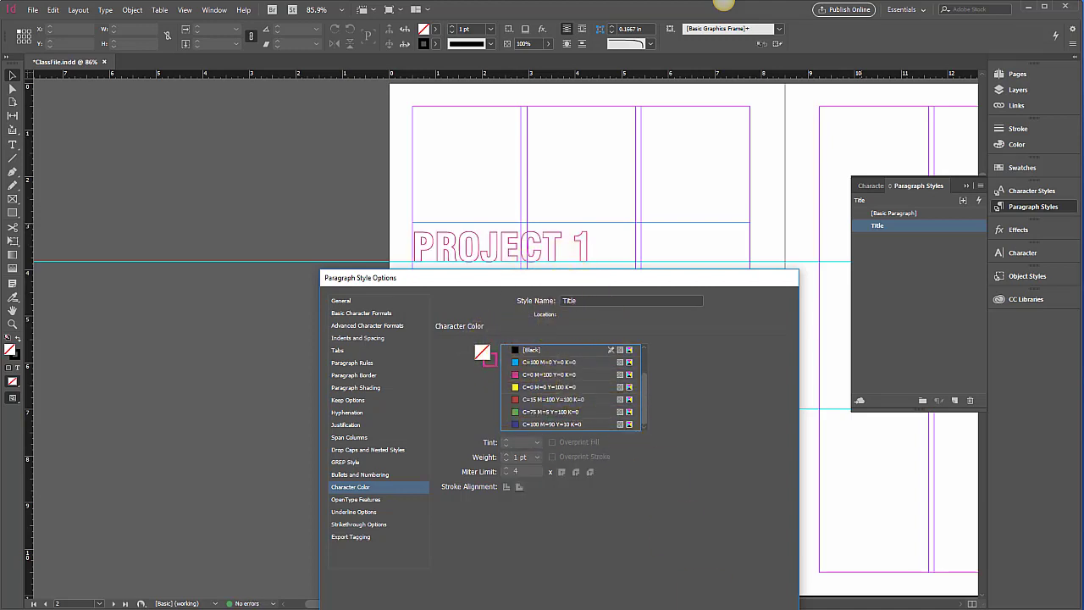
{"action": "left_click", "coordinate": [710, 591]}
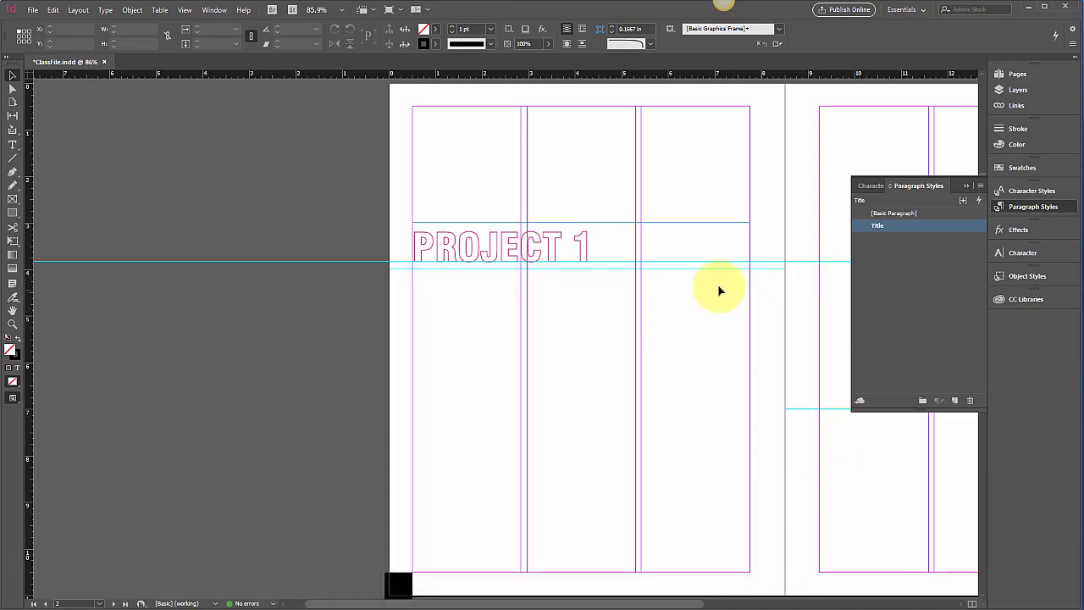
Step: Examine the restyled titles on pages 6, 10 and 2
{"action": "left_click", "coordinate": [965, 186]}
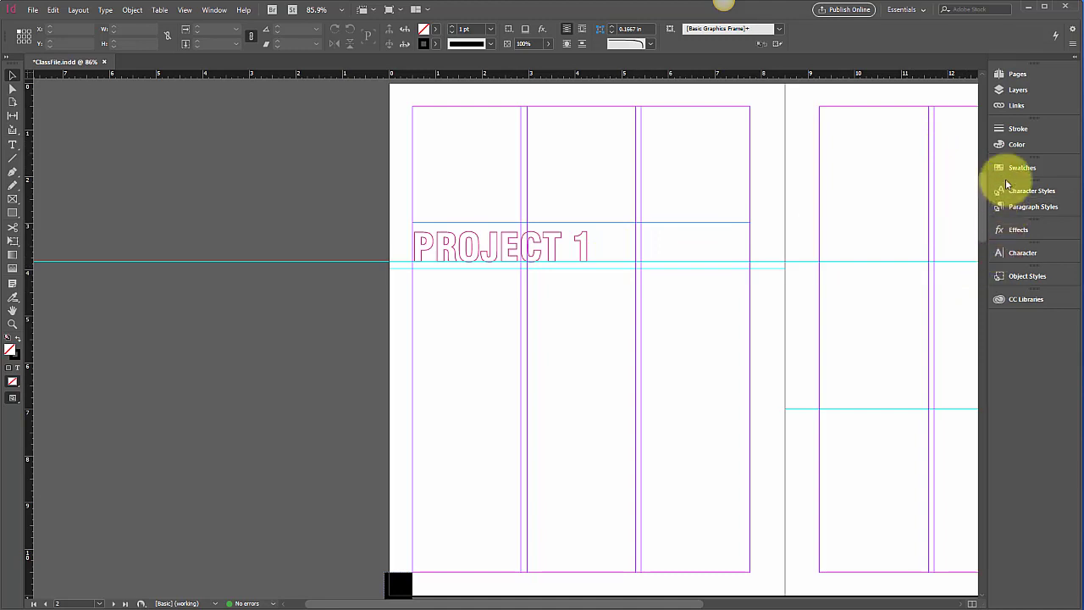
{"action": "left_click", "coordinate": [1011, 77]}
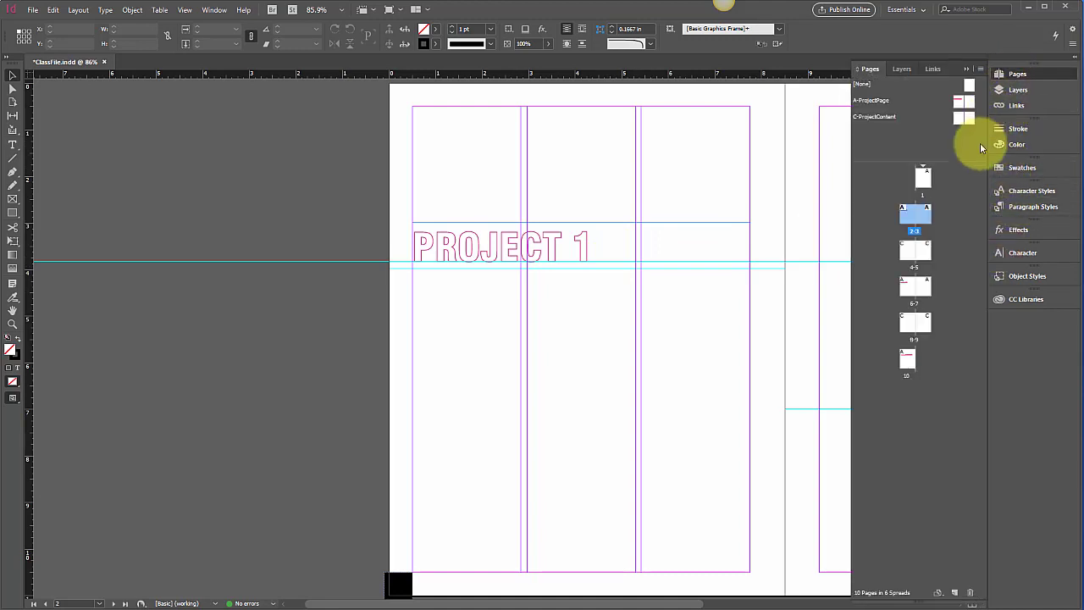
{"action": "double_click", "coordinate": [904, 288]}
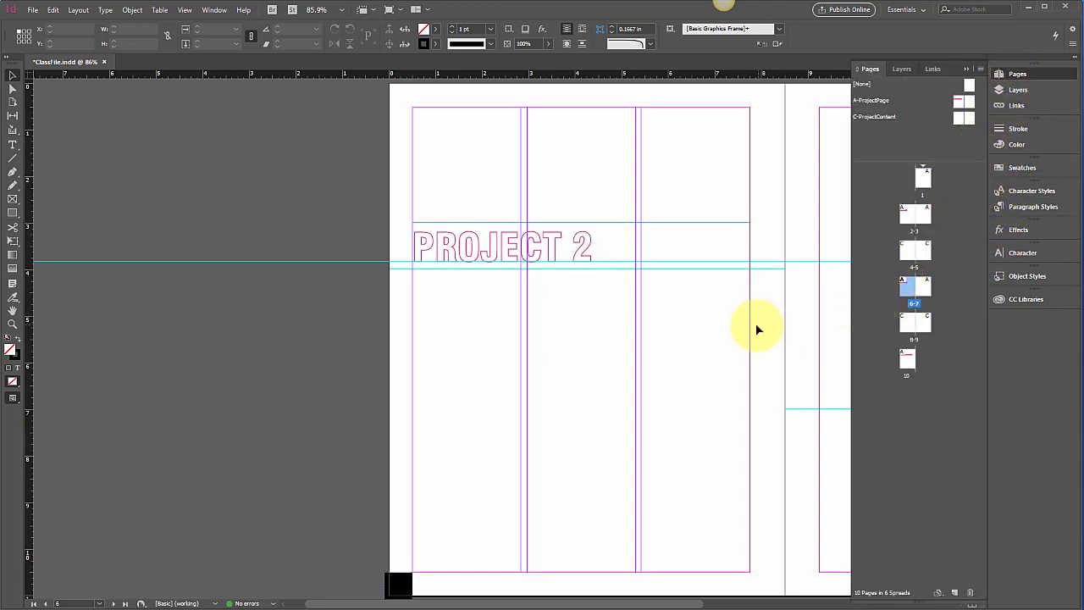
{"action": "double_click", "coordinate": [906, 214]}
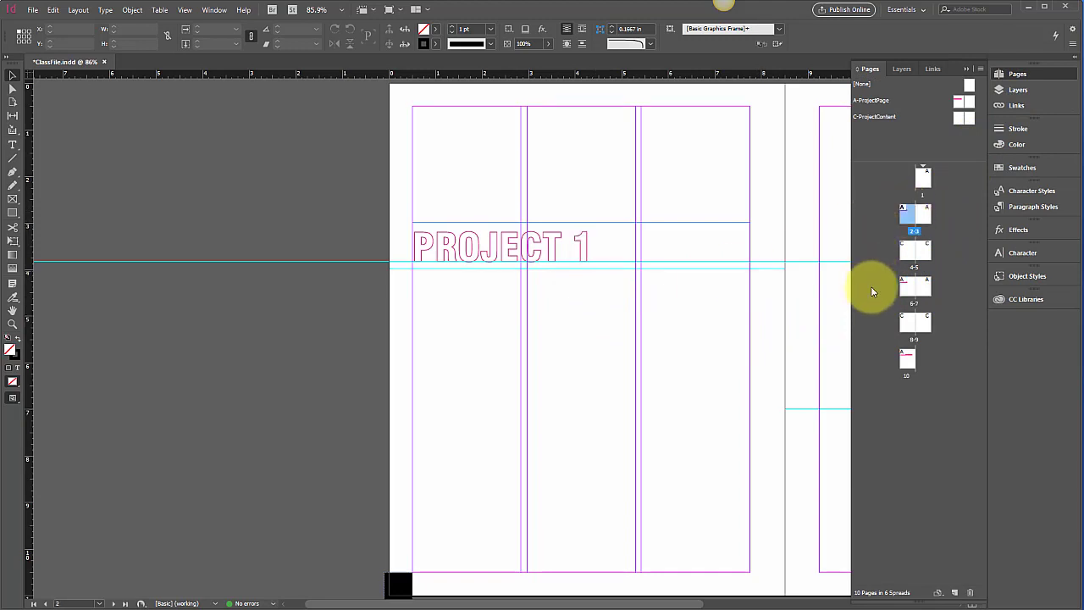
{"action": "left_click", "coordinate": [911, 365]}
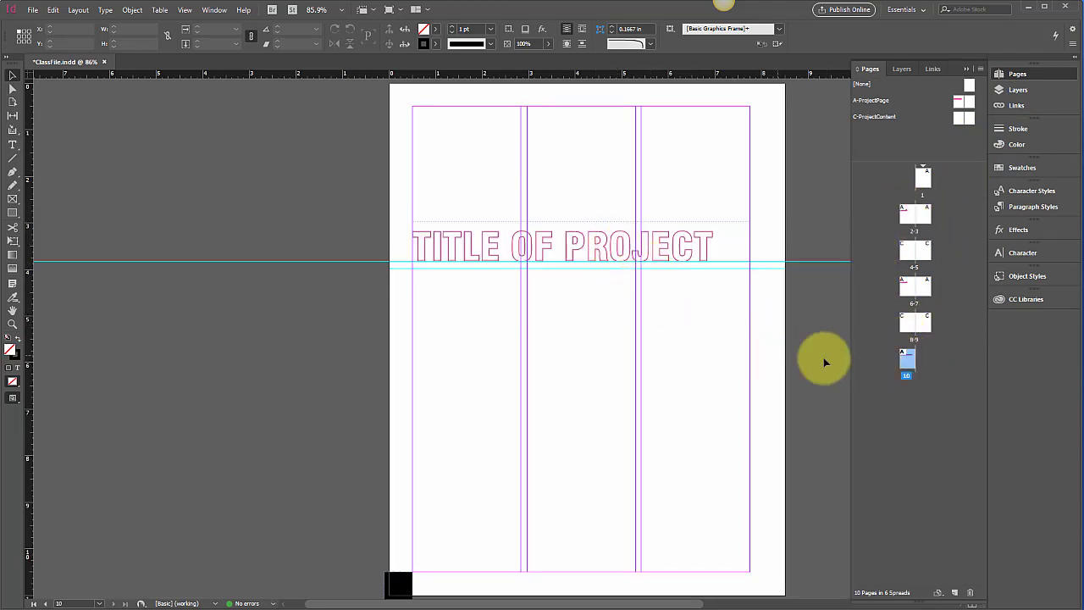
{"action": "double_click", "coordinate": [906, 218]}
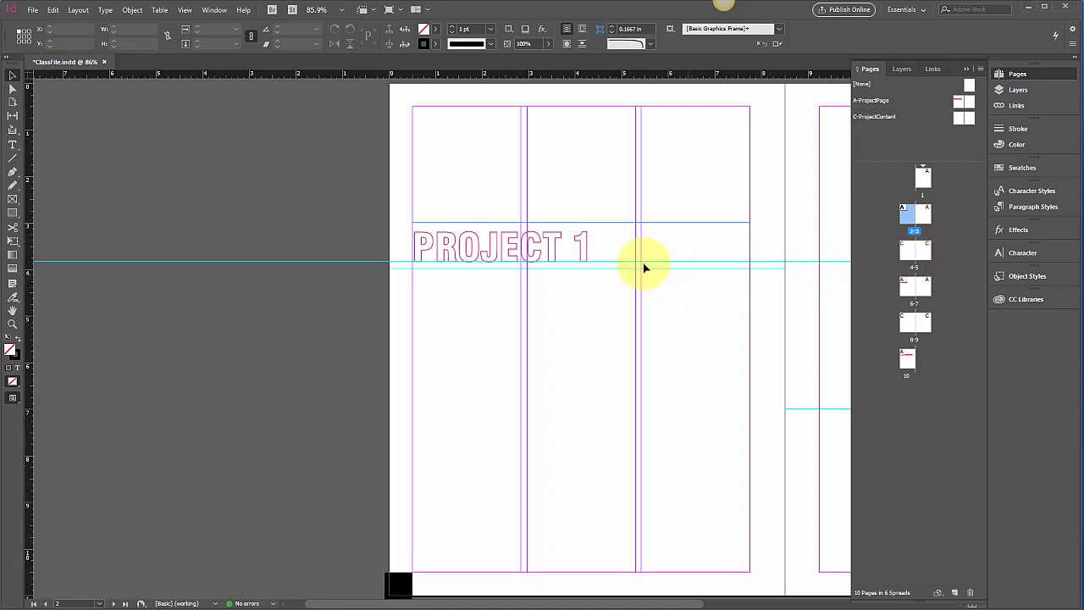
Step: Add a text frame on the A-ProjectPage master's first page, spanning the margins from the lower guide beneath the title to the bottom margin
{"action": "double_click", "coordinate": [964, 101]}
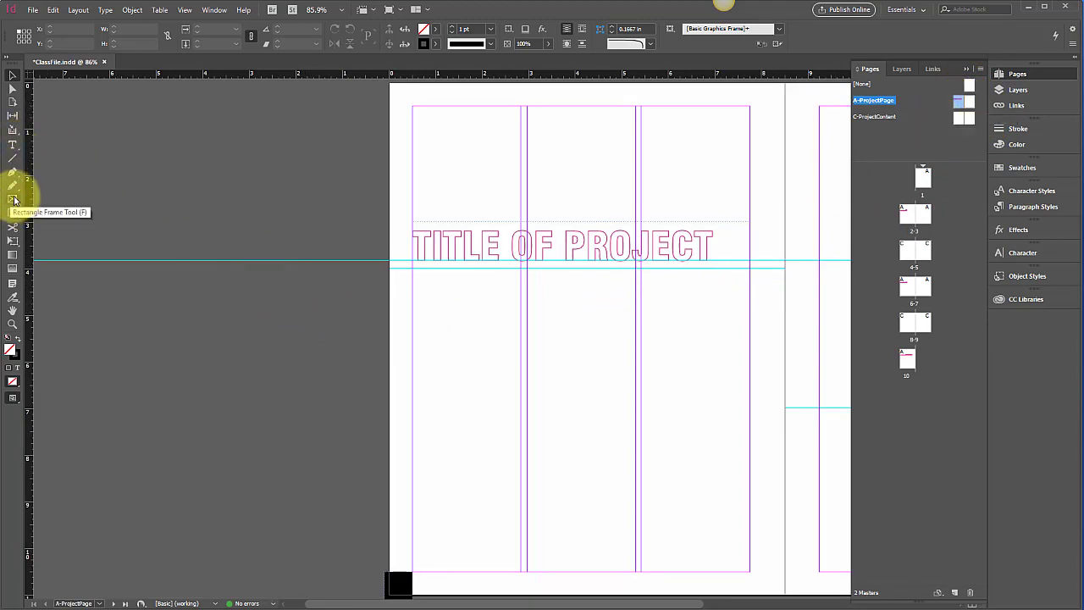
{"action": "left_click", "coordinate": [13, 146]}
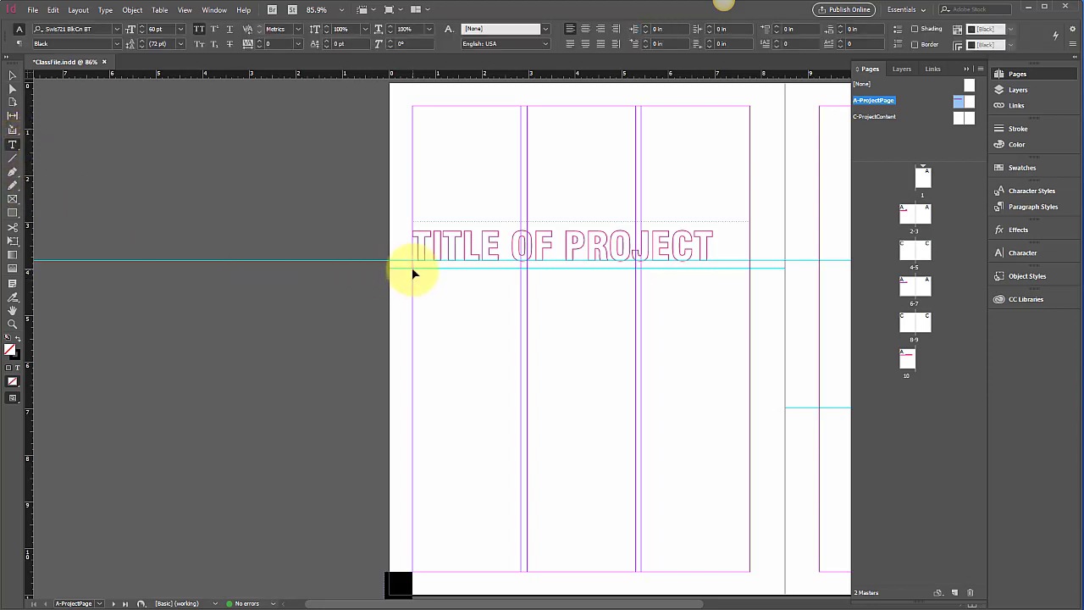
{"action": "mouse_move", "coordinate": [414, 269]}
{"action": "left_mouse_down"}
{"action": "mouse_move", "coordinate": [569, 480]}
{"action": "mouse_move", "coordinate": [610, 500]}
{"action": "mouse_move", "coordinate": [669, 502]}
{"action": "mouse_move", "coordinate": [751, 573]}
{"action": "left_mouse_up"}
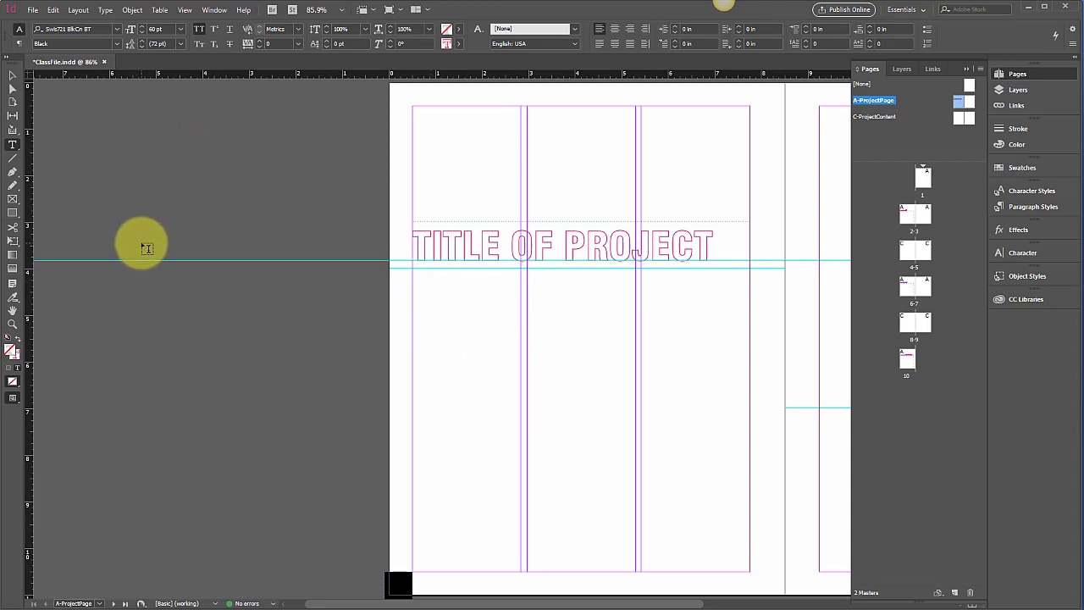
Step: Set the new body text frame's font to Arial with the Narrow style
{"action": "left_click", "coordinate": [116, 29]}
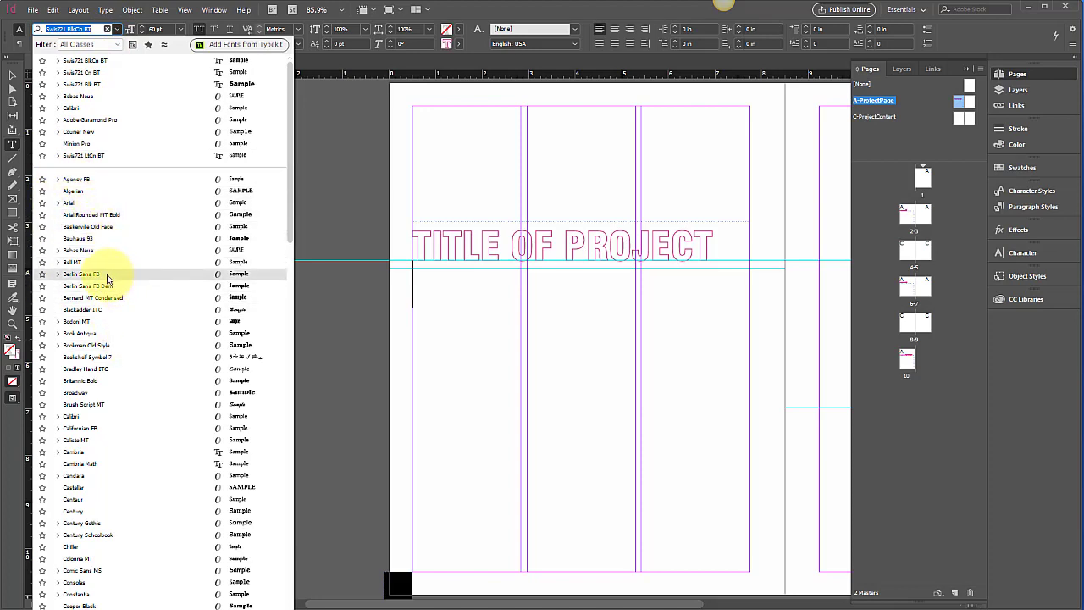
{"action": "key", "text": "Escape"}
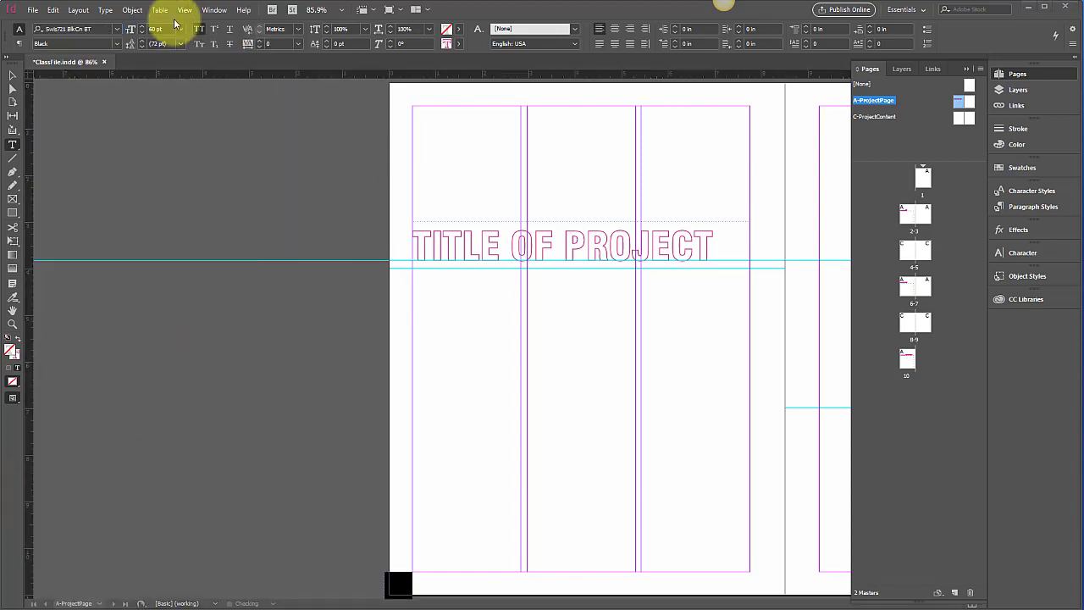
{"action": "left_click", "coordinate": [117, 29]}
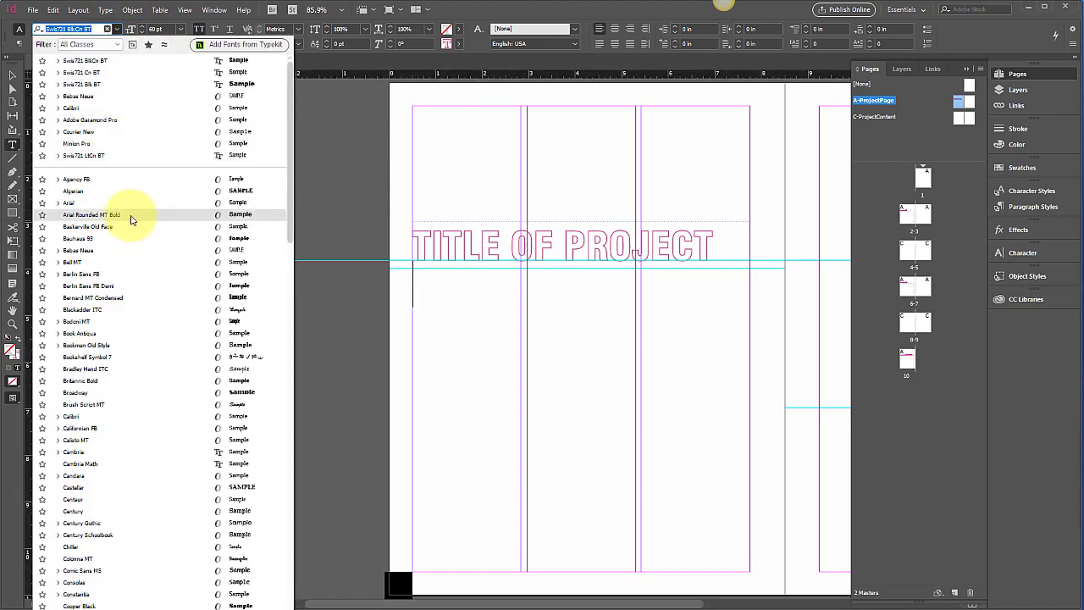
{"action": "left_click", "coordinate": [128, 205]}
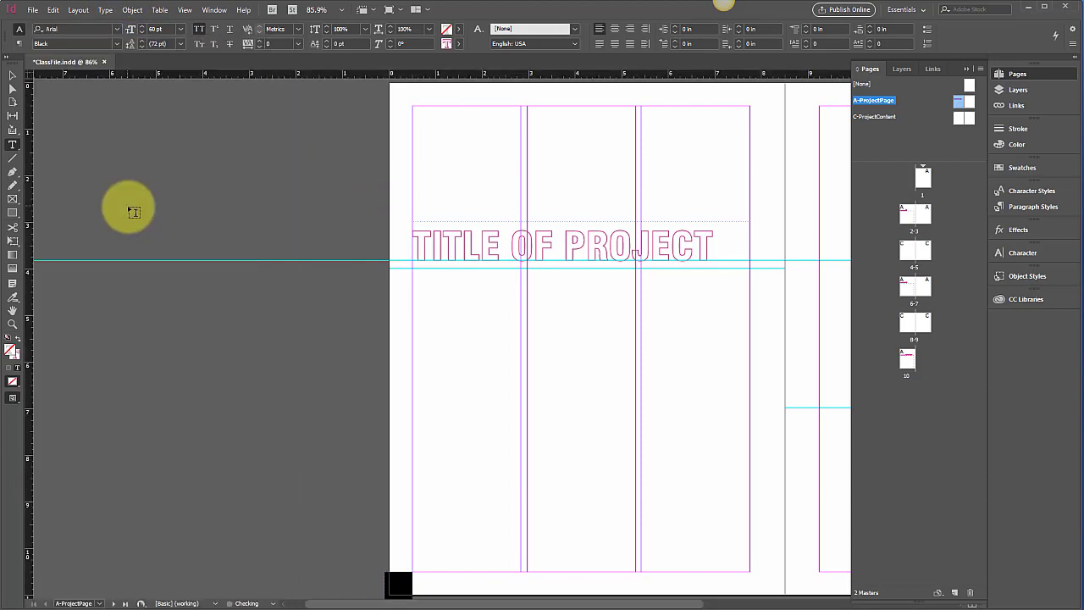
{"action": "left_click", "coordinate": [116, 47]}
{"action": "left_click", "coordinate": [95, 59]}
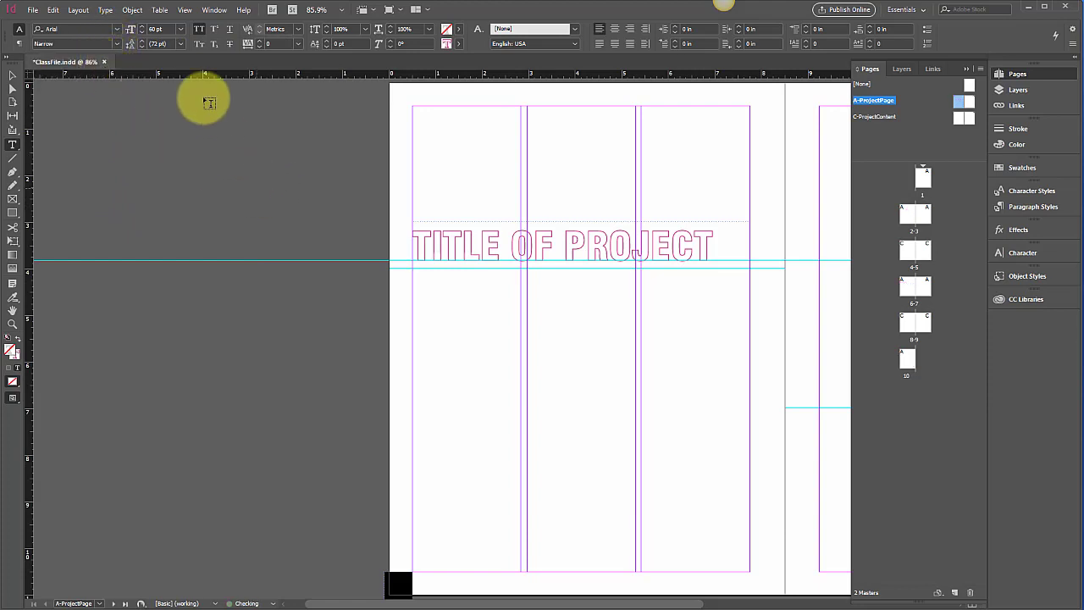
Step: Set the body text frame's font size to 11 pt and enter ASDF as sample text
{"action": "left_click", "coordinate": [181, 29]}
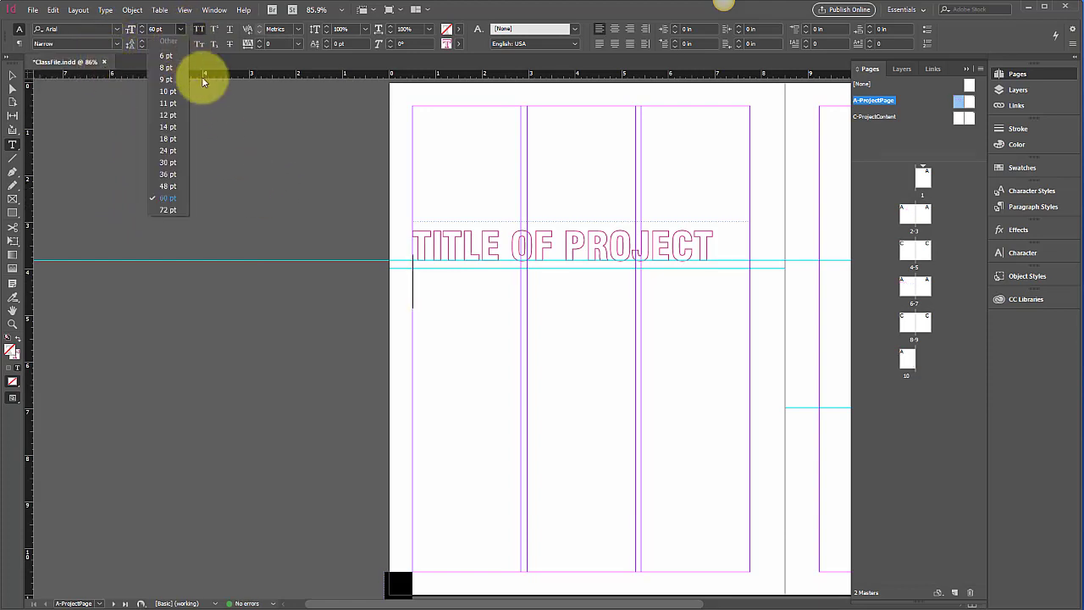
{"action": "left_click", "coordinate": [168, 103]}
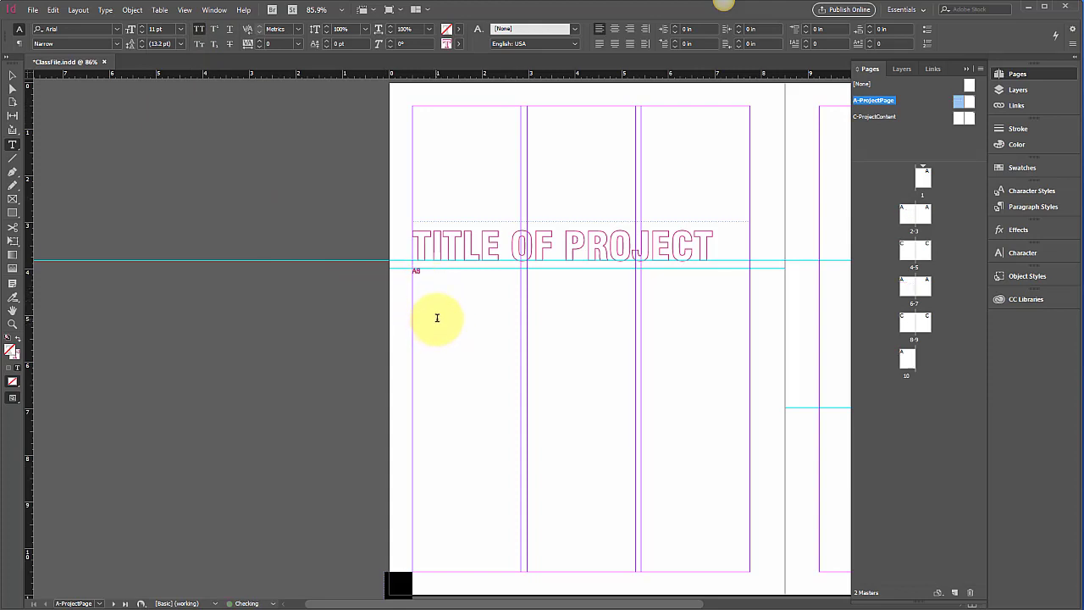
Step: Remove the stroke from the ASDF sample text and give it a [Black] fill
{"action": "left_click_drag", "start_coordinate": [434, 273], "coordinate": [387, 271]}
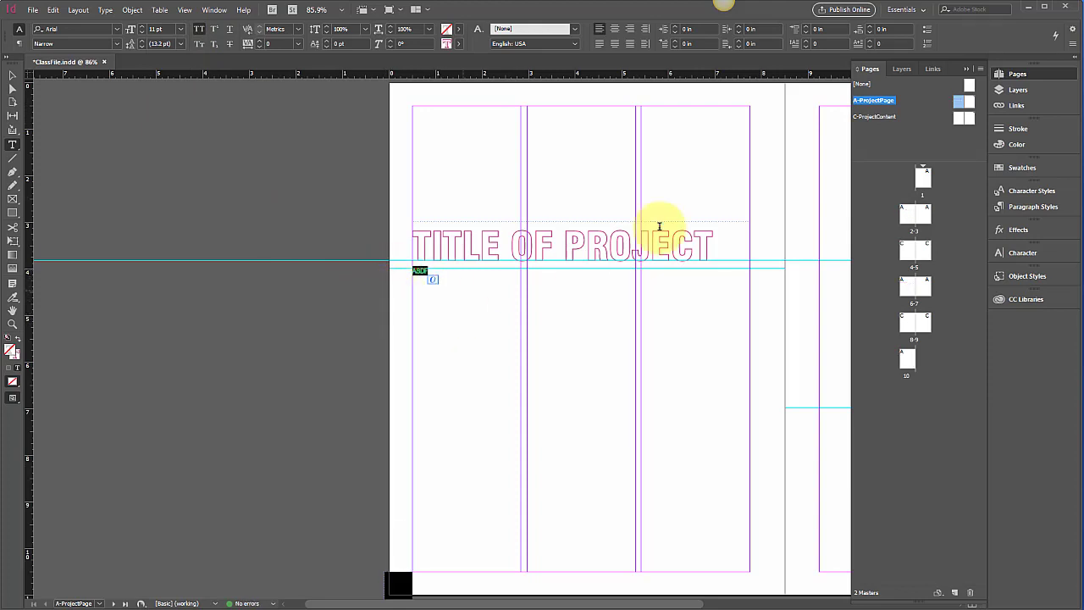
{"action": "left_click", "coordinate": [459, 44]}
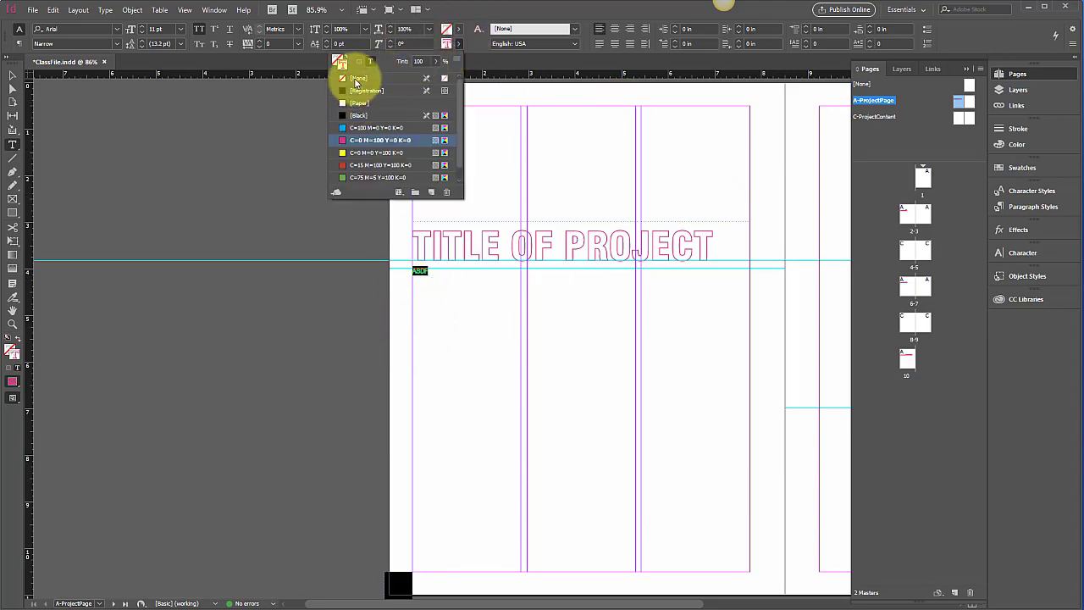
{"action": "left_click", "coordinate": [354, 78]}
{"action": "left_click", "coordinate": [459, 29]}
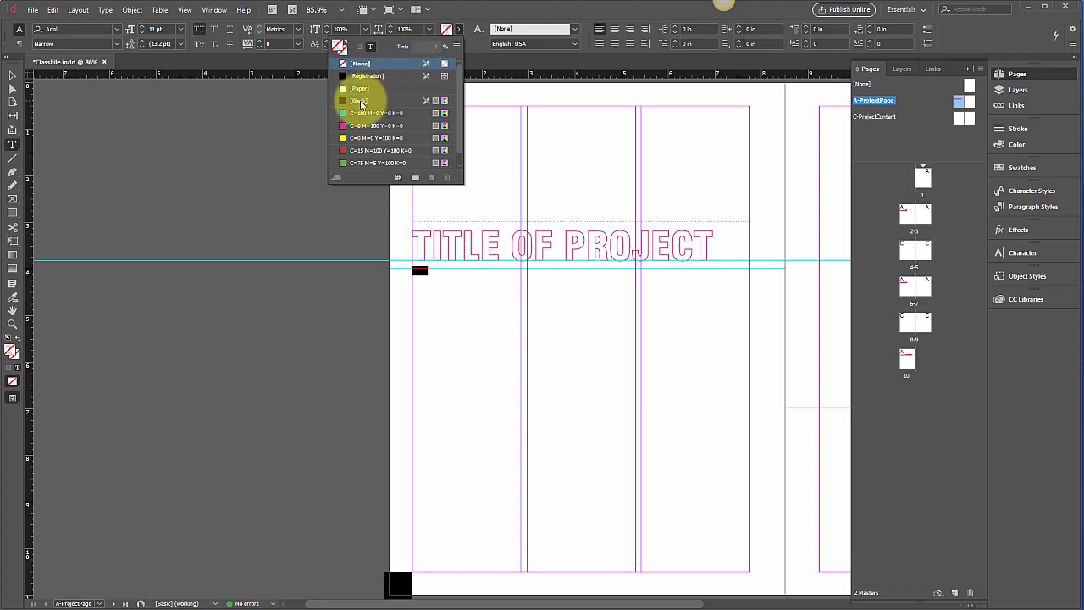
{"action": "left_click", "coordinate": [356, 101]}
{"action": "left_click", "coordinate": [431, 276]}
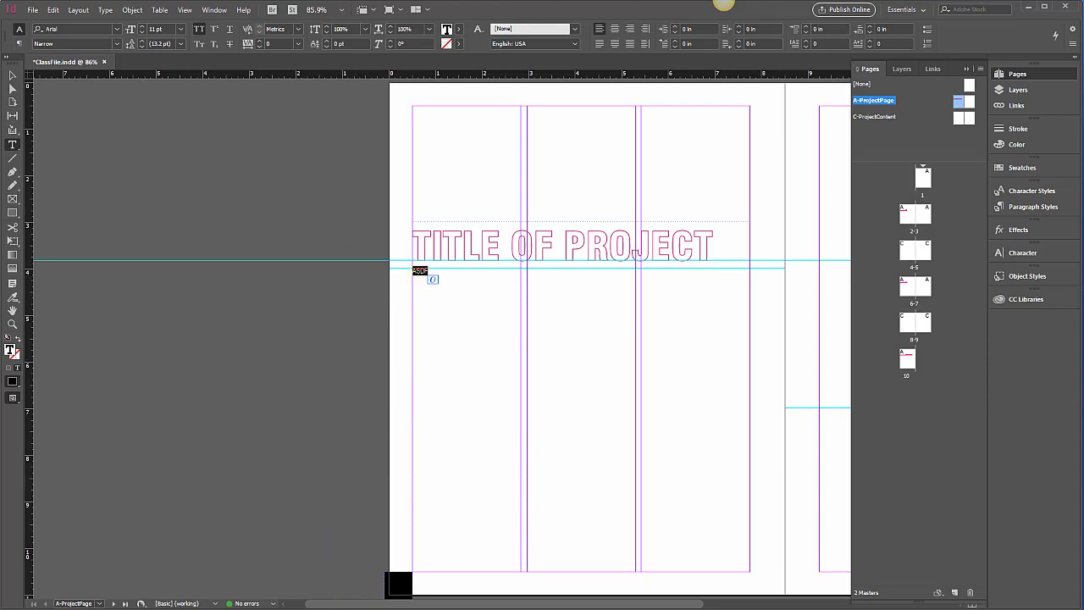
{"action": "key", "text": "alt+Tab"}
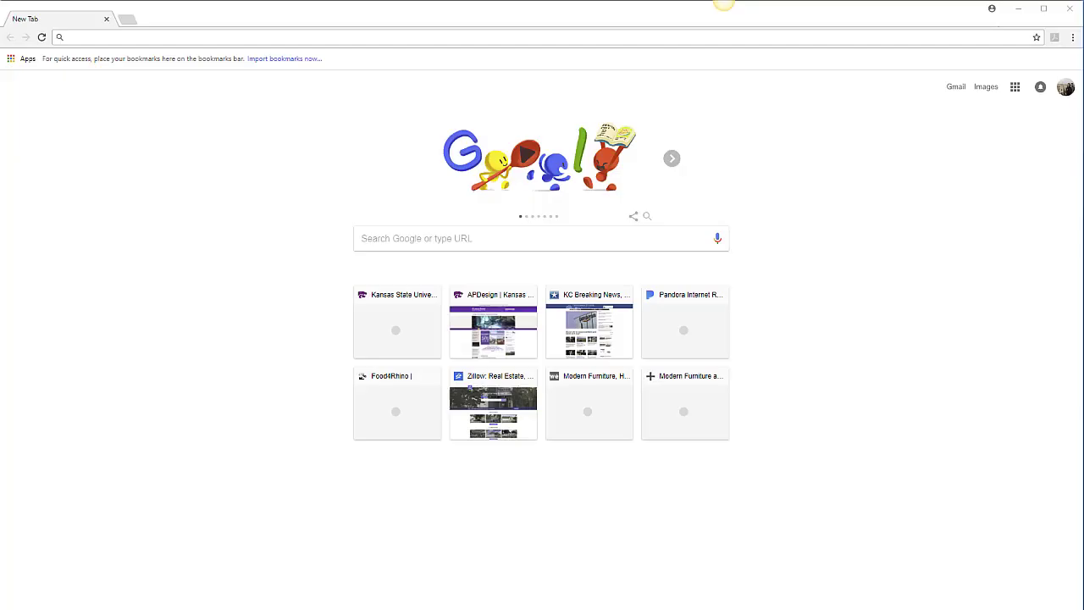
{"action": "left_click", "coordinate": [243, 40]}
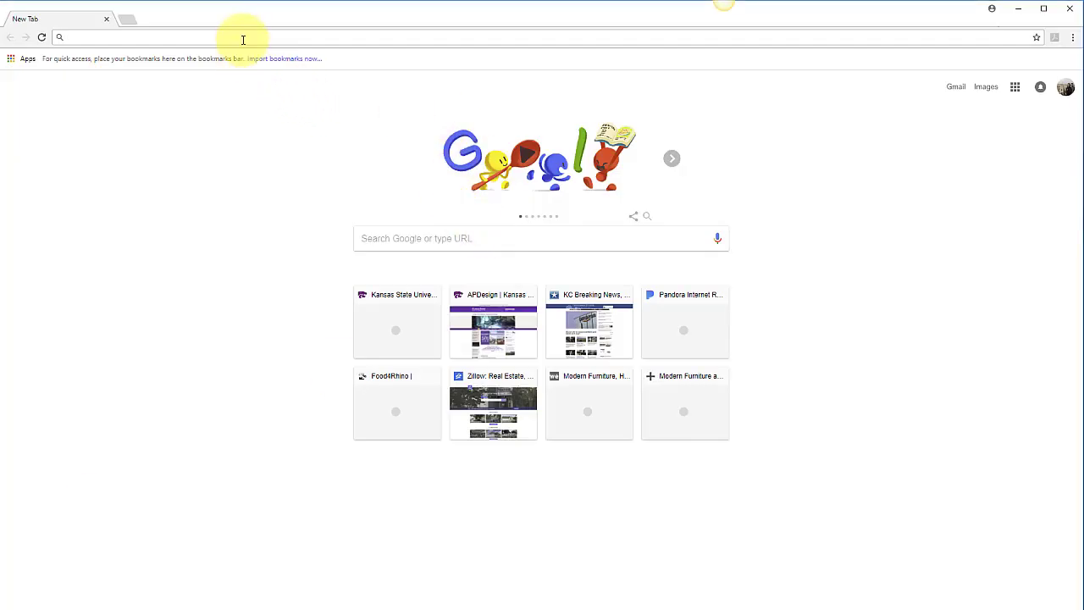
{"action": "type", "text": "lorem"}
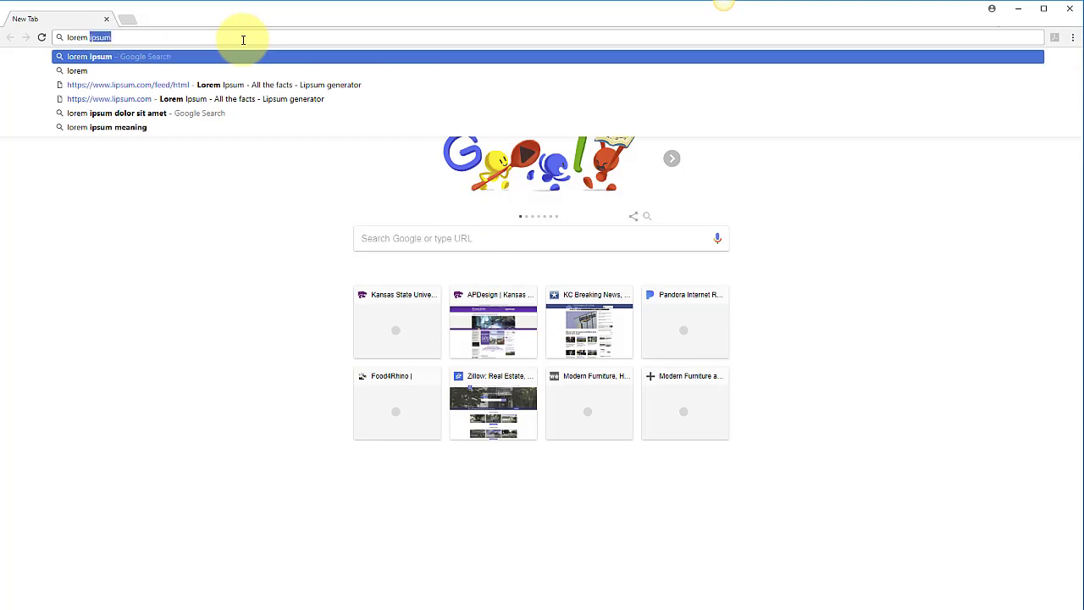
{"action": "type", "text": " ipsum"}
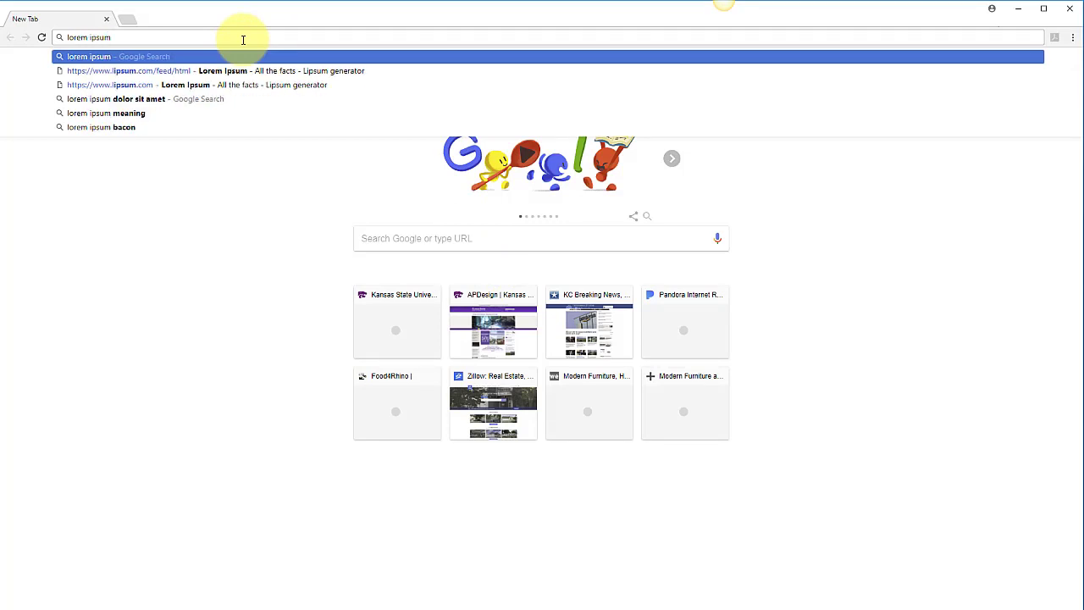
{"action": "key", "text": "Return"}
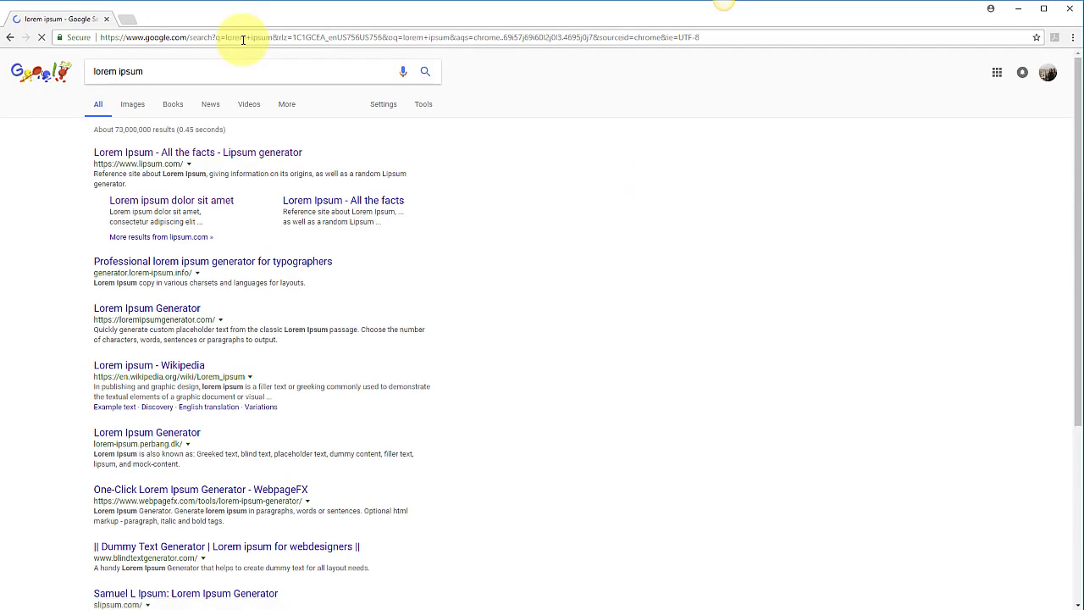
{"action": "left_click", "coordinate": [172, 152]}
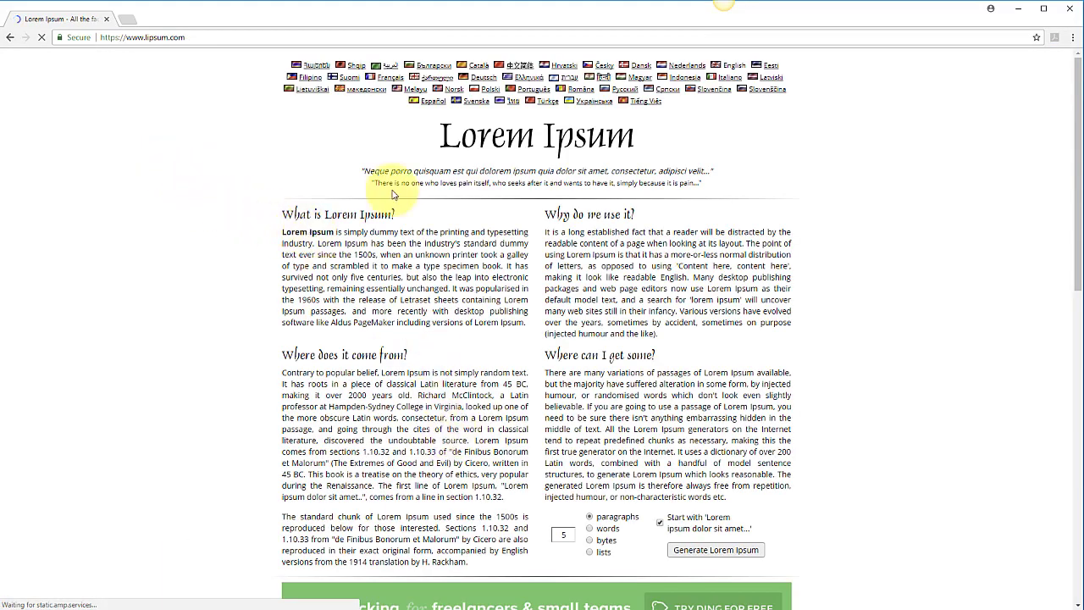
{"action": "left_click_drag", "start_coordinate": [132, 38], "coordinate": [211, 60]}
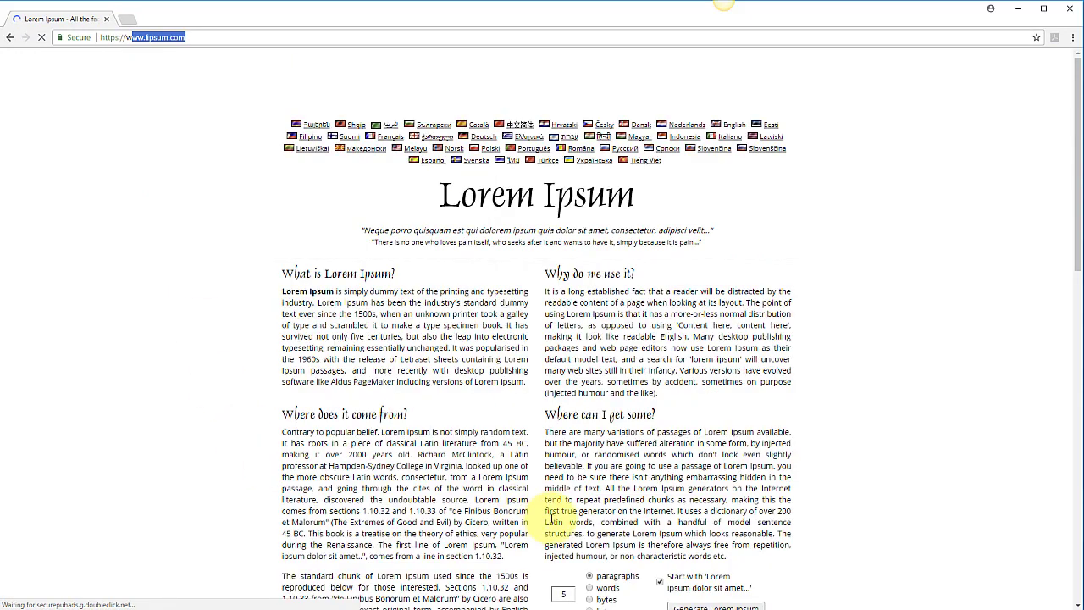
Step: Generate 5 paragraphs of Lorem Ipsum placeholder text
{"action": "scroll", "coordinate": [585, 423], "scroll_direction": "down", "scroll_amount": 3}
{"action": "scroll", "coordinate": [612, 278], "scroll_direction": "up", "scroll_amount": 3}
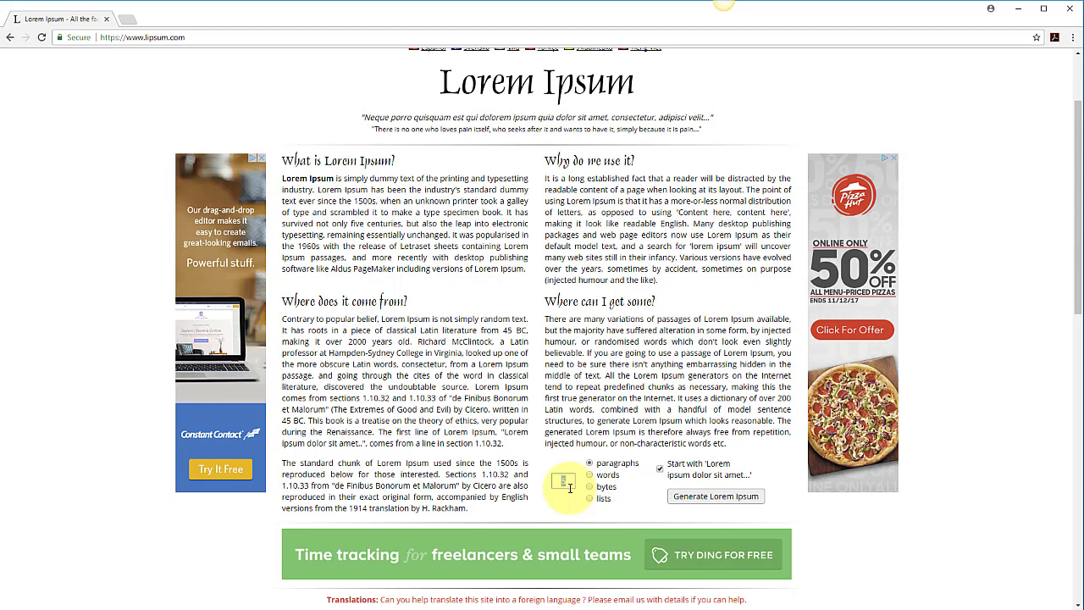
{"action": "double_click", "coordinate": [569, 485]}
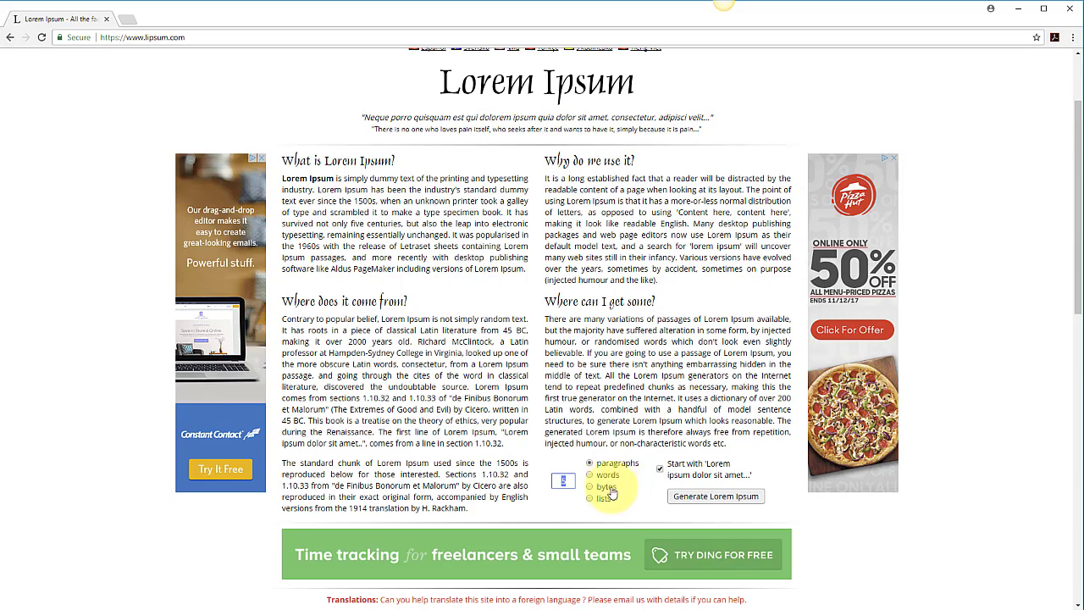
{"action": "left_click", "coordinate": [716, 496]}
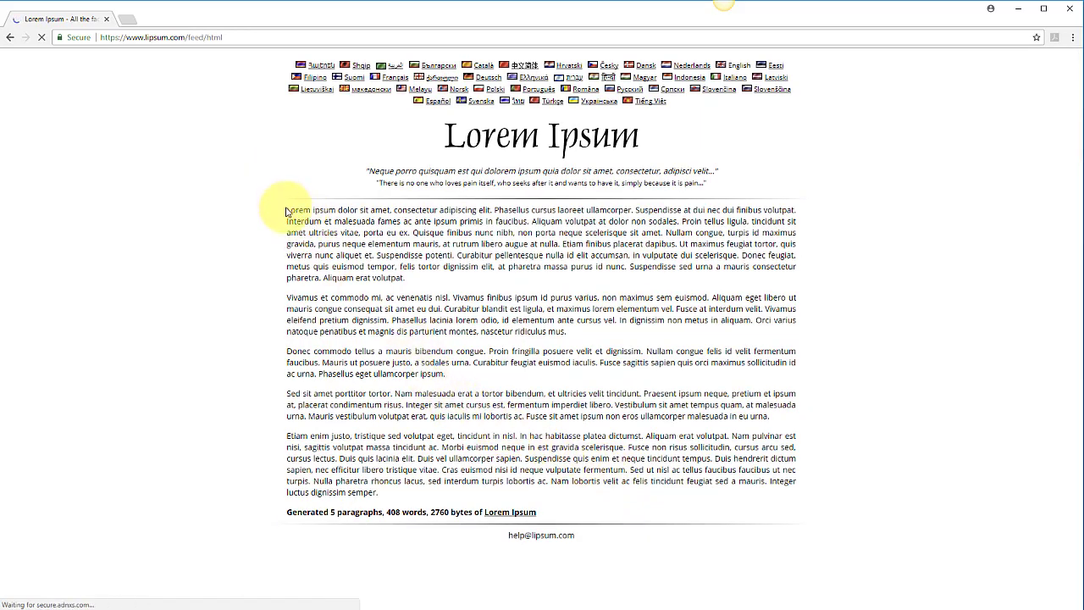
Step: Copy all five generated paragraphs and paste them in InDesign over the ASDF sample text in the body frame
{"action": "left_click_drag", "start_coordinate": [287, 212], "coordinate": [325, 235]}
{"action": "left_click_drag", "start_coordinate": [283, 270], "coordinate": [388, 557]}
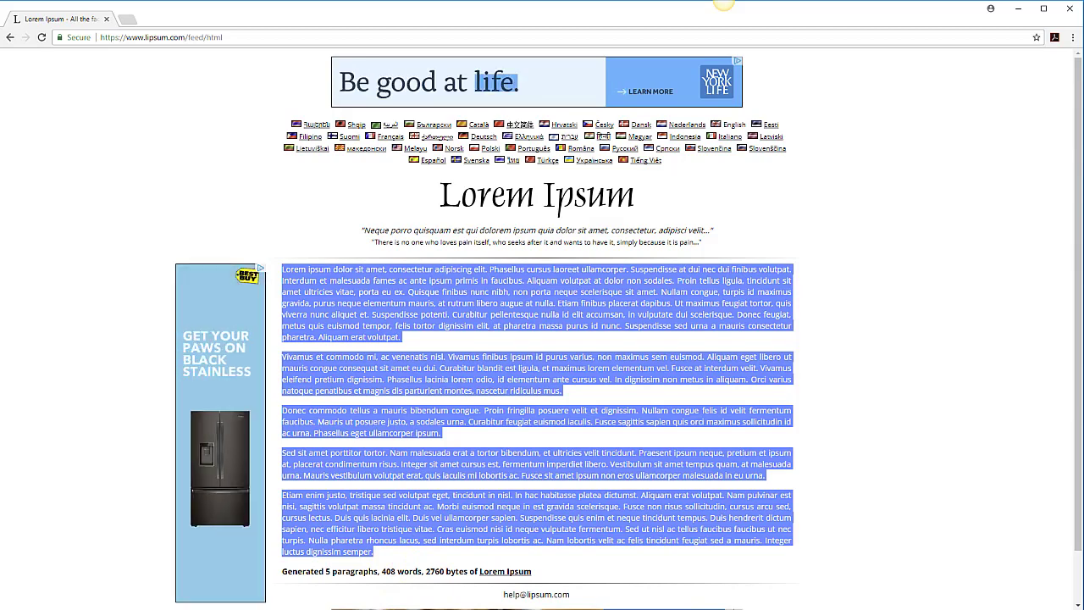
{"action": "key", "text": "alt+Tab"}
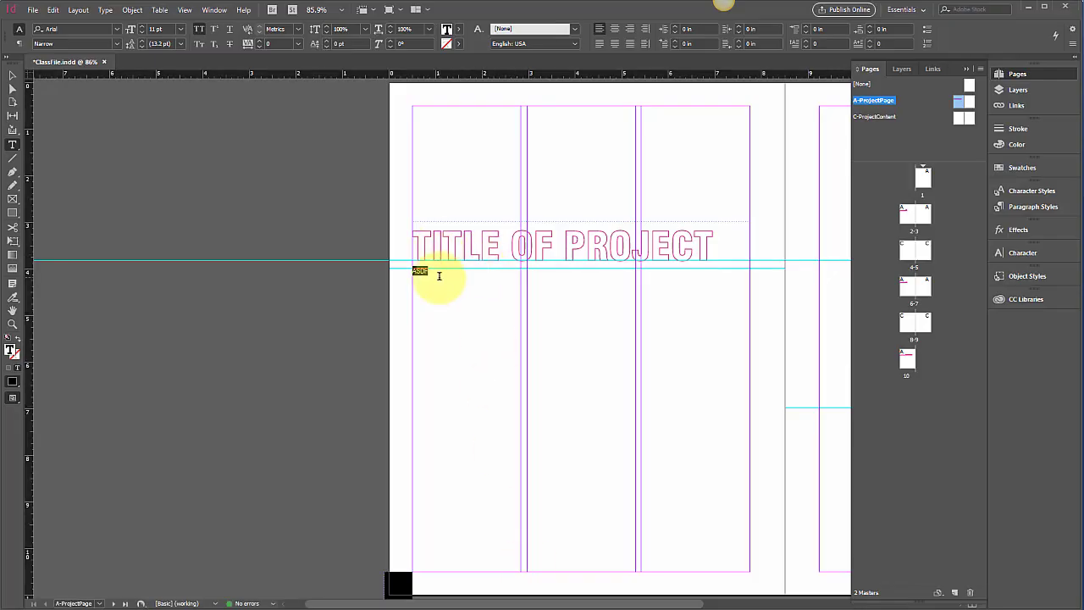
{"action": "key", "text": "ctrl+v"}
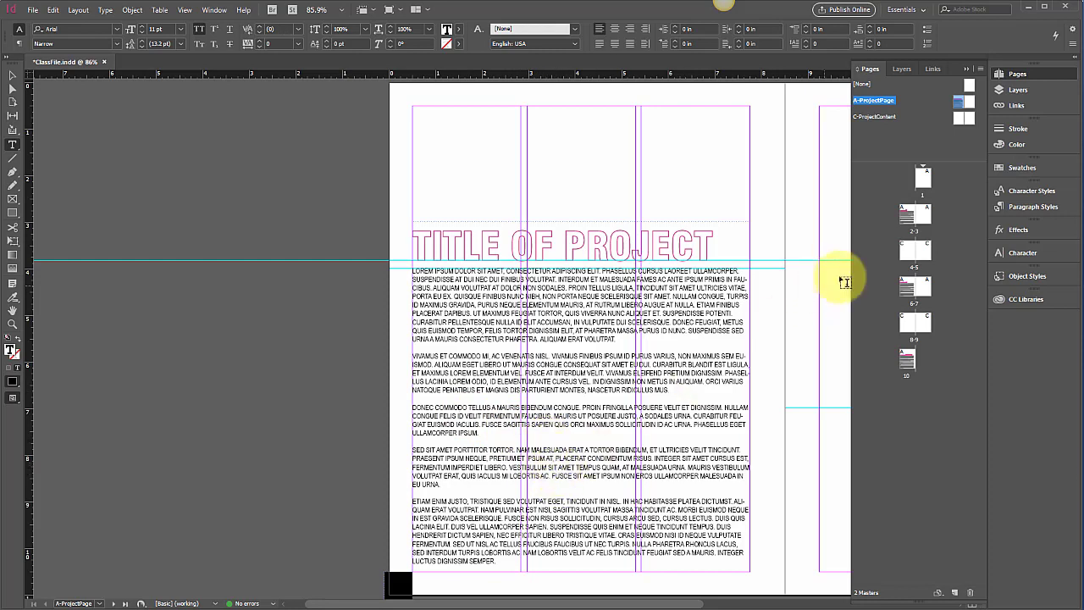
Step: Show the document's paragraph styles and select all of the lorem ipsum text in the body frame
{"action": "left_click", "coordinate": [1028, 207]}
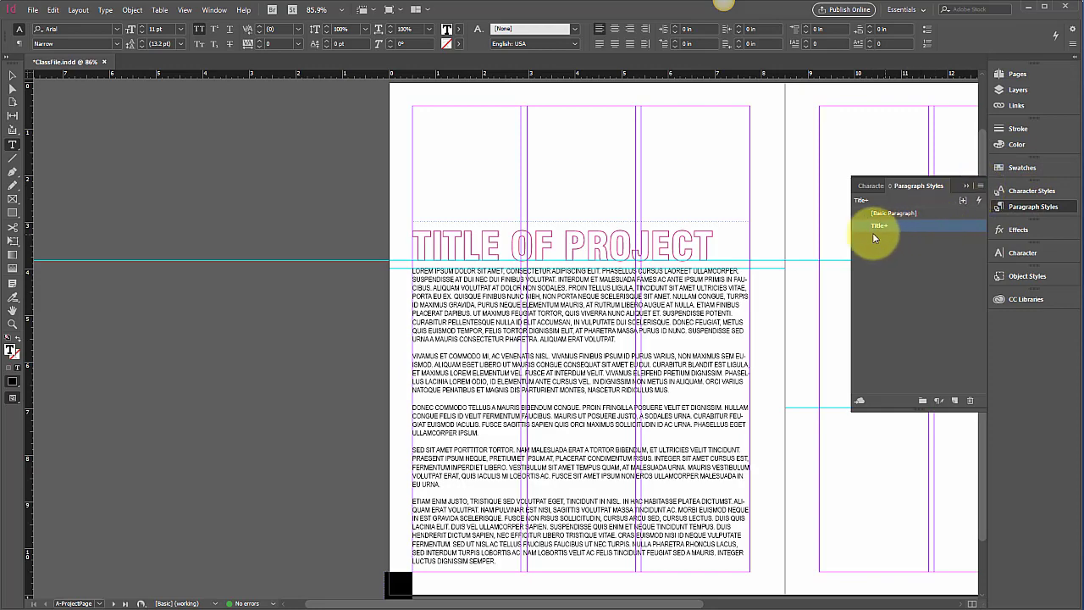
{"action": "left_click_drag", "start_coordinate": [566, 348], "coordinate": [394, 266]}
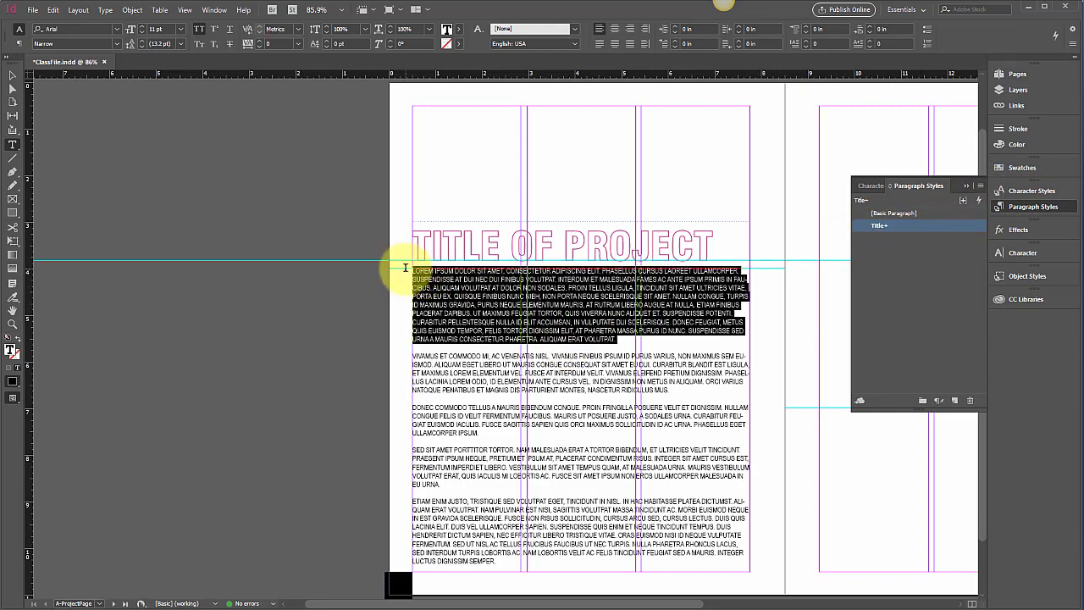
{"action": "left_click", "coordinate": [414, 274]}
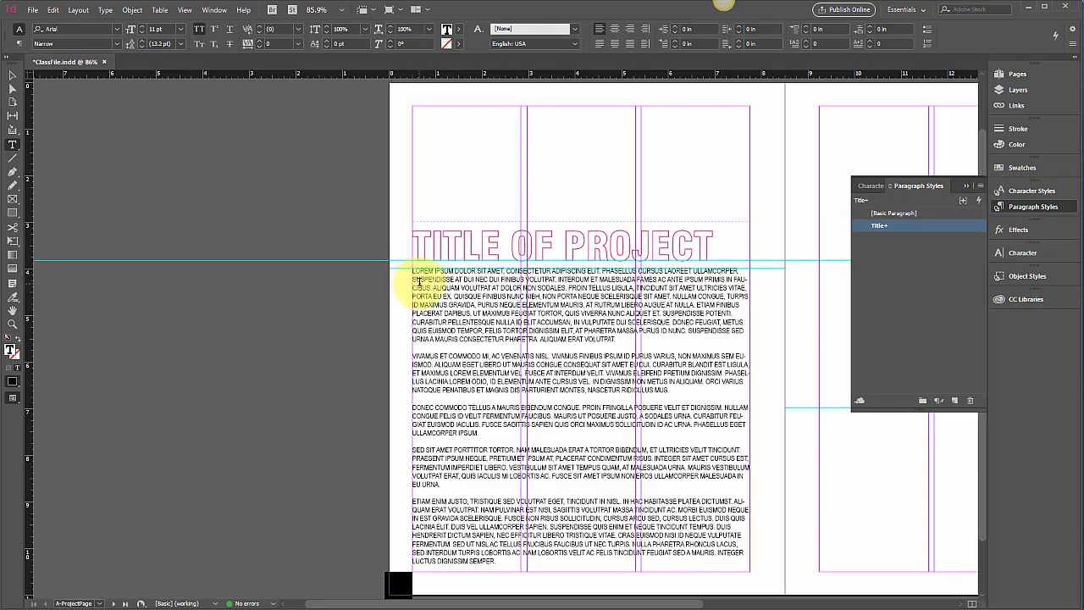
{"action": "left_click", "coordinate": [436, 271]}
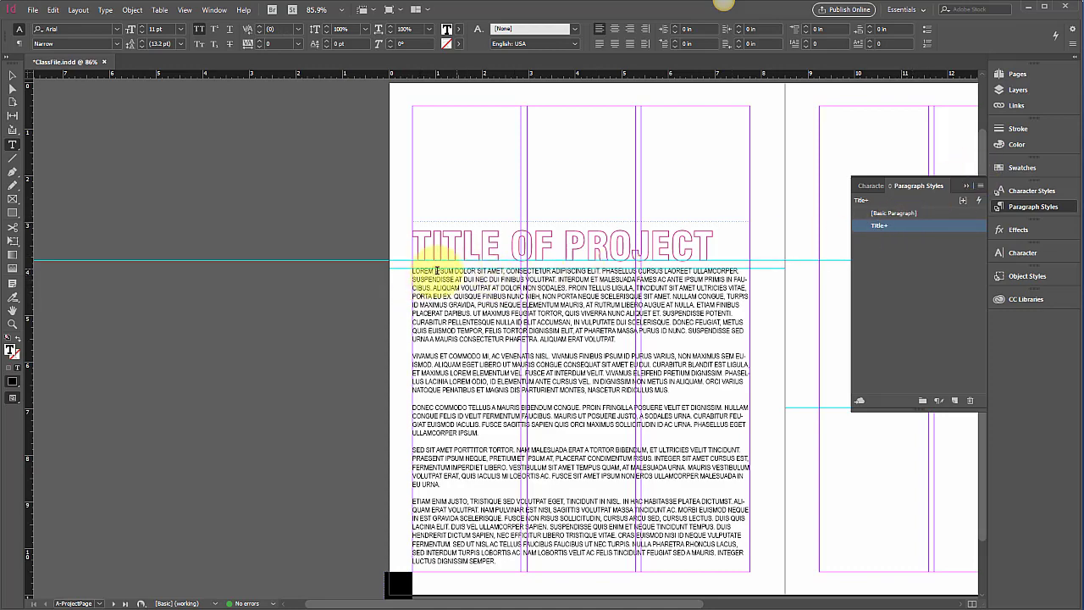
{"action": "left_click_drag", "start_coordinate": [414, 274], "coordinate": [484, 562]}
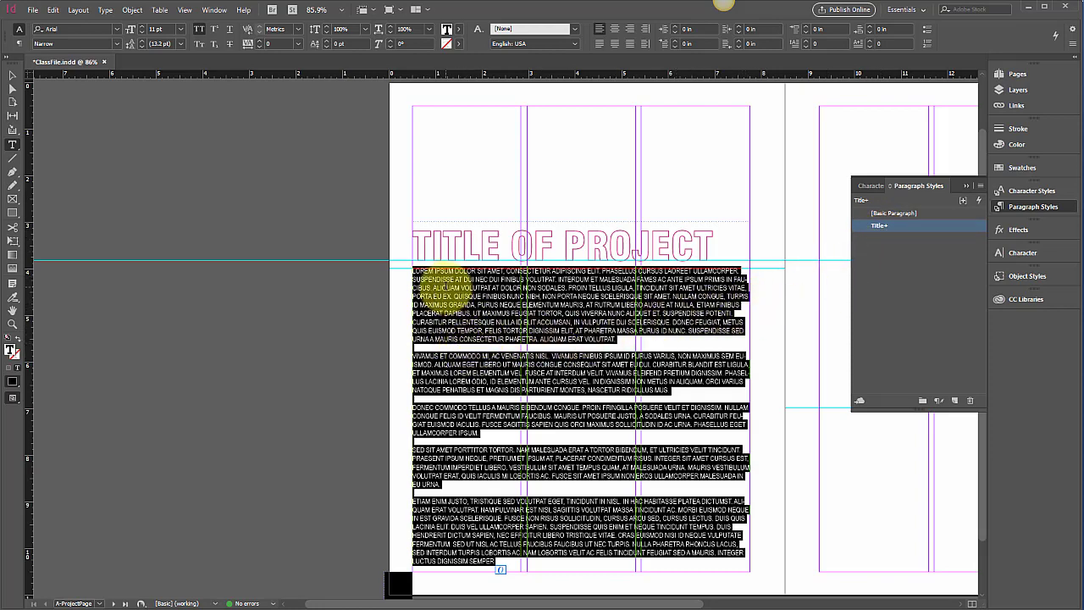
{"action": "left_click_drag", "start_coordinate": [429, 279], "coordinate": [639, 341]}
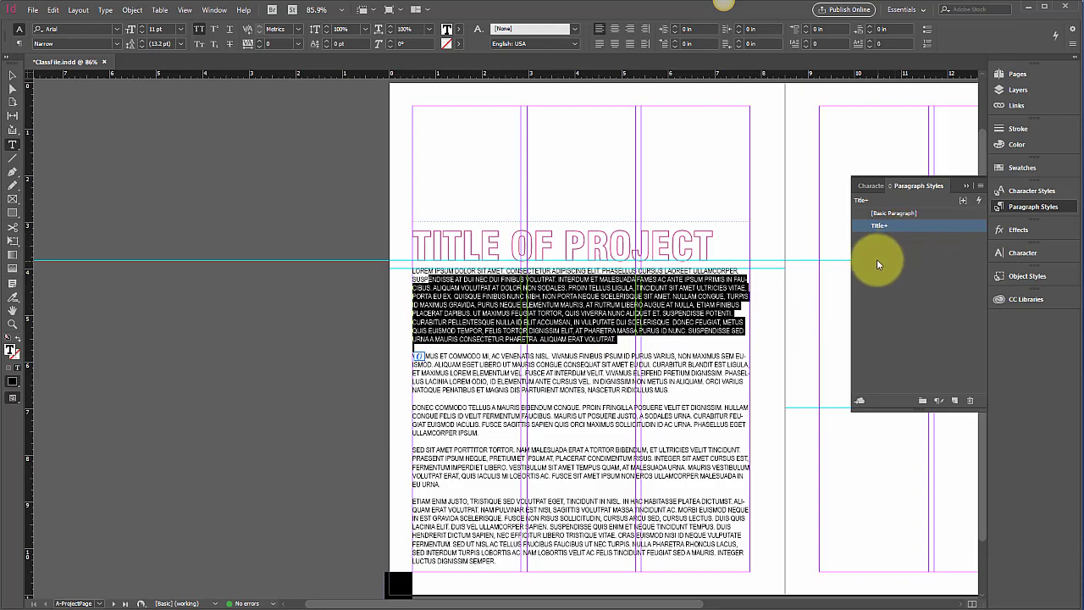
{"action": "left_click", "coordinate": [478, 390]}
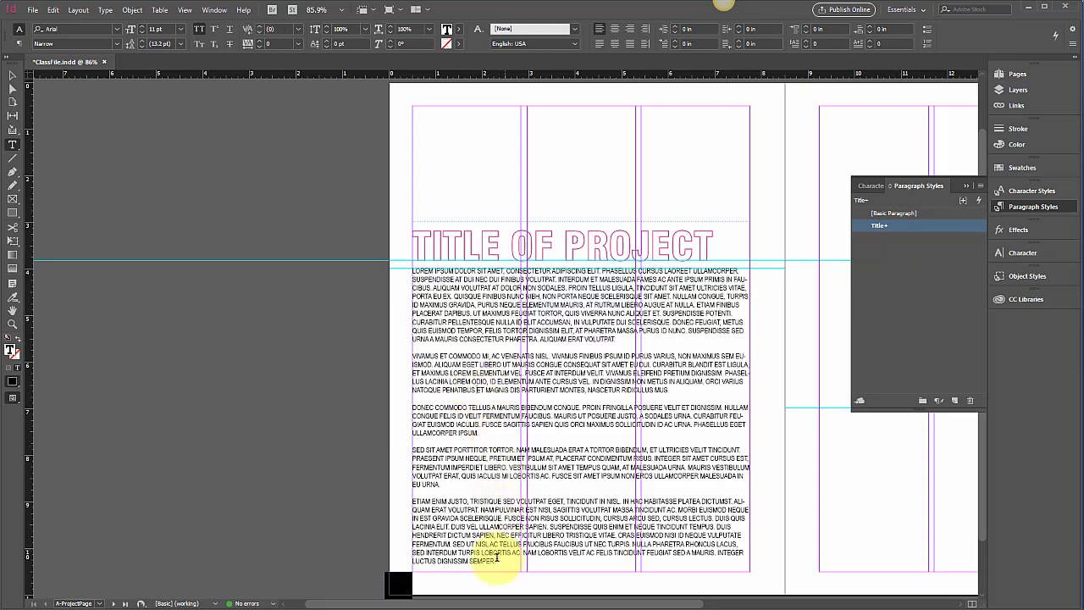
{"action": "mouse_move", "coordinate": [498, 558]}
{"action": "left_mouse_down"}
{"action": "mouse_move", "coordinate": [424, 273]}
{"action": "mouse_move", "coordinate": [484, 568]}
{"action": "mouse_move", "coordinate": [497, 562]}
{"action": "left_mouse_up"}
{"action": "left_click", "coordinate": [589, 245]}
Step: Create a new paragraph style named Bodytext from the selected text, changing its case from All Caps to normal
{"action": "left_click", "coordinate": [982, 185]}
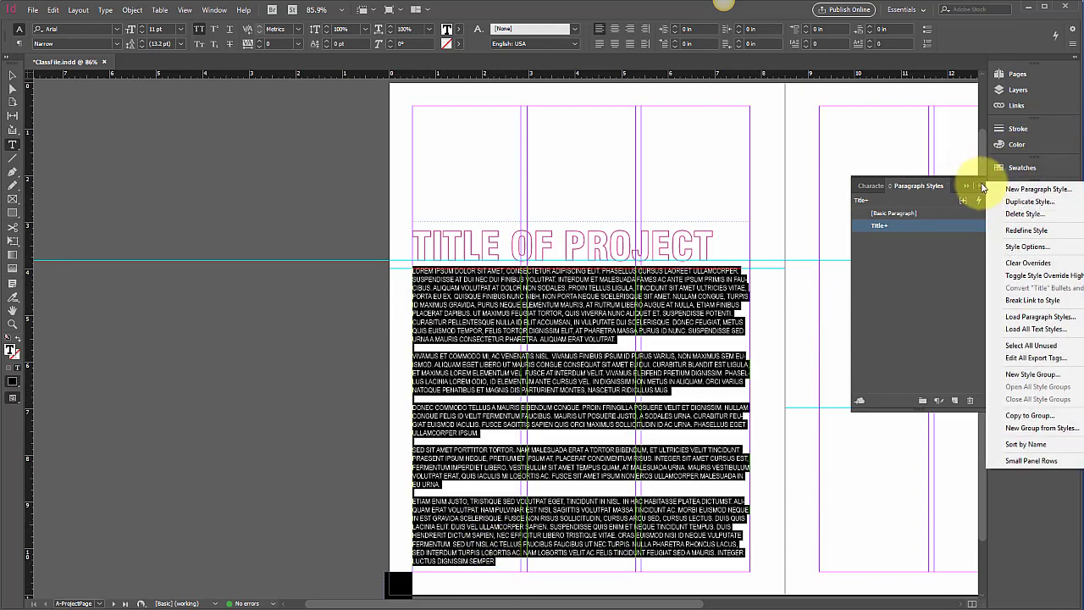
{"action": "left_click", "coordinate": [1008, 182]}
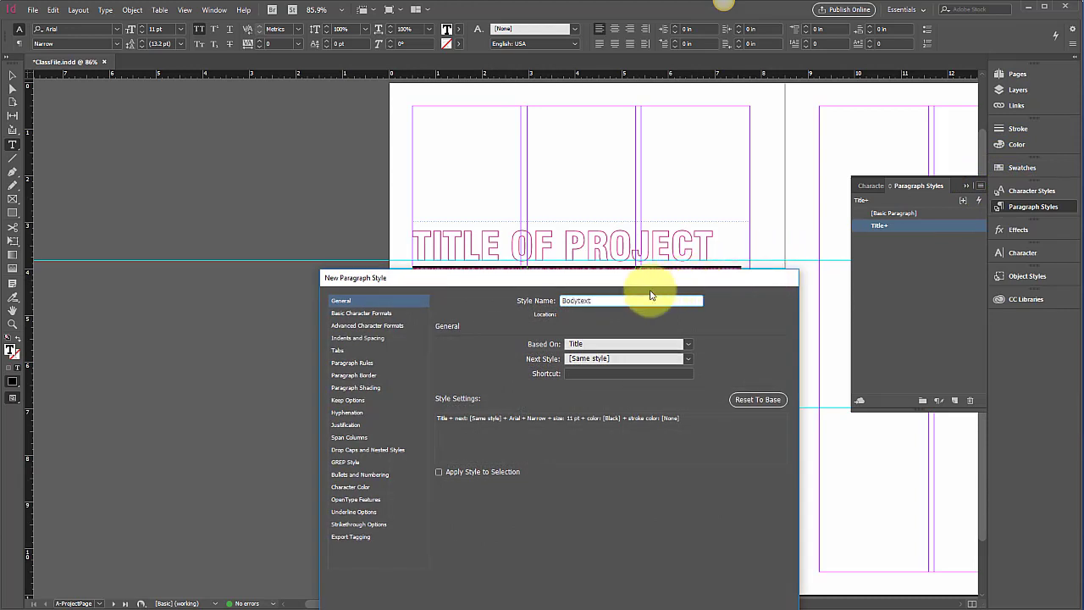
{"action": "left_click", "coordinate": [379, 339]}
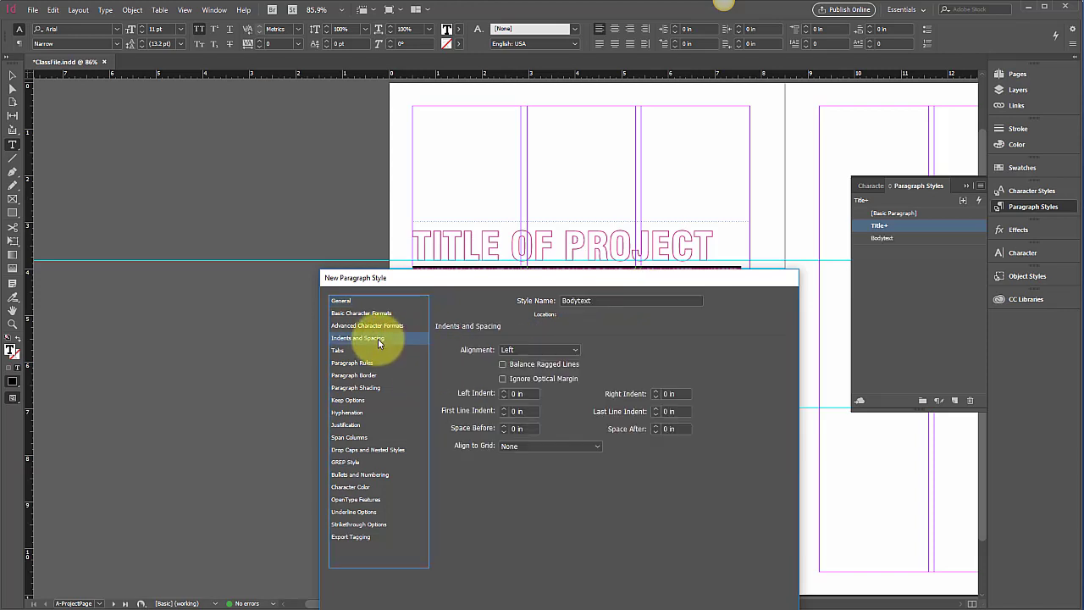
{"action": "left_click", "coordinate": [382, 313]}
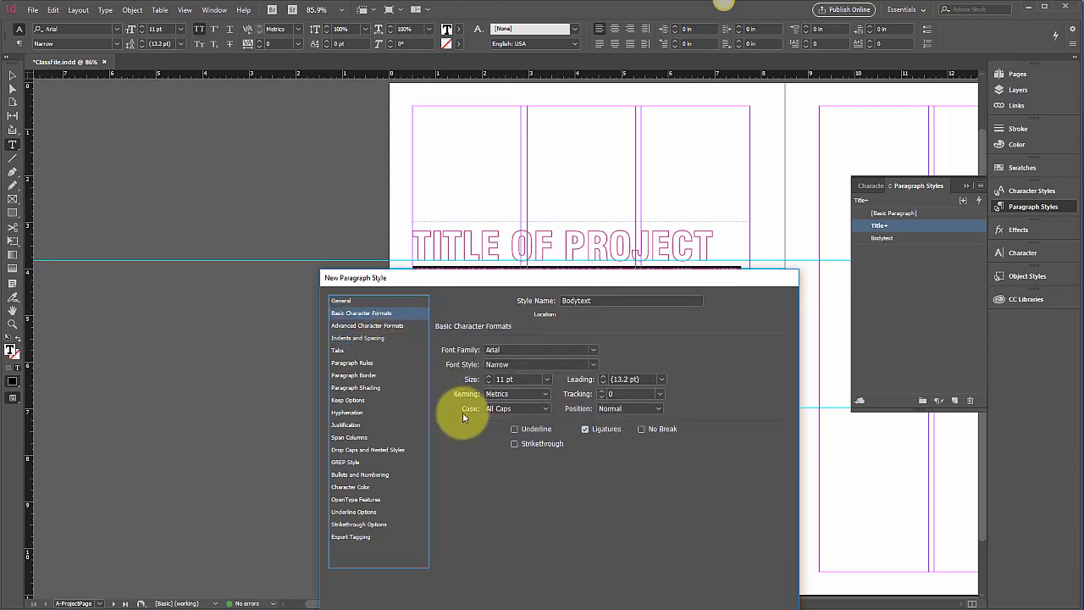
{"action": "left_click", "coordinate": [540, 409]}
{"action": "left_click", "coordinate": [524, 421]}
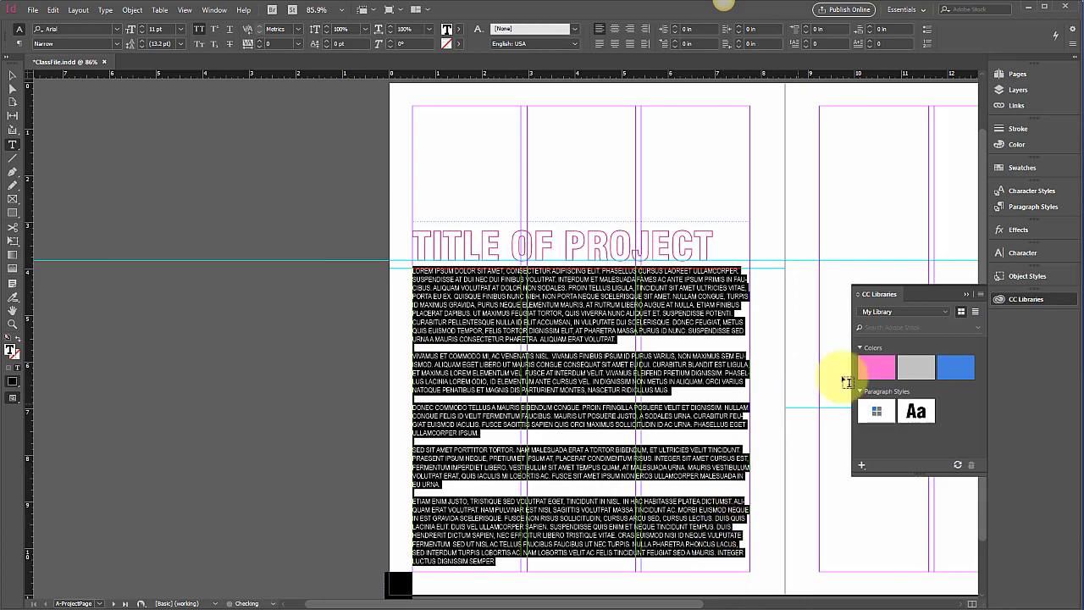
Step: Apply the Bodytext paragraph style to all of the lorem ipsum text on the master page
{"action": "left_click", "coordinate": [1032, 206]}
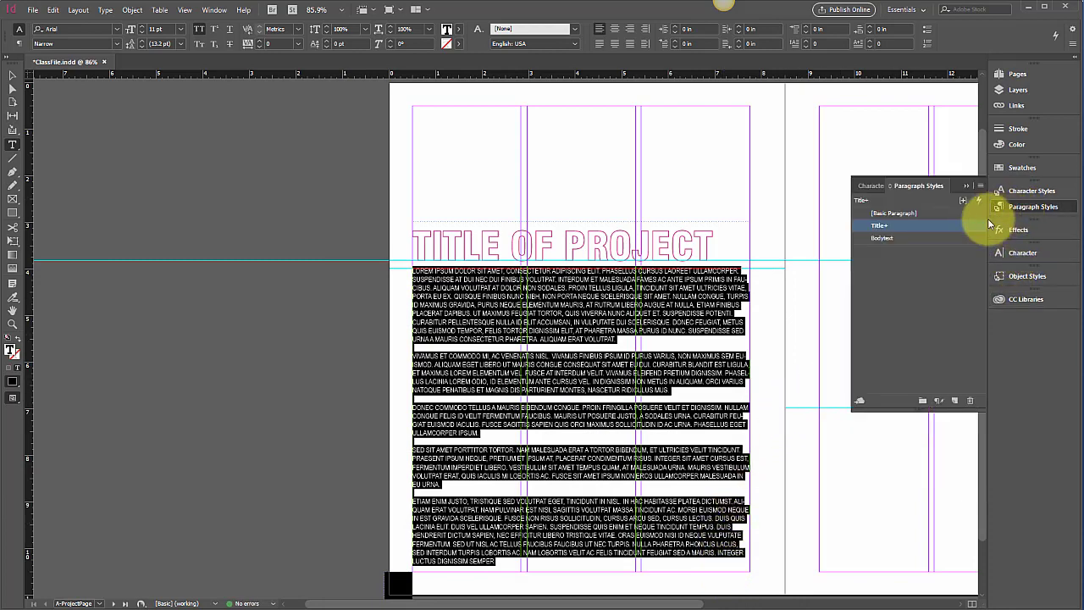
{"action": "left_click", "coordinate": [900, 237]}
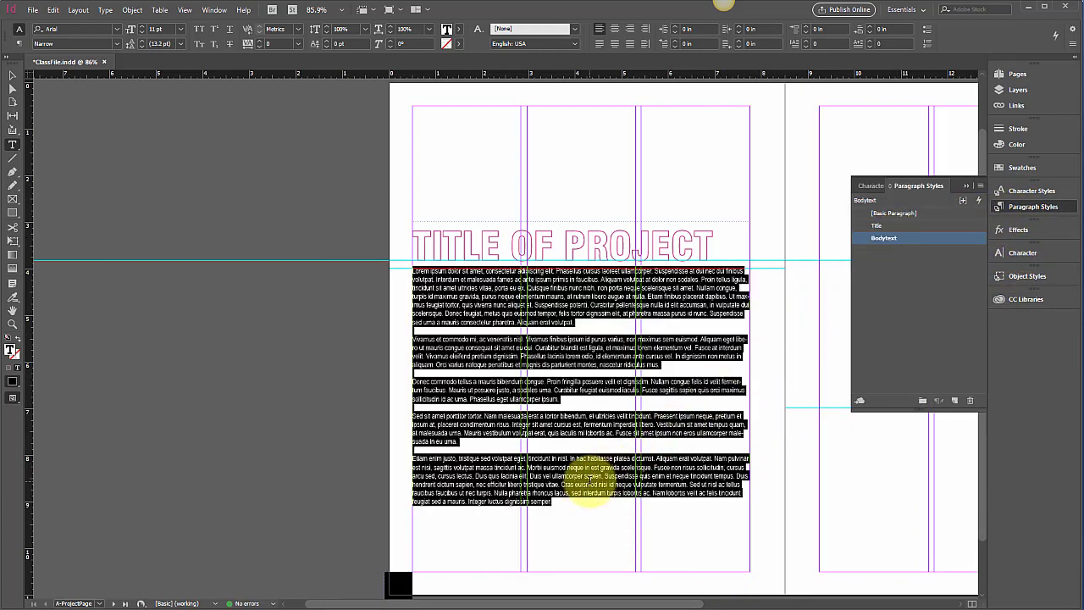
{"action": "left_click", "coordinate": [590, 481]}
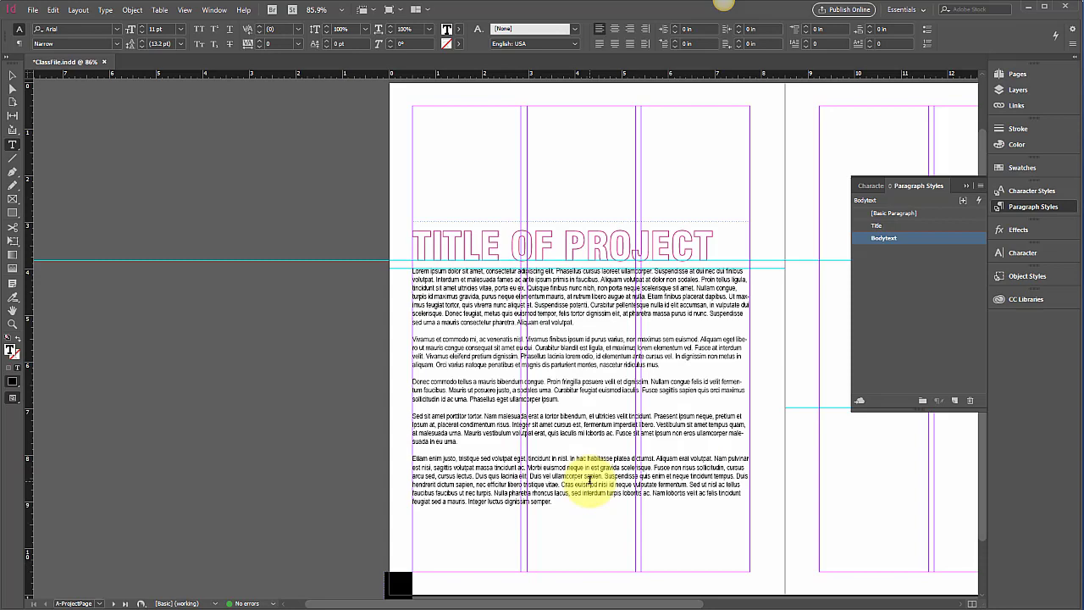
{"action": "scroll", "coordinate": [589, 482], "scroll_direction": "left", "scroll_amount": 3}
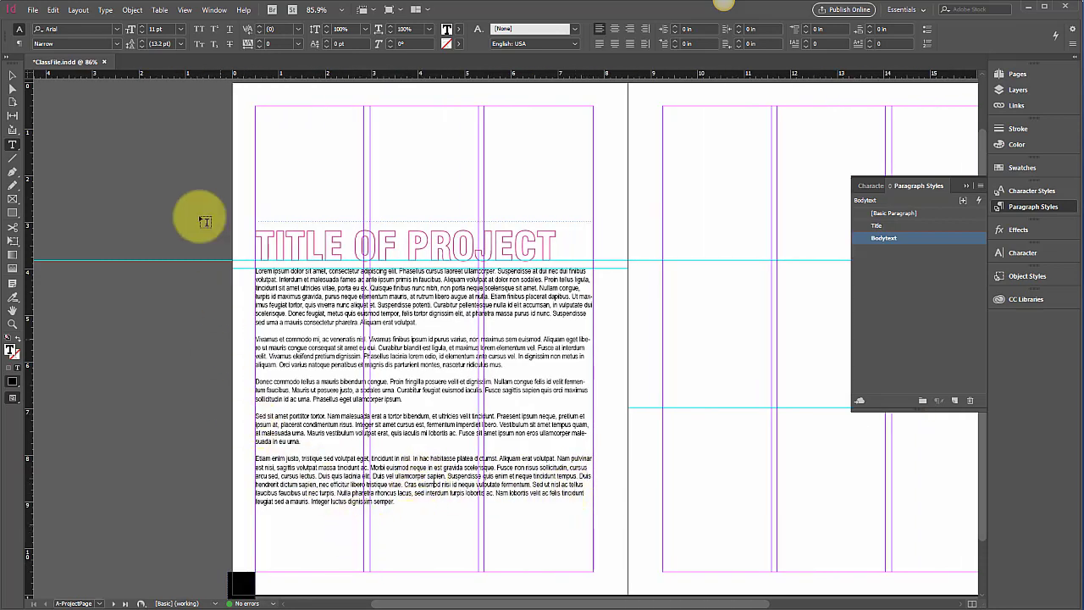
Step: Deselect the body text and check the master spread in Preview mode without guides, returning to the normal view
{"action": "left_click", "coordinate": [13, 75]}
{"action": "left_click", "coordinate": [114, 133]}
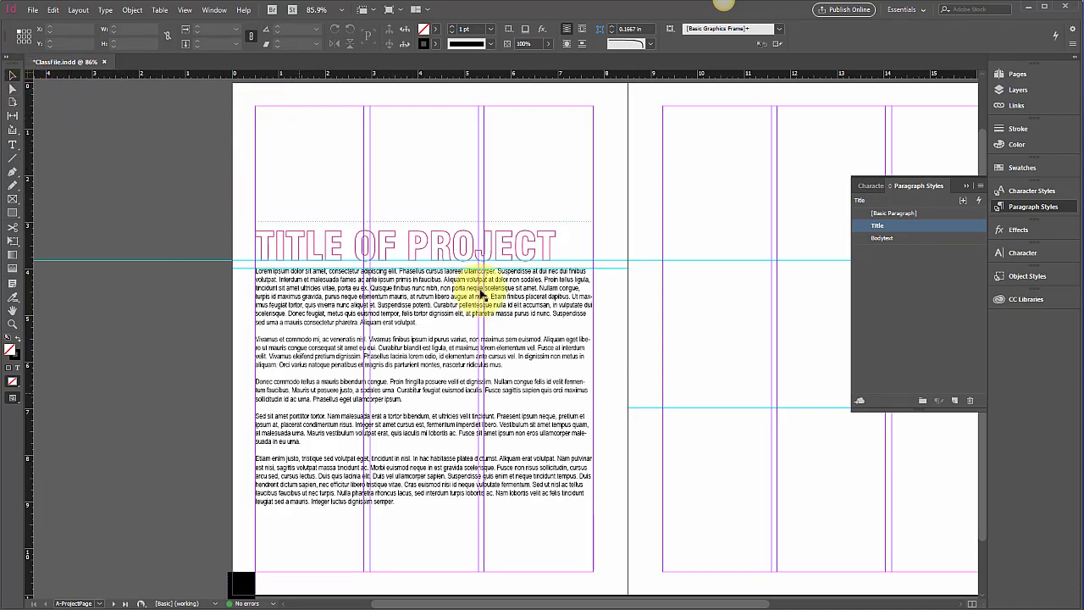
{"action": "key", "text": "w"}
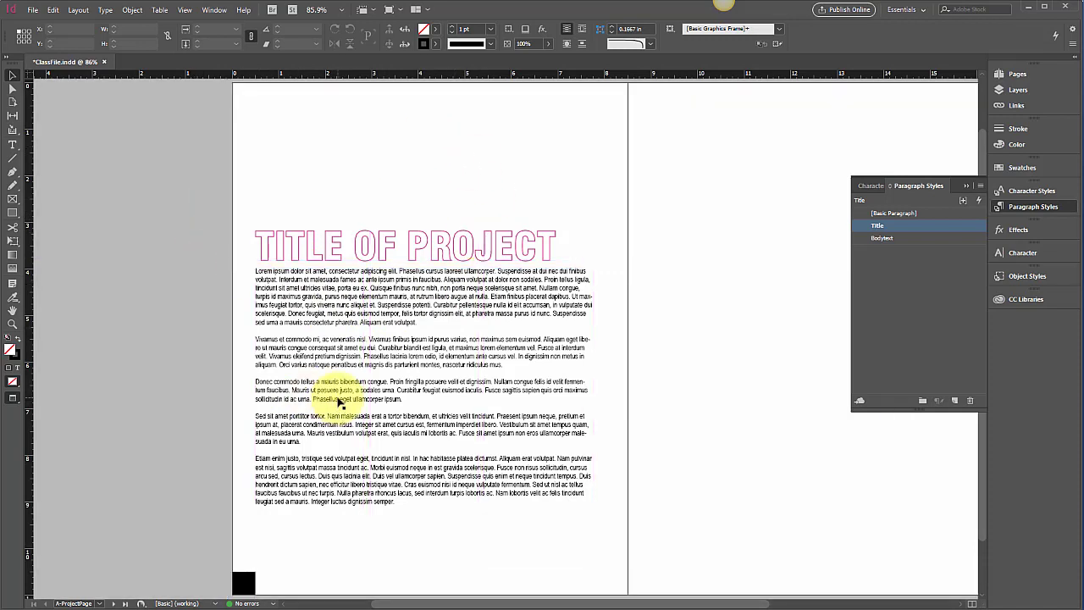
{"action": "key", "text": "w"}
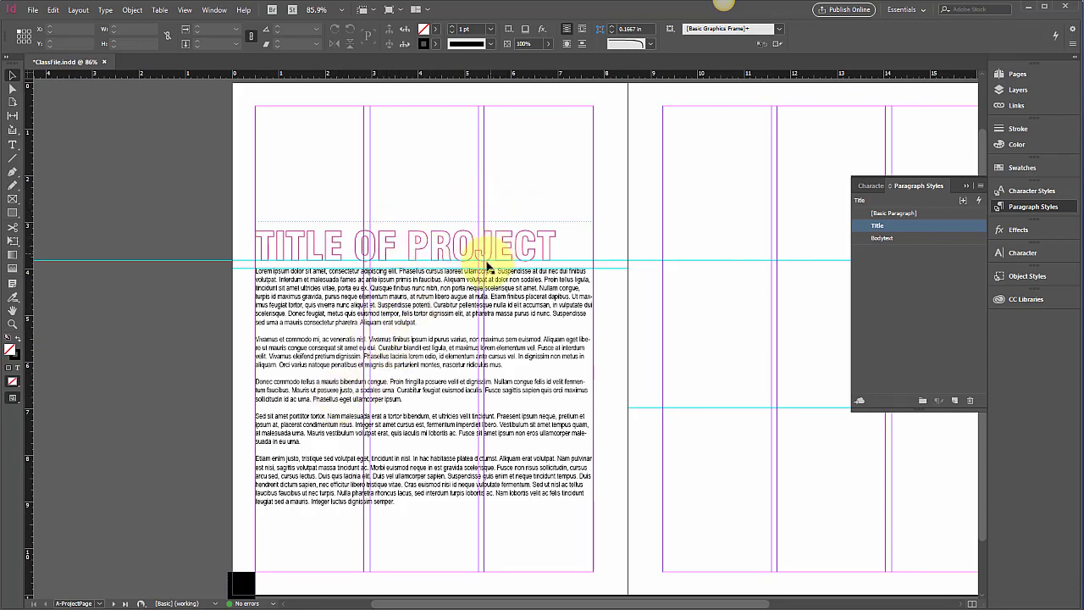
{"action": "left_click", "coordinate": [415, 329]}
{"action": "left_click", "coordinate": [241, 347]}
{"action": "key", "text": "w"}
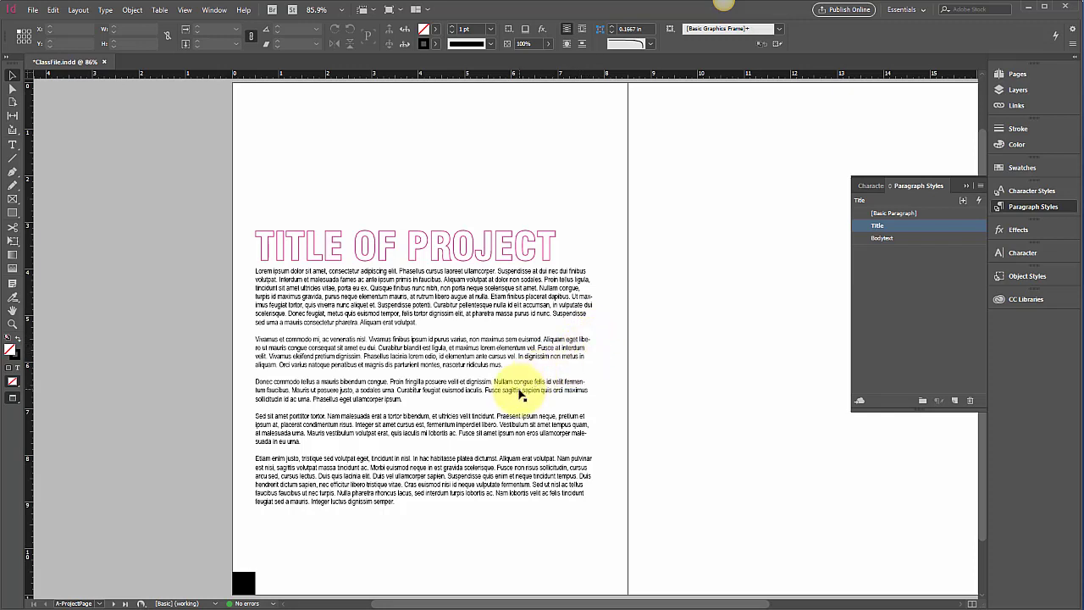
{"action": "key", "text": "w"}
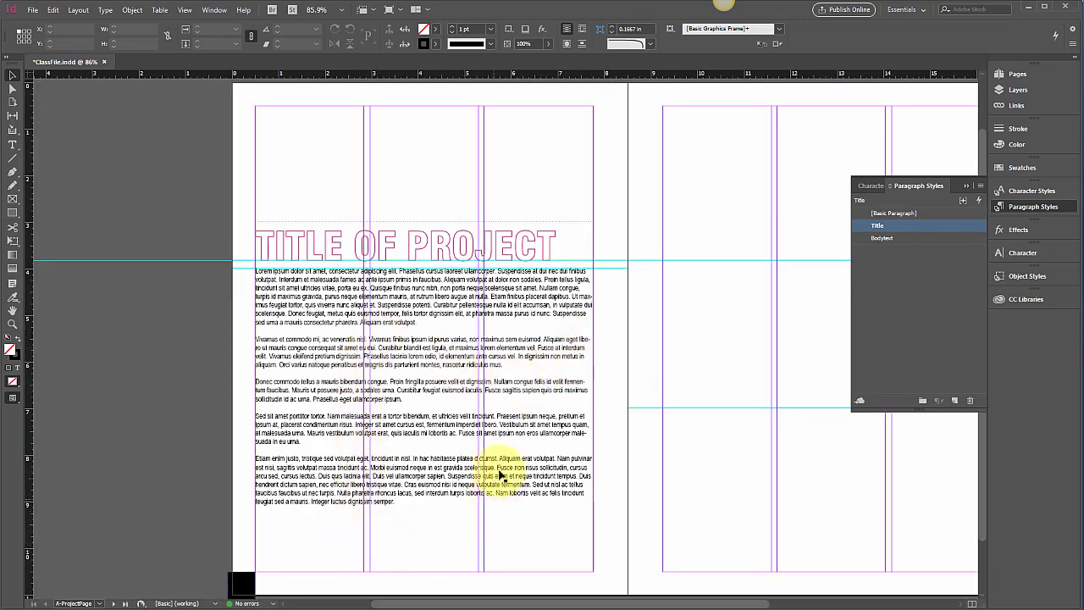
Step: Narrow the body text frame to the first column and thread its overflow text into frames in the second and third columns
{"action": "left_click", "coordinate": [445, 476]}
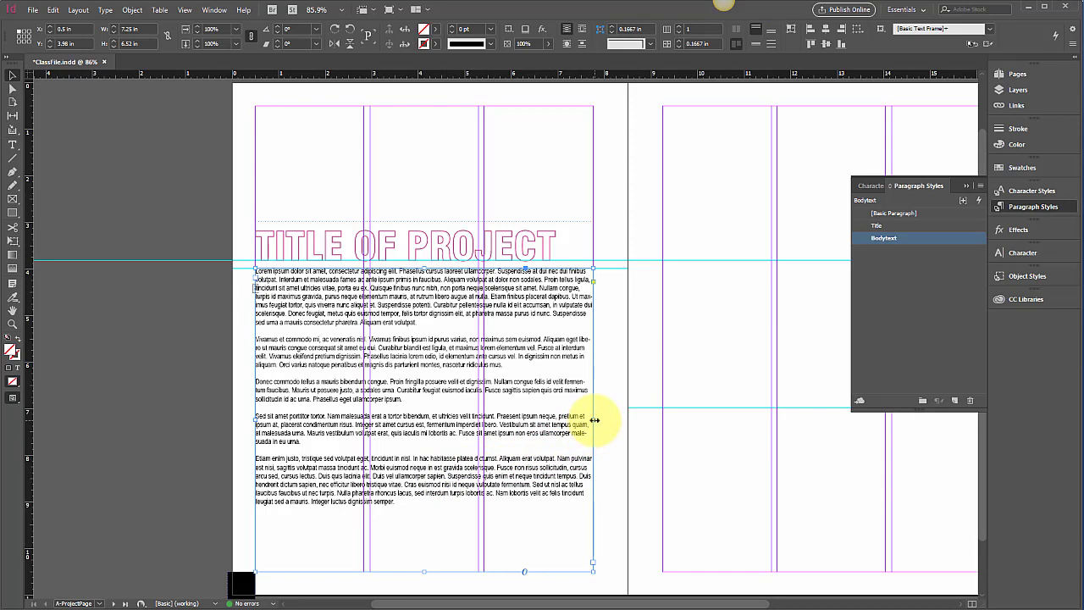
{"action": "left_click_drag", "start_coordinate": [595, 420], "coordinate": [365, 432]}
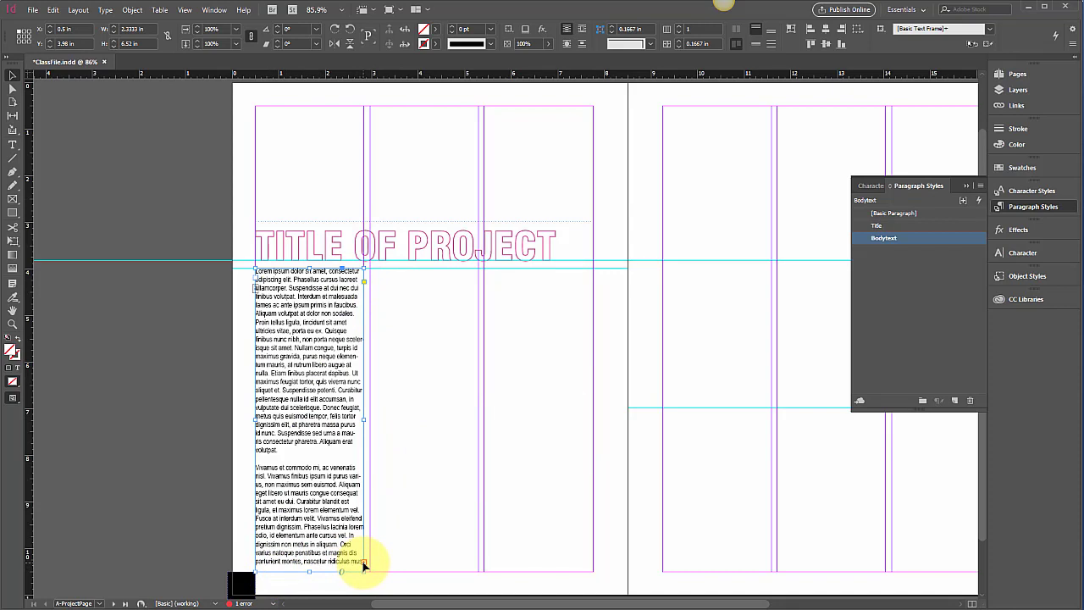
{"action": "left_click", "coordinate": [364, 563]}
{"action": "left_click", "coordinate": [375, 271]}
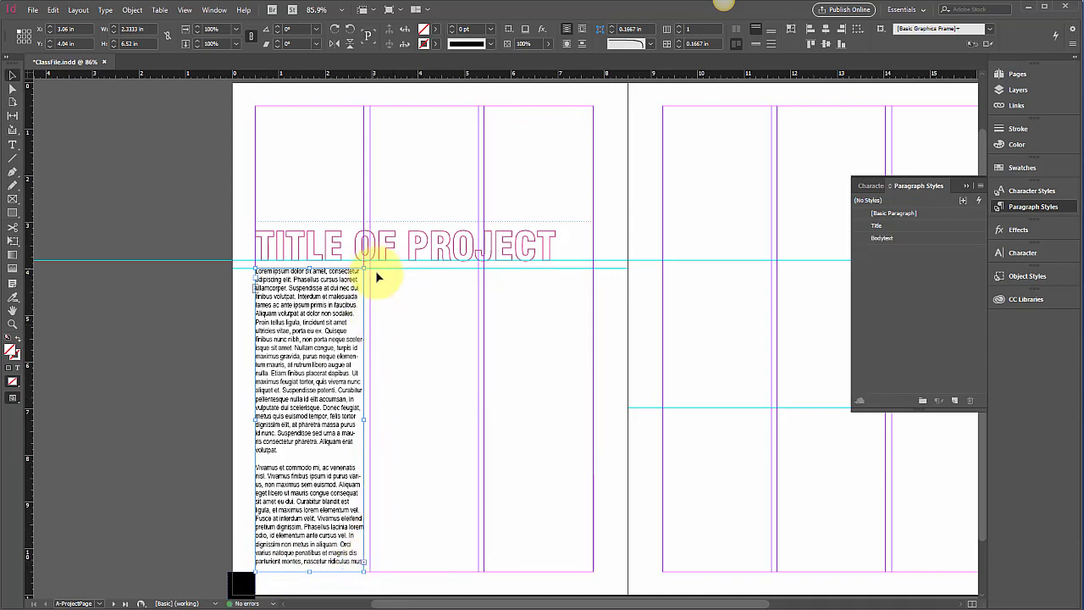
{"action": "left_click", "coordinate": [479, 562]}
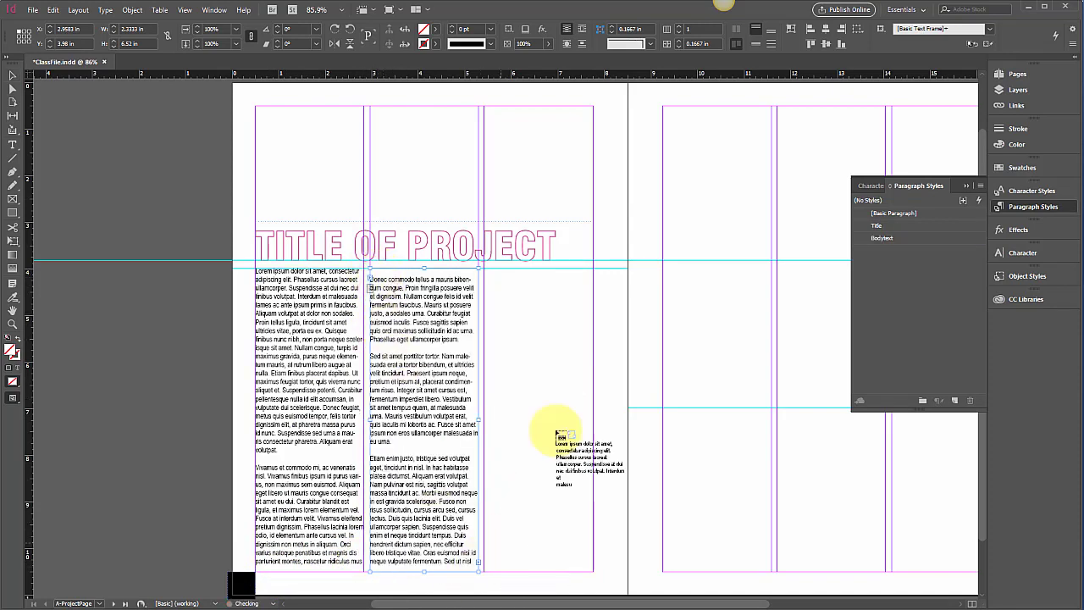
{"action": "left_click", "coordinate": [485, 271]}
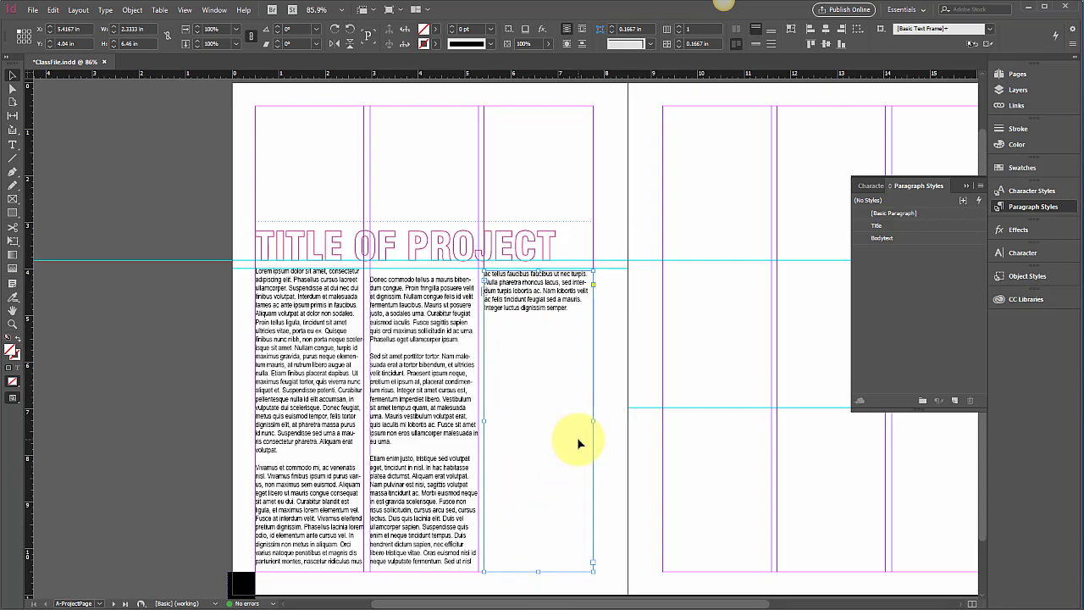
Step: Undo the threaded column frames and the narrowing of the body text frame
{"action": "key", "text": "ctrl+z"}
{"action": "key", "text": "ctrl+z"}
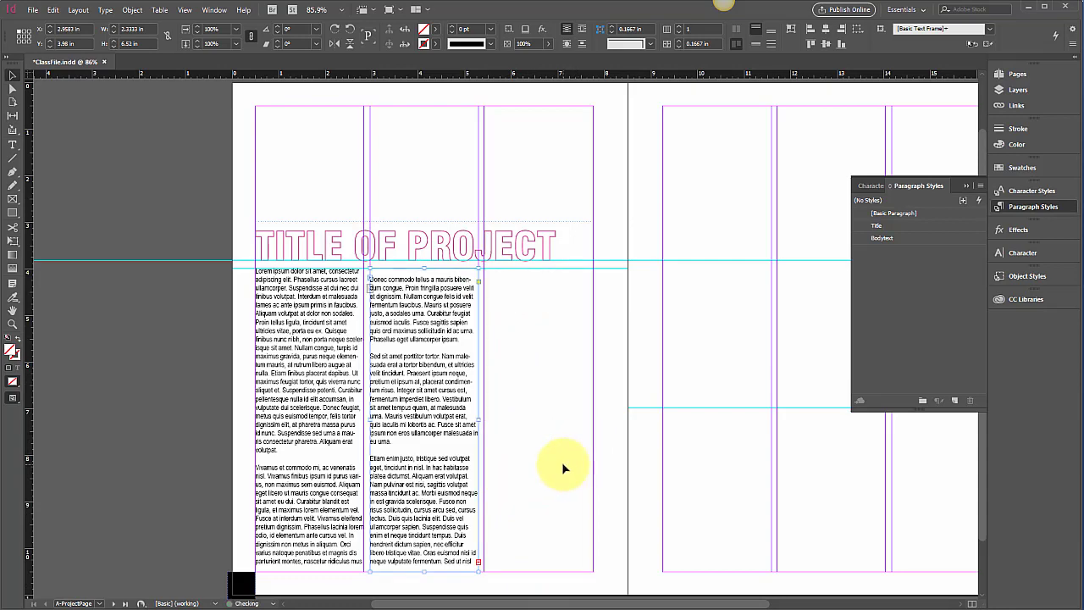
{"action": "key", "text": "ctrl+z"}
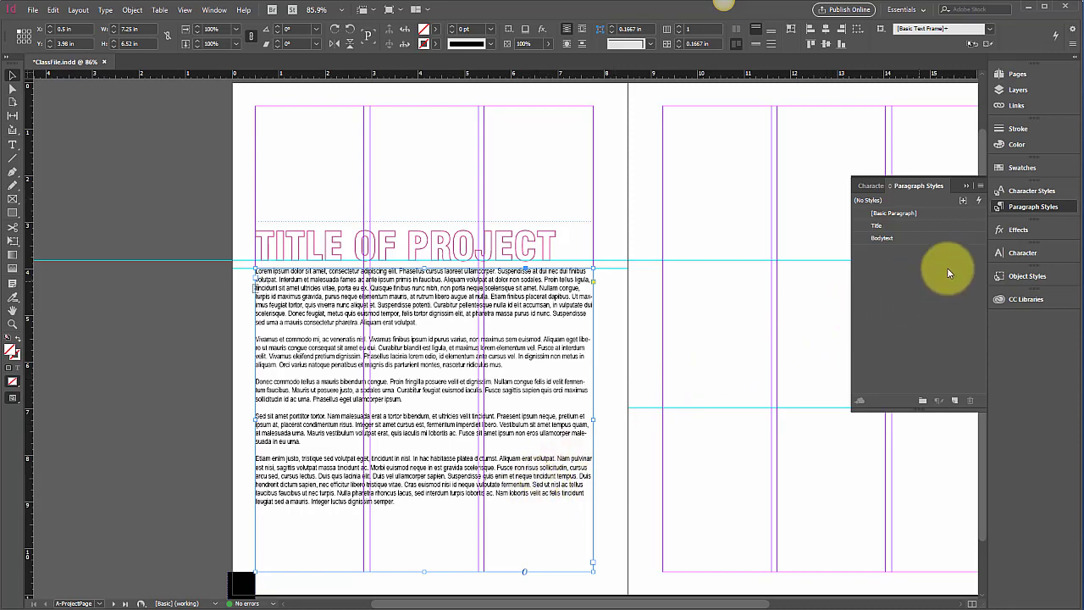
Step: Try setting the Bodytext paragraph style's layout to Span Columns with the span set to All
{"action": "left_click", "coordinate": [907, 238]}
{"action": "left_click", "coordinate": [908, 238]}
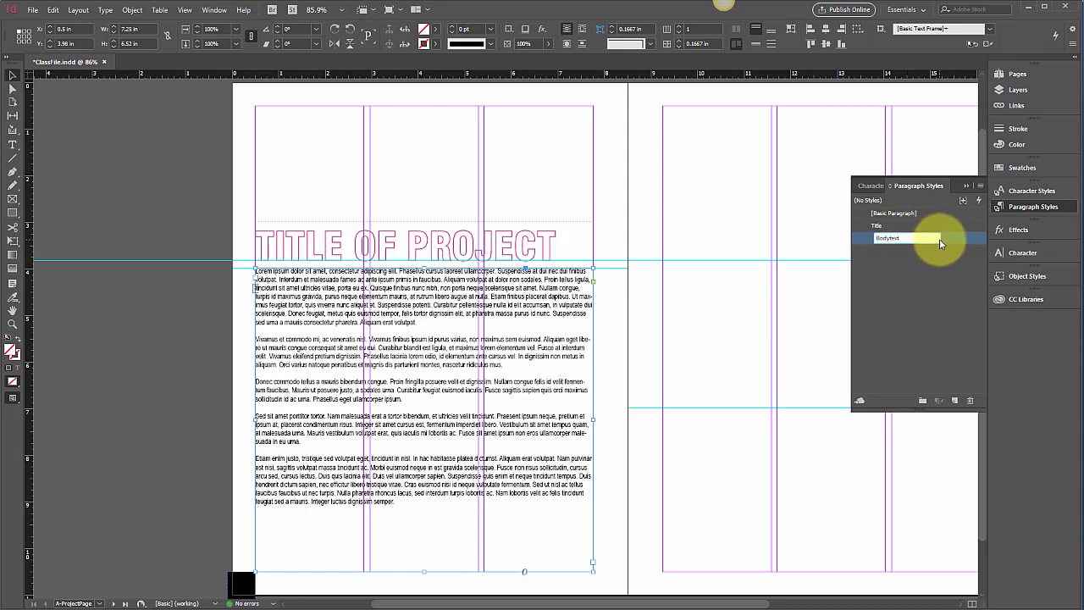
{"action": "left_click", "coordinate": [946, 239]}
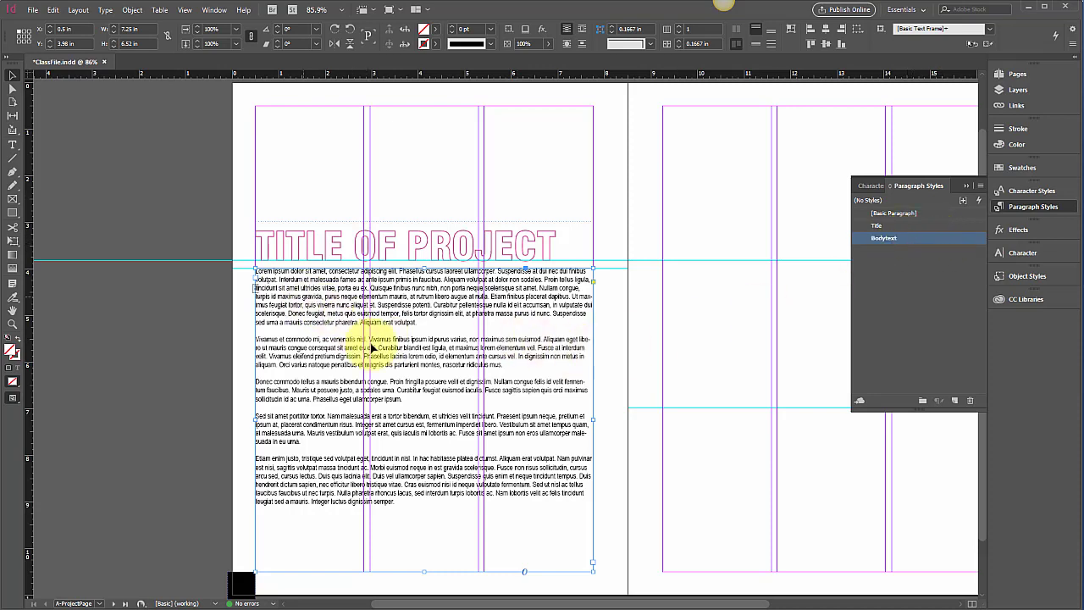
{"action": "double_click", "coordinate": [864, 237]}
{"action": "left_click_drag", "start_coordinate": [625, 273], "coordinate": [534, 160]}
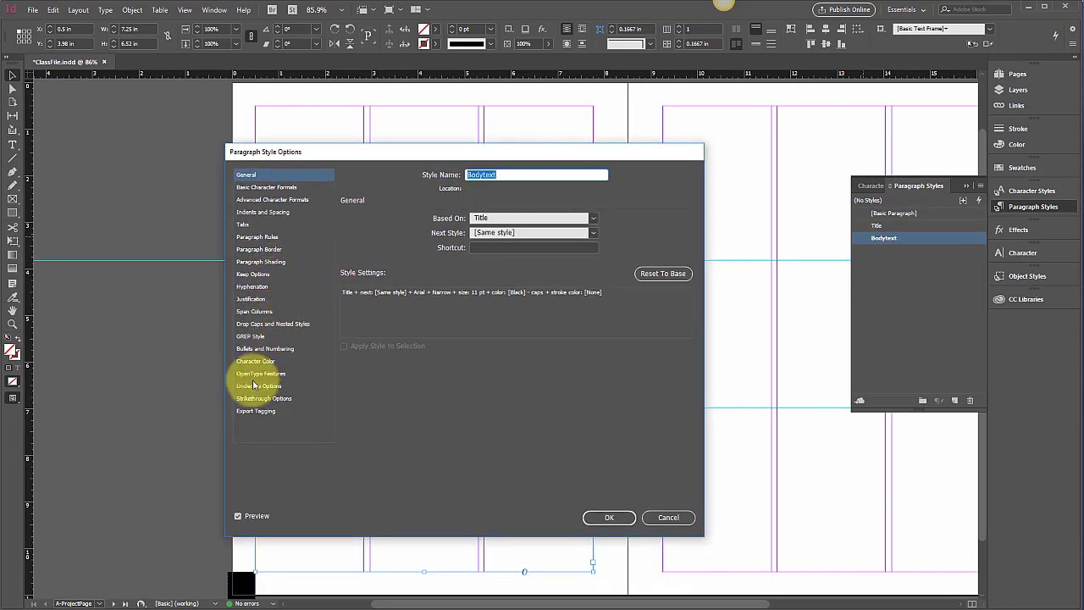
{"action": "left_click", "coordinate": [254, 312]}
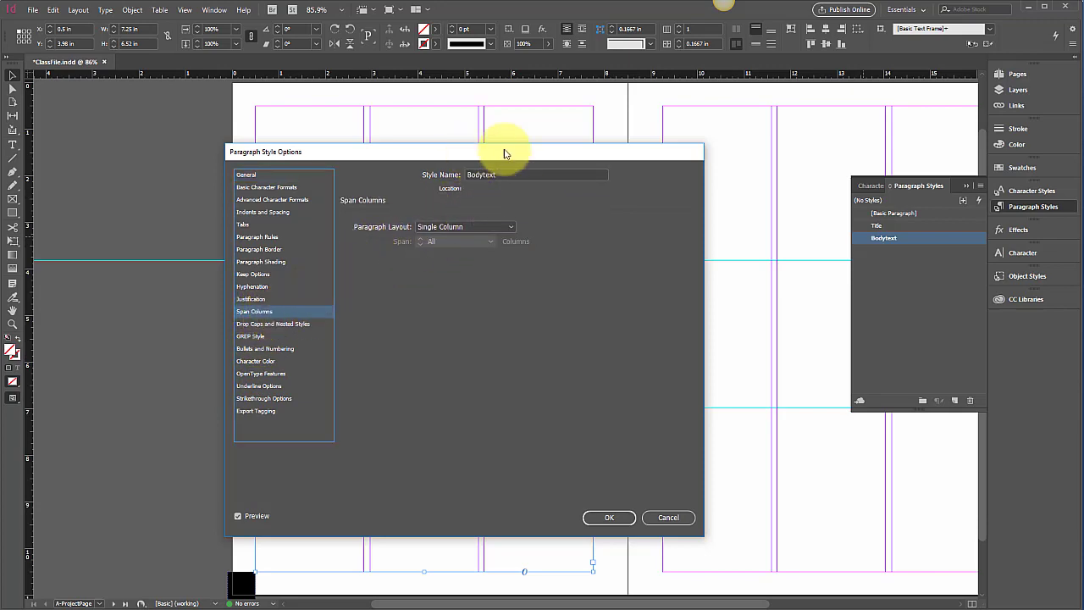
{"action": "left_click_drag", "start_coordinate": [504, 150], "coordinate": [911, 91]}
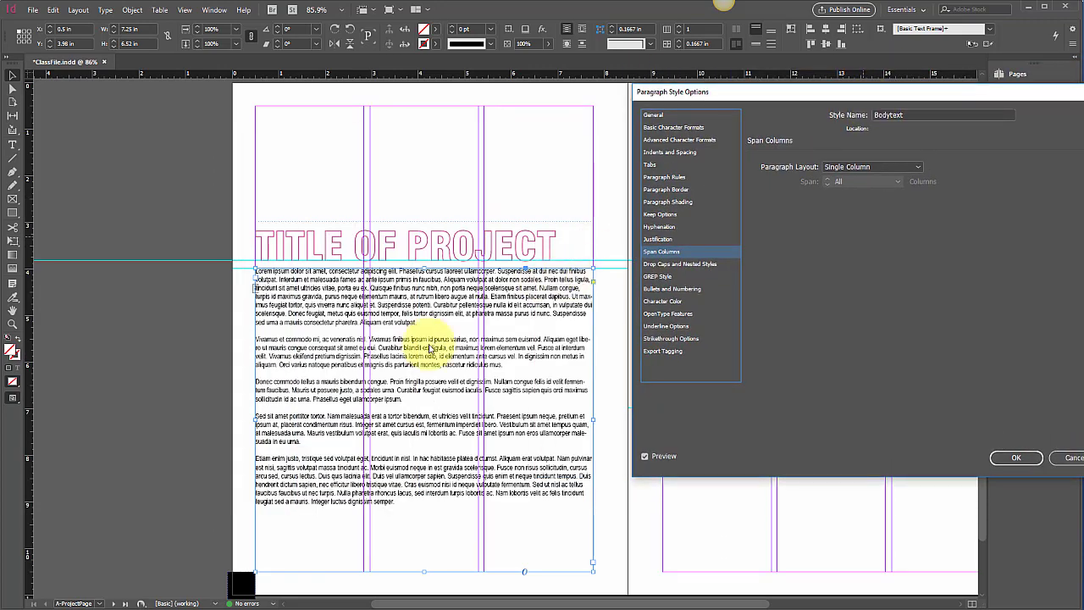
{"action": "left_click", "coordinate": [919, 165]}
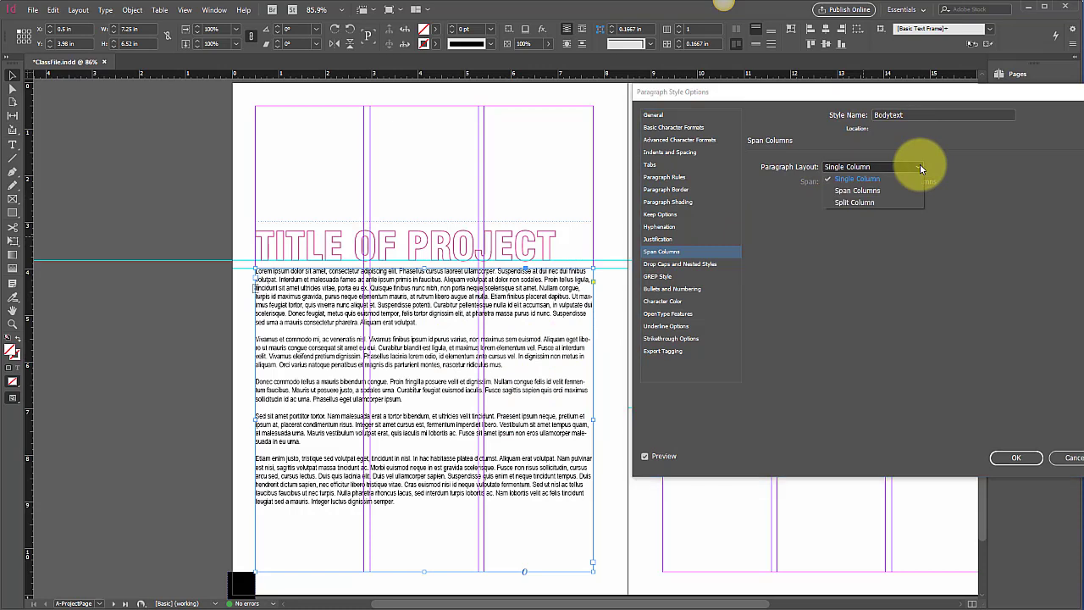
{"action": "left_click", "coordinate": [880, 193]}
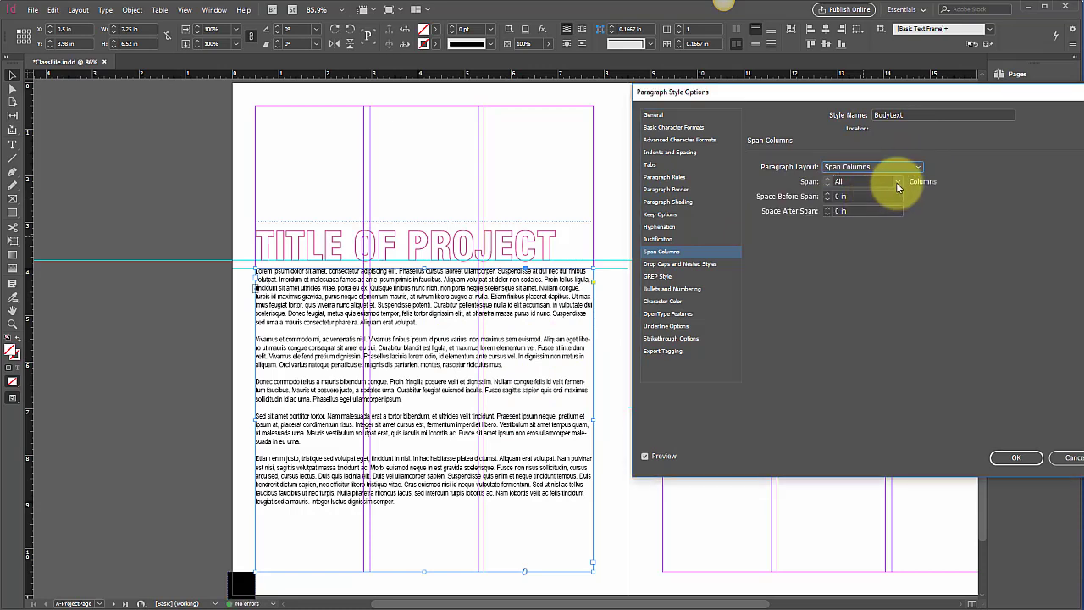
{"action": "left_click", "coordinate": [895, 183]}
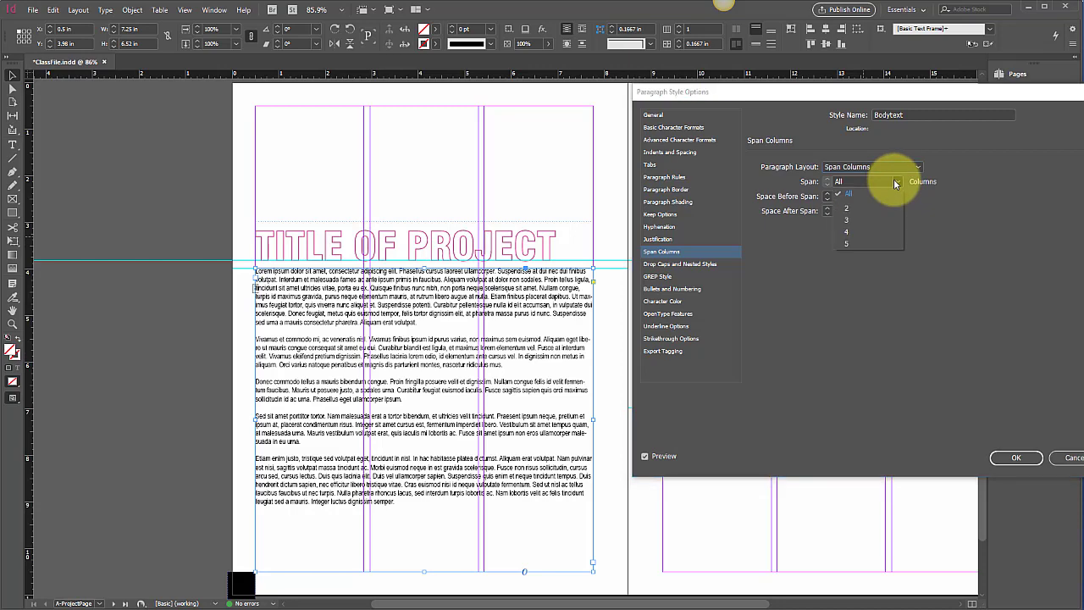
{"action": "left_click", "coordinate": [900, 184]}
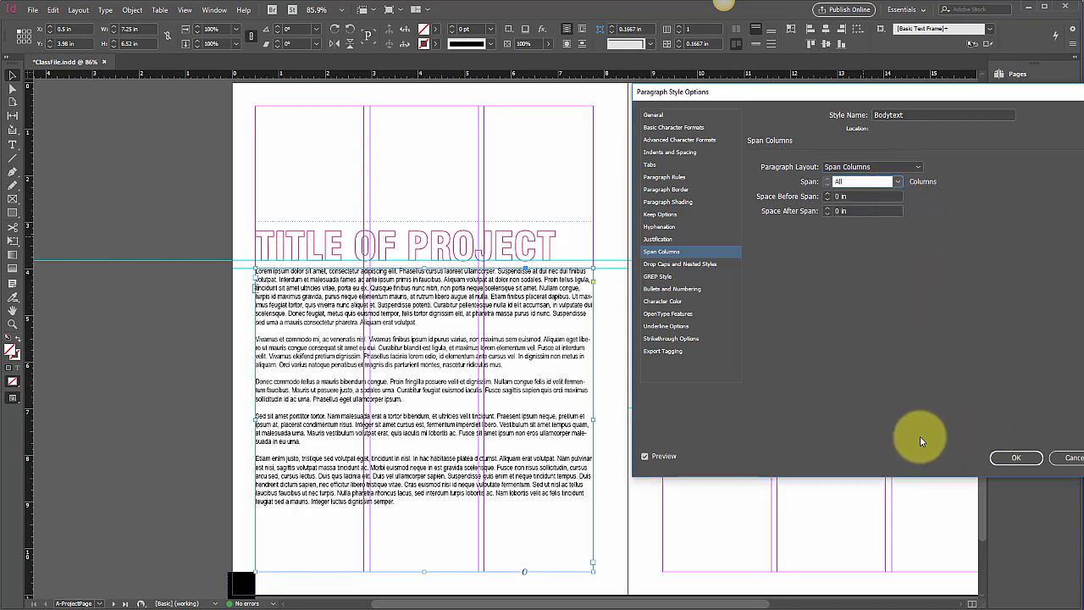
{"action": "left_click", "coordinate": [1012, 458]}
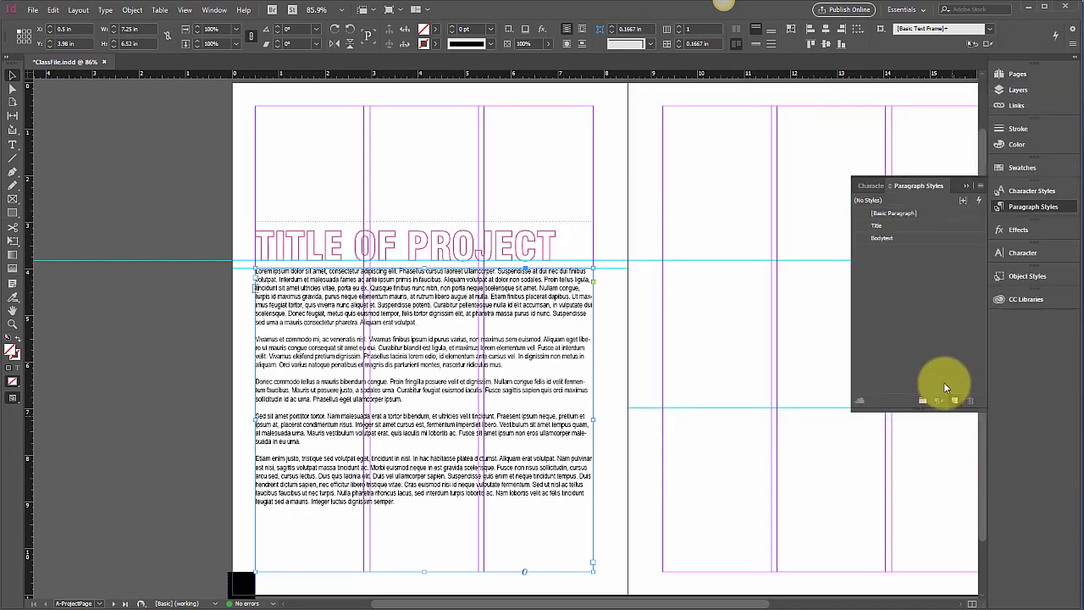
Step: Select all the body text and set the Bodytext style to Split Column with 3 sub-columns and a 0.125 in inside gutter
{"action": "double_click", "coordinate": [549, 360]}
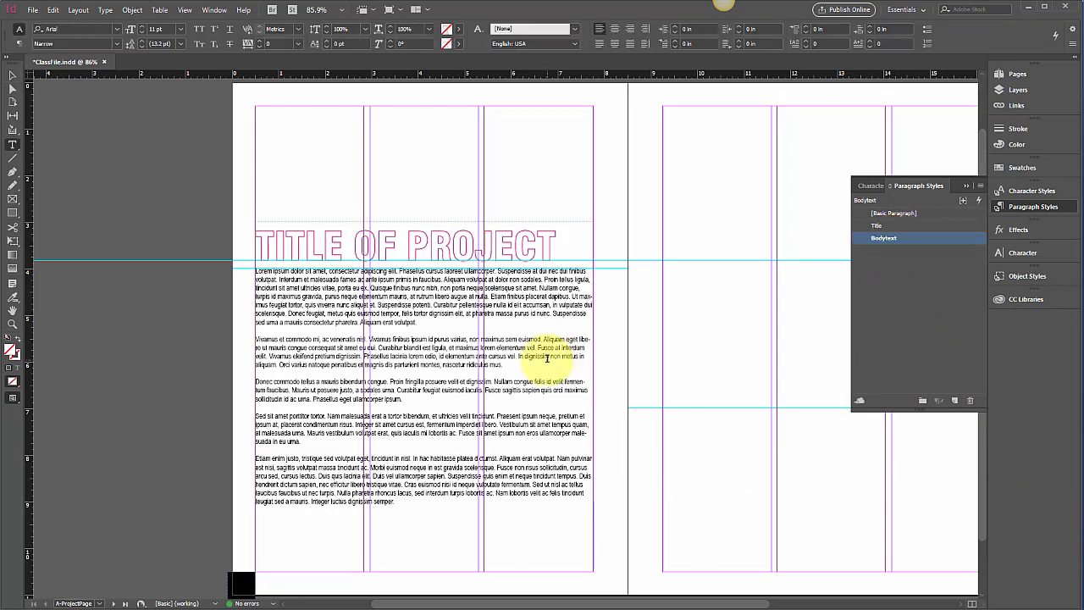
{"action": "key", "text": "ctrl+a"}
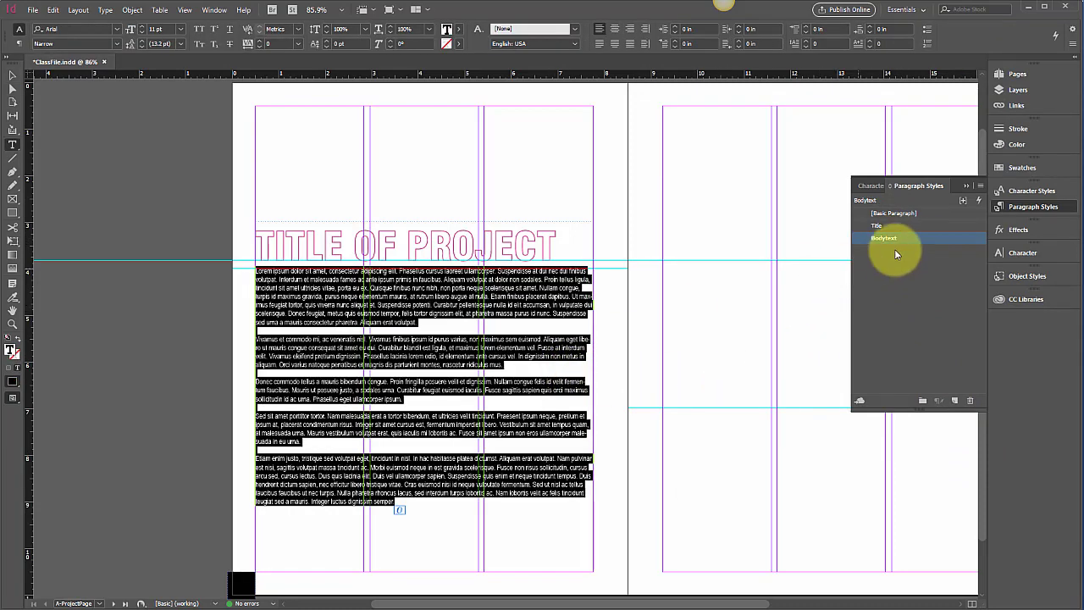
{"action": "double_click", "coordinate": [857, 240]}
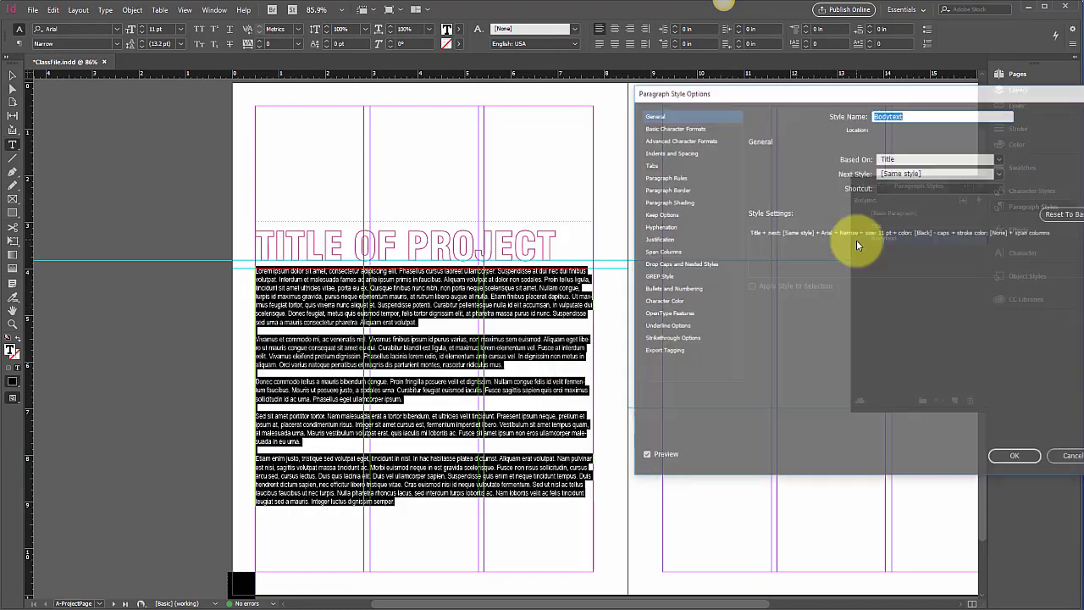
{"action": "left_click", "coordinate": [684, 252]}
{"action": "left_click", "coordinate": [913, 167]}
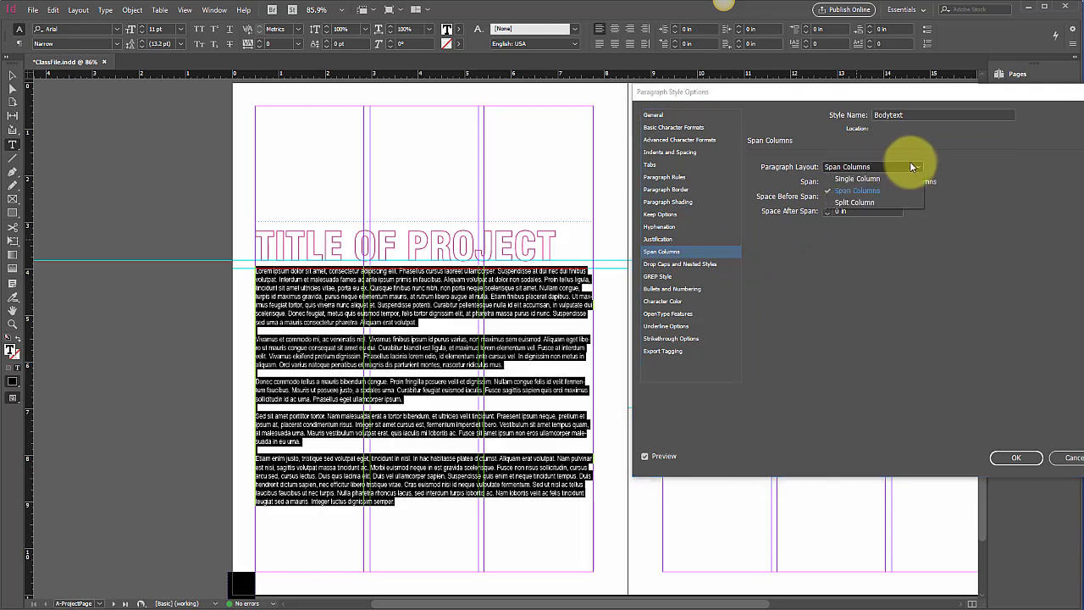
{"action": "left_click", "coordinate": [876, 201]}
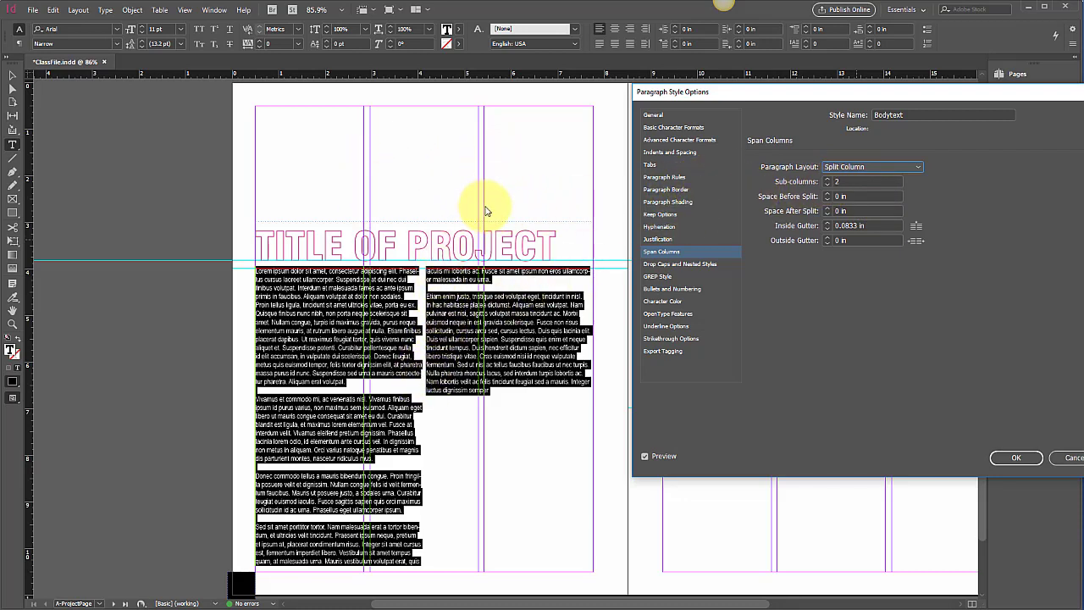
{"action": "left_click", "coordinate": [828, 180]}
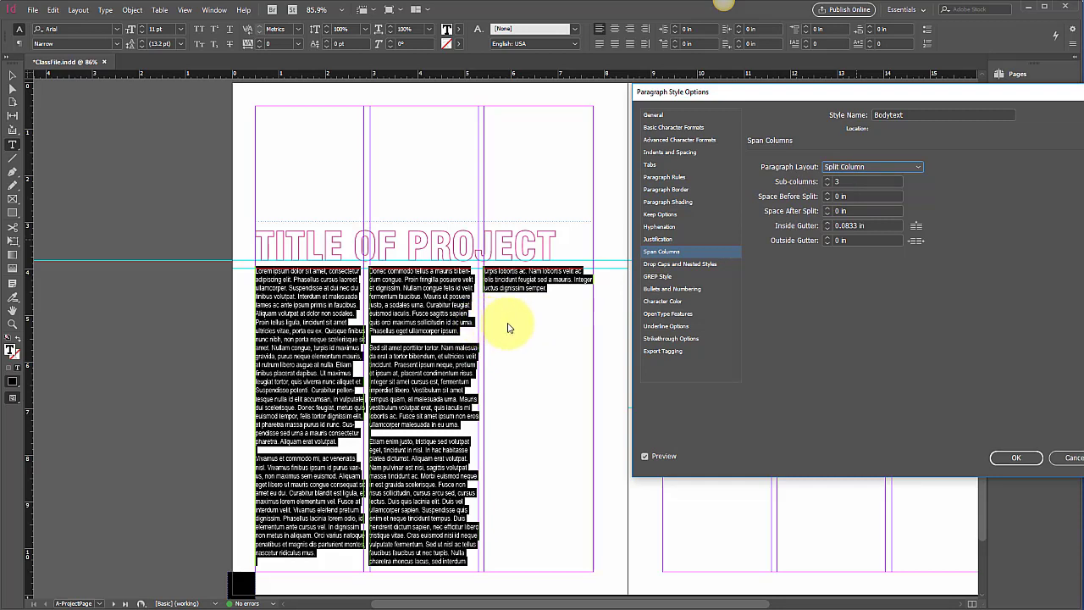
{"action": "left_click", "coordinate": [827, 224]}
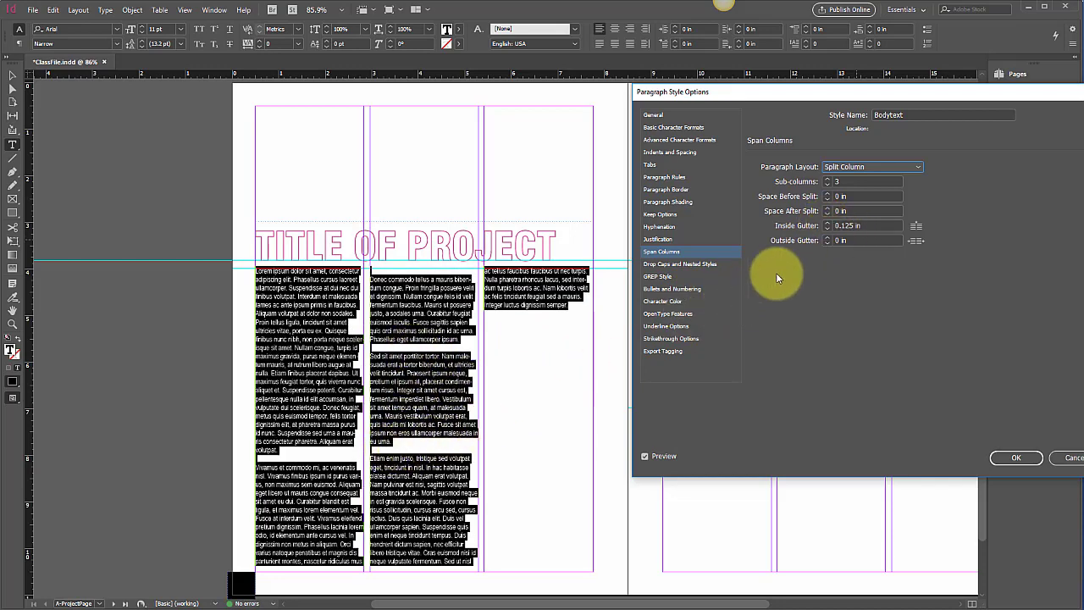
Step: Set the Bodytext style's alignment to Left Justify and turn off its hyphenation
{"action": "left_click", "coordinate": [690, 127]}
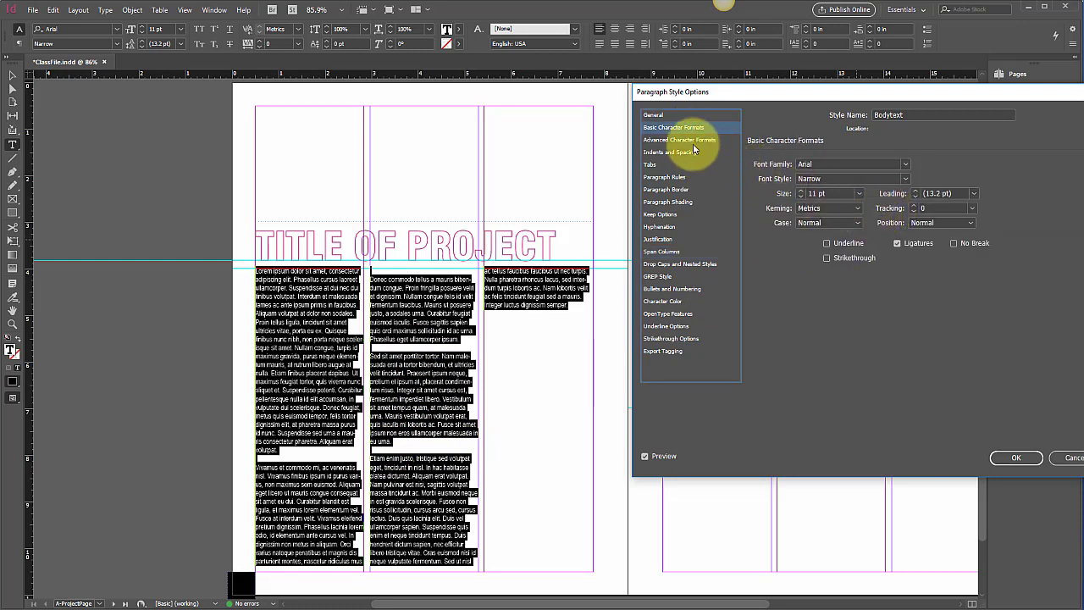
{"action": "left_click", "coordinate": [681, 154]}
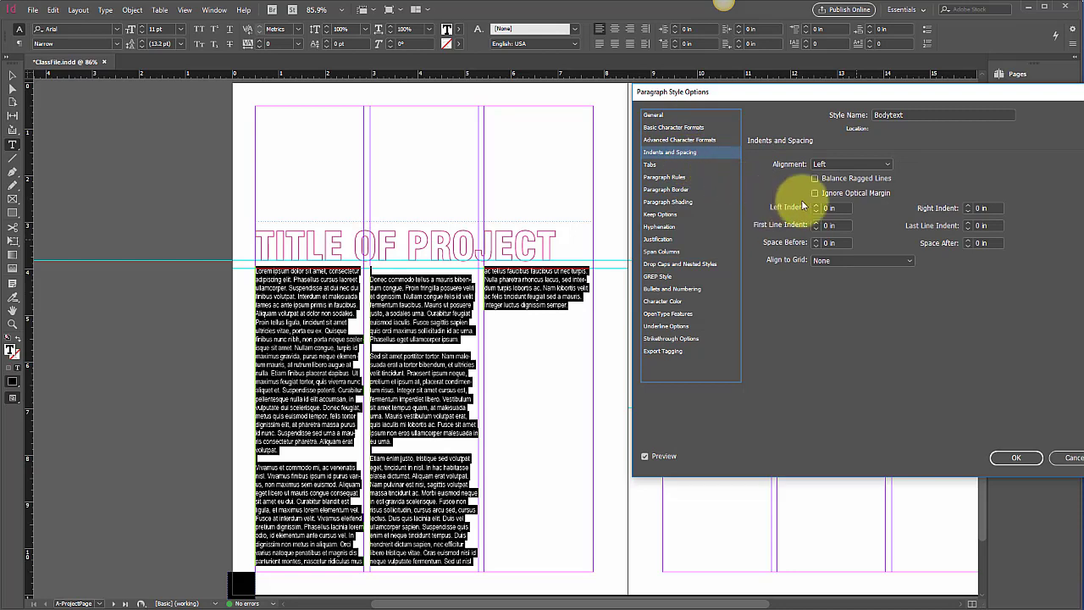
{"action": "left_click", "coordinate": [885, 162]}
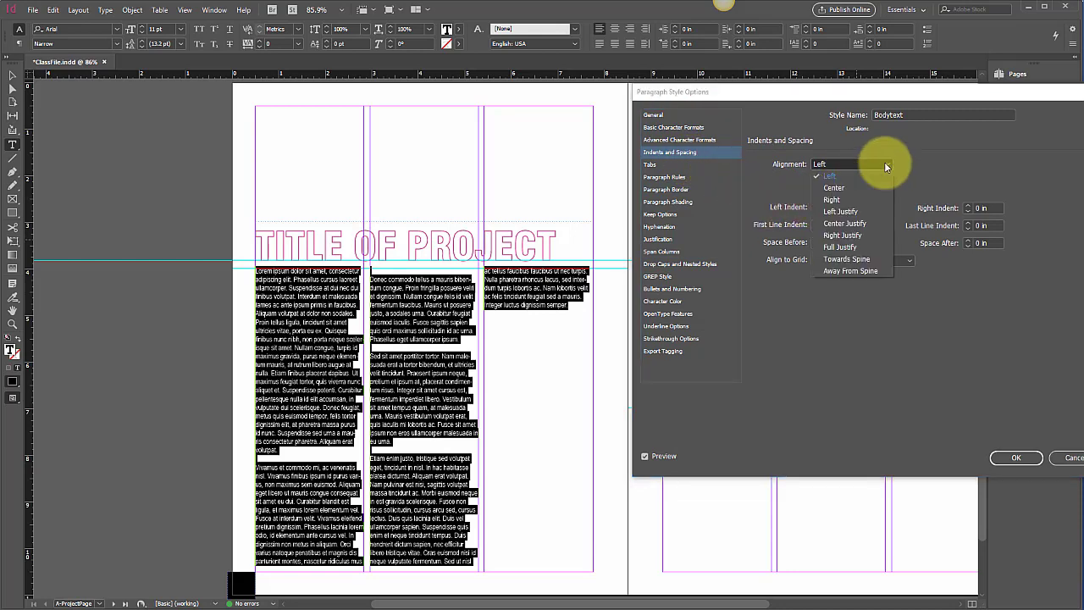
{"action": "left_click", "coordinate": [853, 212]}
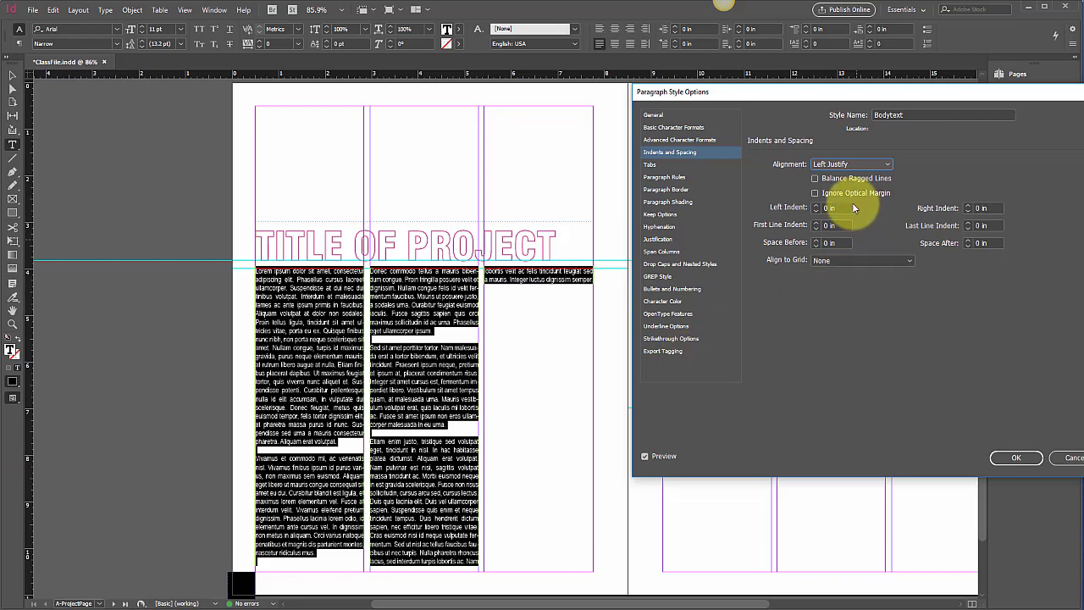
{"action": "left_click", "coordinate": [677, 227]}
{"action": "left_click", "coordinate": [760, 158]}
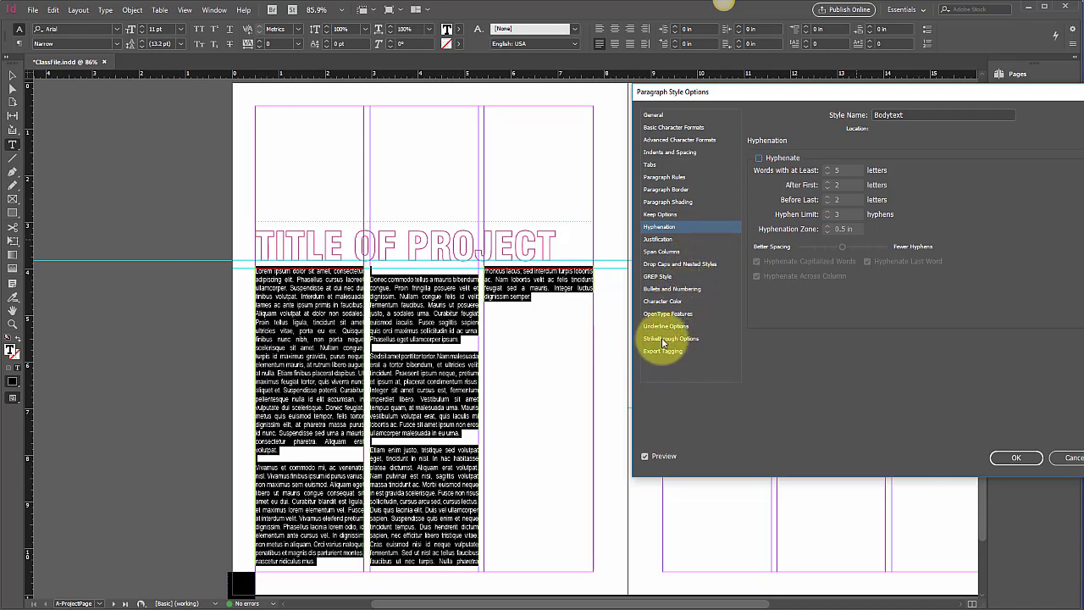
Step: Try a 0.125 in left indent, a 0.1667 in first-line indent and a 0.1667 in hanging indent on the Bodytext style's tab ruler
{"action": "left_click", "coordinate": [670, 164]}
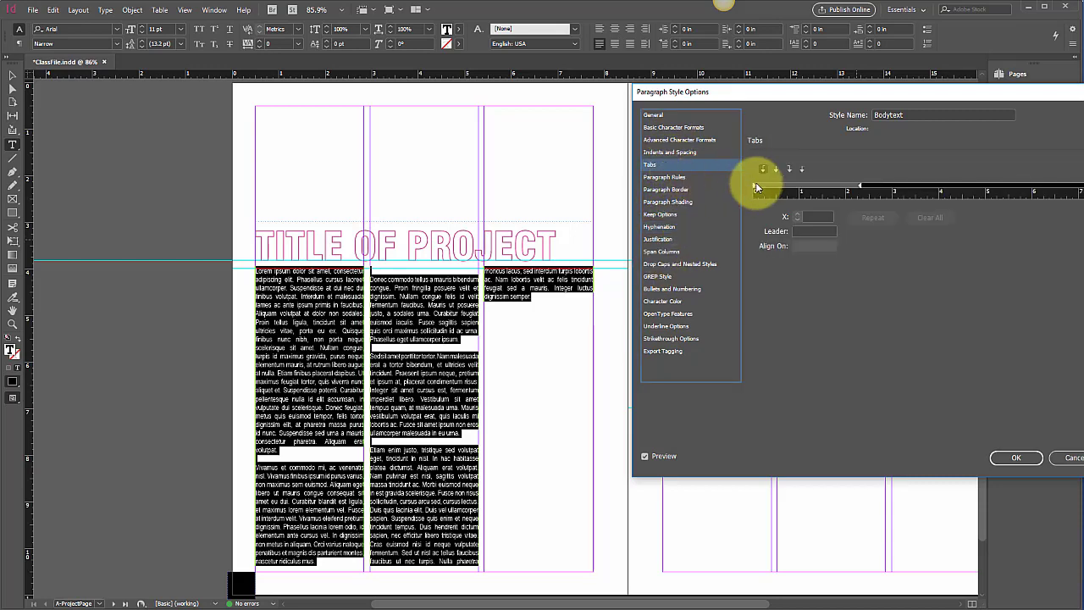
{"action": "left_click", "coordinate": [754, 189]}
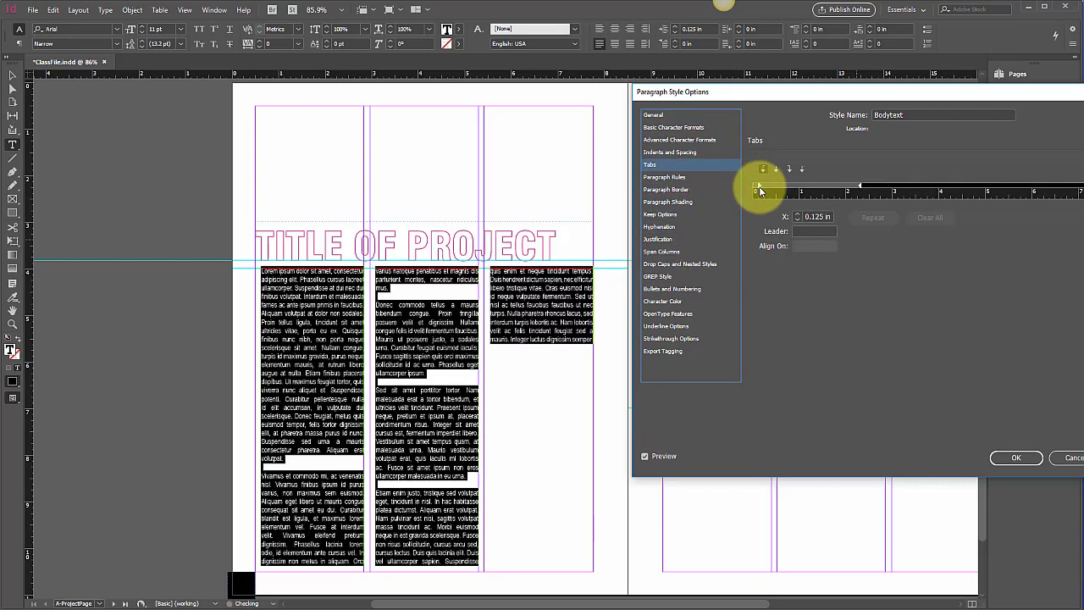
{"action": "mouse_move", "coordinate": [760, 191]}
{"action": "left_mouse_down"}
{"action": "mouse_move", "coordinate": [752, 186]}
{"action": "mouse_move", "coordinate": [762, 186]}
{"action": "left_mouse_up"}
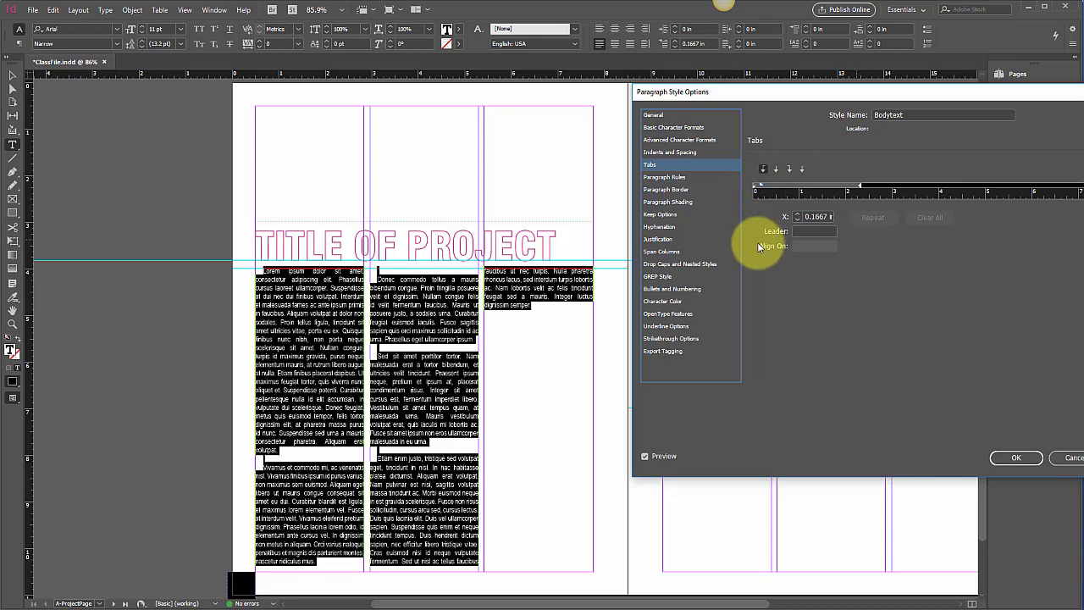
{"action": "left_click_drag", "start_coordinate": [761, 188], "coordinate": [742, 215]}
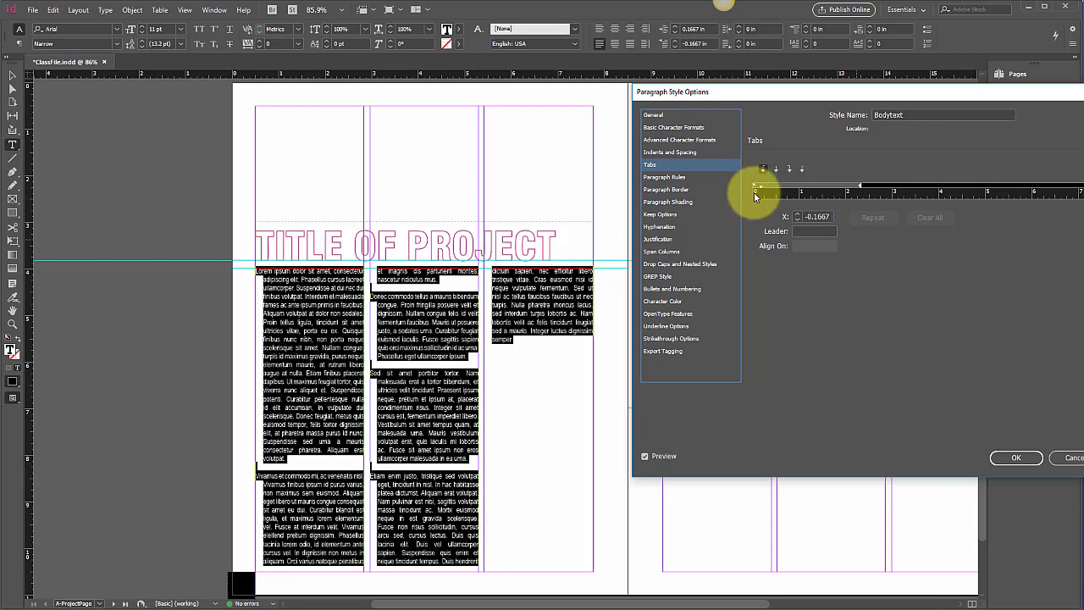
Step: Reset the Bodytext style's trial indents to zero, try a tab stop at 0.5 in, and clear all tab stops
{"action": "left_click", "coordinate": [756, 186]}
{"action": "mouse_move", "coordinate": [757, 188]}
{"action": "left_mouse_down"}
{"action": "mouse_move", "coordinate": [800, 186]}
{"action": "mouse_move", "coordinate": [778, 188]}
{"action": "left_mouse_up"}
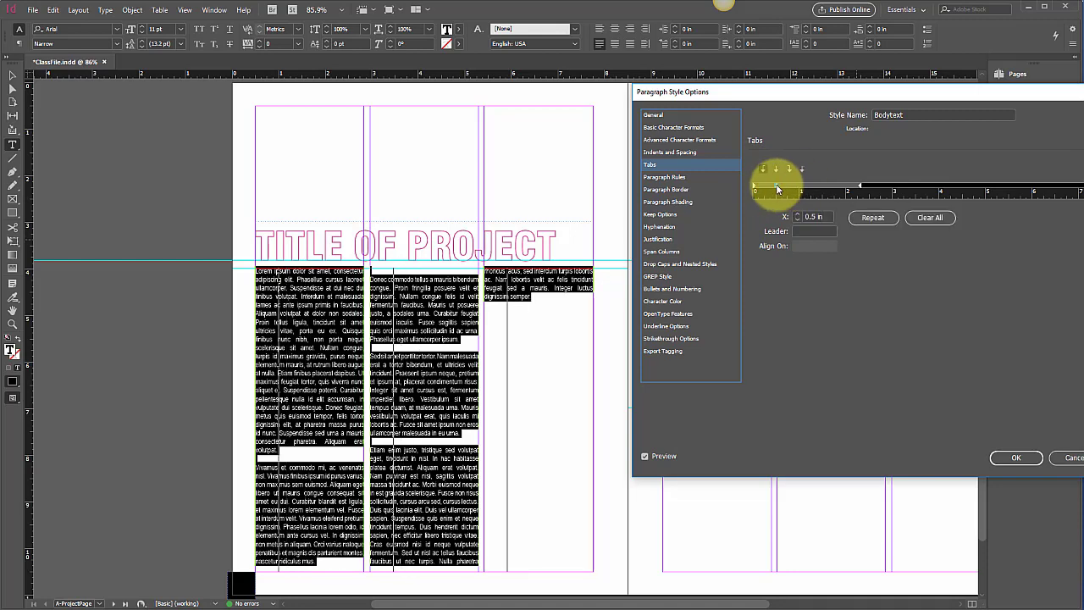
{"action": "left_click", "coordinate": [920, 220]}
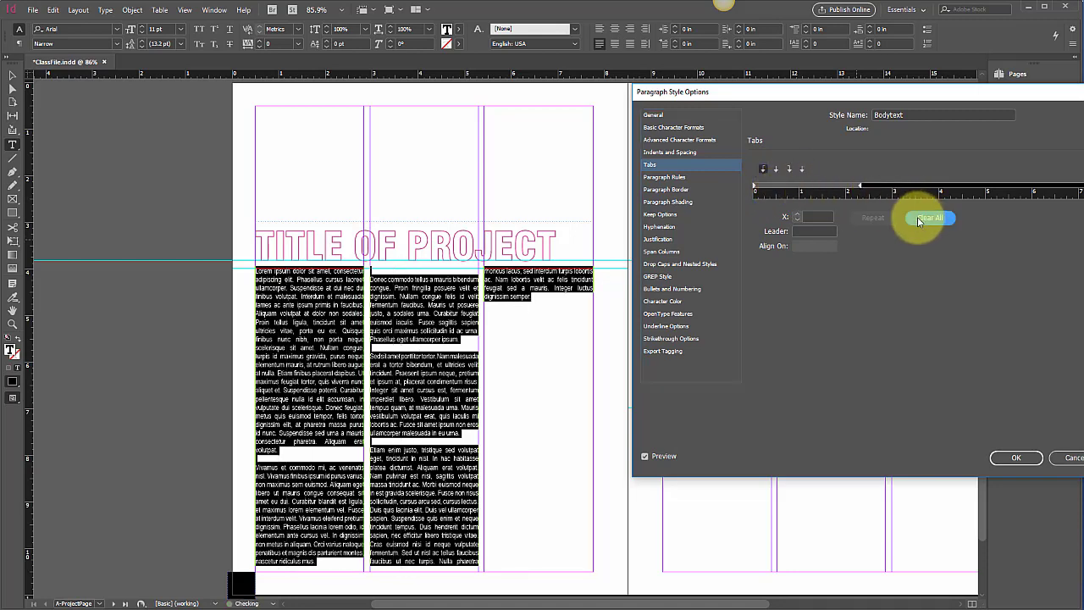
Step: Apply the Bodytext paragraph style options and deselect the body text on the ProjectPage master
{"action": "left_click", "coordinate": [1018, 456]}
{"action": "left_click", "coordinate": [354, 421]}
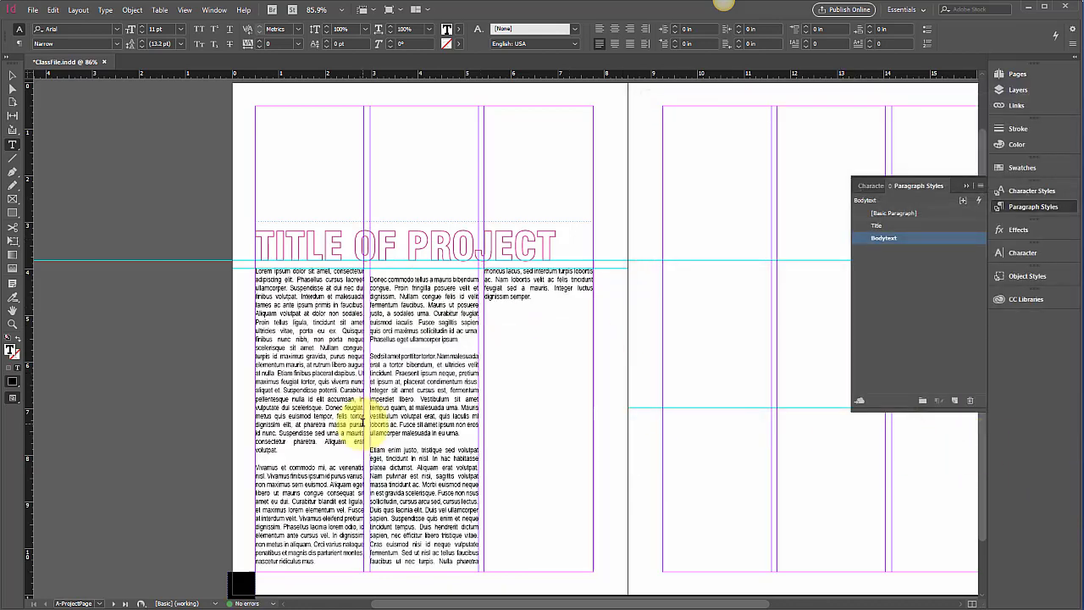